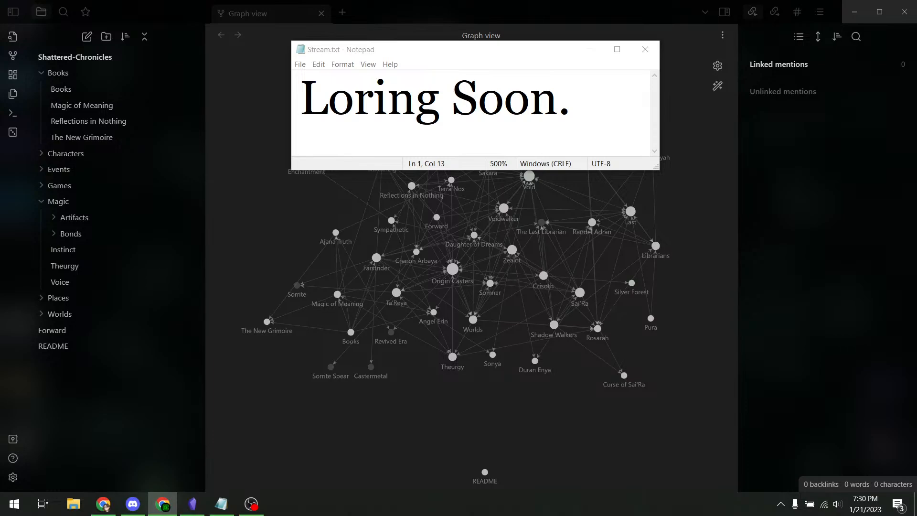
- Replace 'Soon.' with 'NOW?' in Stream.txt, save it, and close Notepad
click(221, 504)
key(BackSpace)
key(BackSpace)
key(BackSpace)
key(BackSpace)
key(BackSpace)
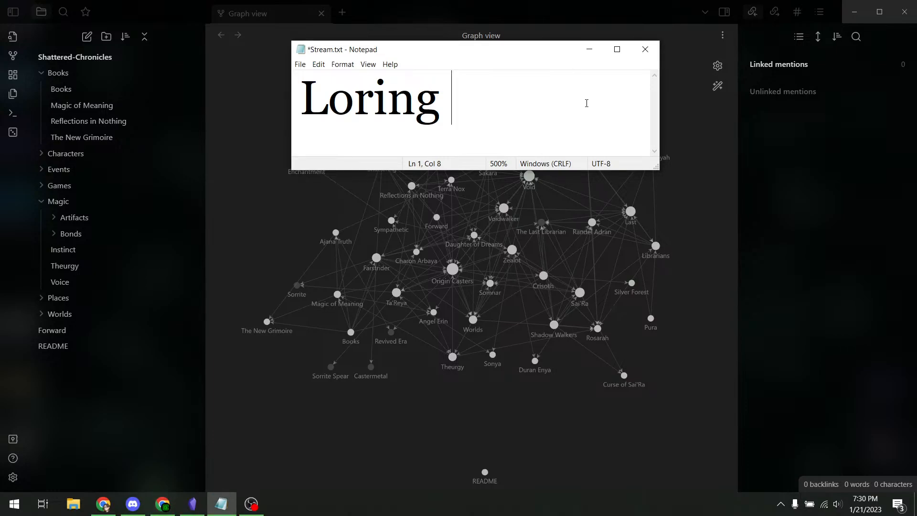
text(NOW?)
key(ctrl+s)
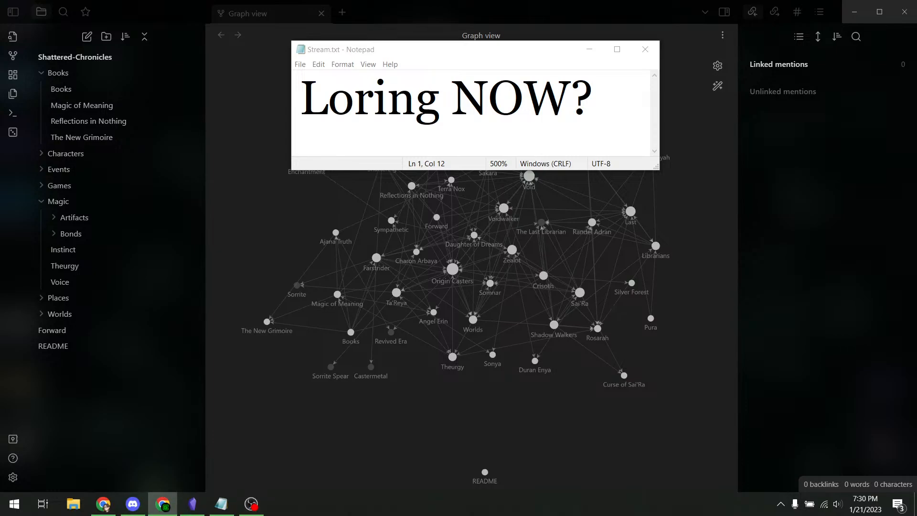
click(645, 50)
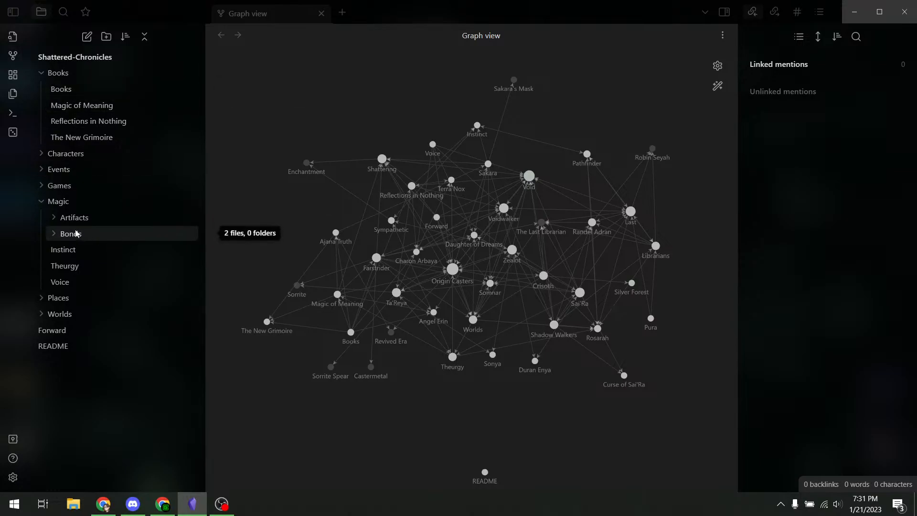
- Open the Voice note listed under Magic in the file explorer
click(60, 284)
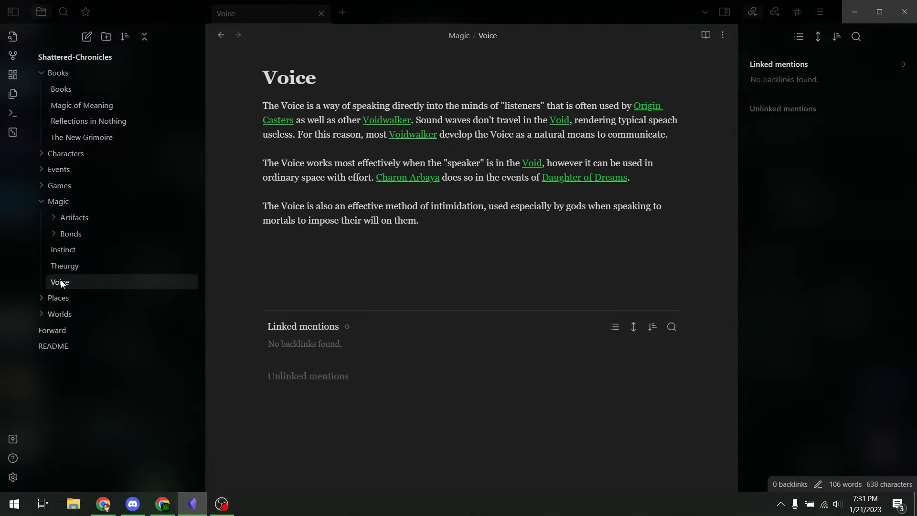
- Follow the Void link, then Worlds, then Somnar to reach the Somnar note
click(559, 121)
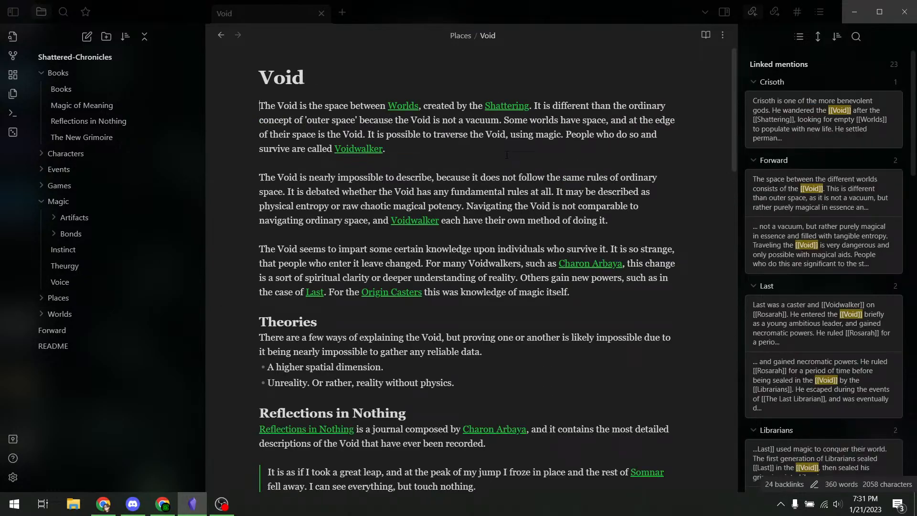
click(403, 106)
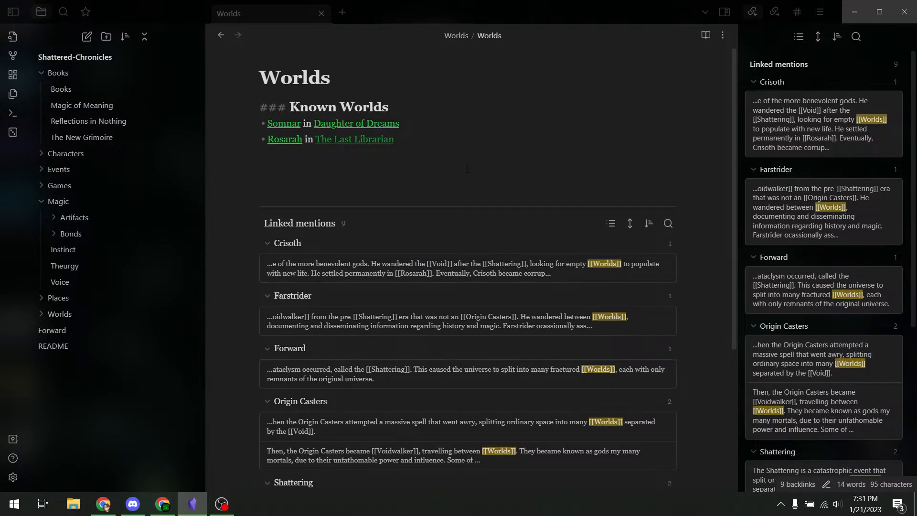
scroll(875, 128, down, 5)
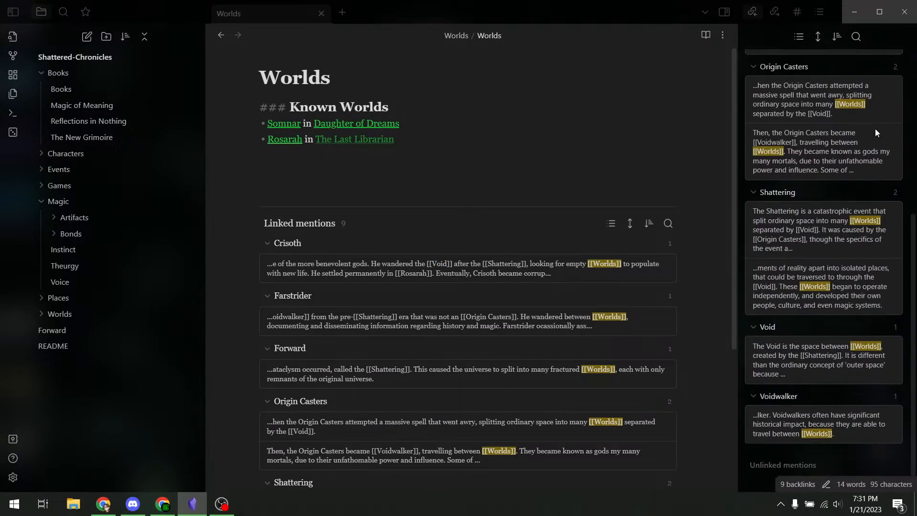
scroll(851, 142, up, 5)
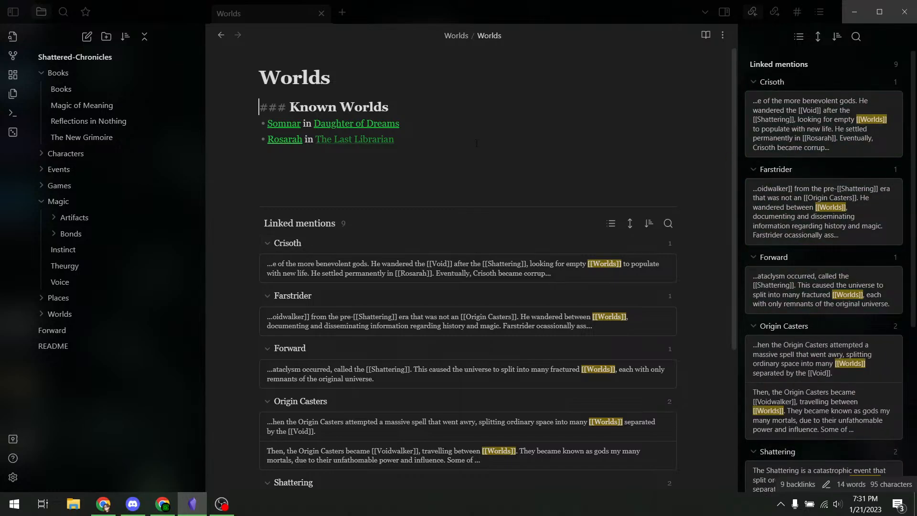
click(353, 79)
click(282, 126)
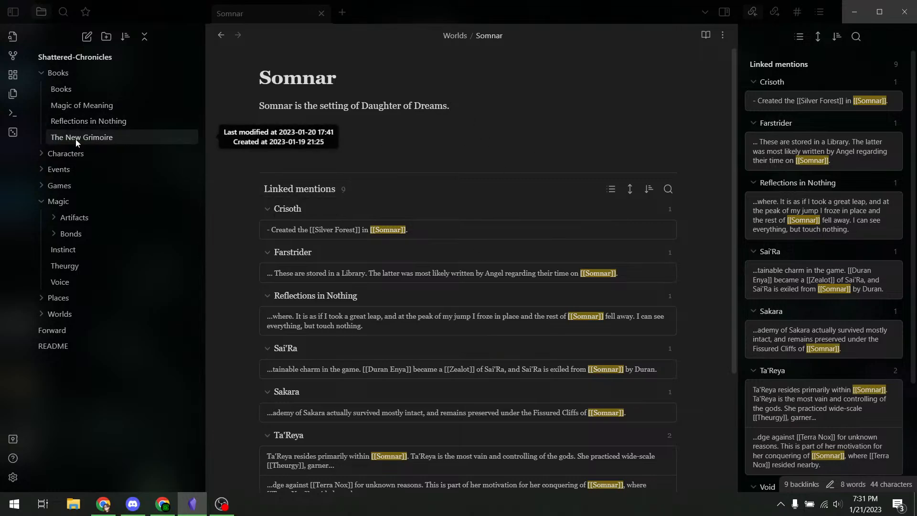
- Open Magic of Meaning, then Theurgy, then follow Theurgy's Origin Casters link
click(90, 105)
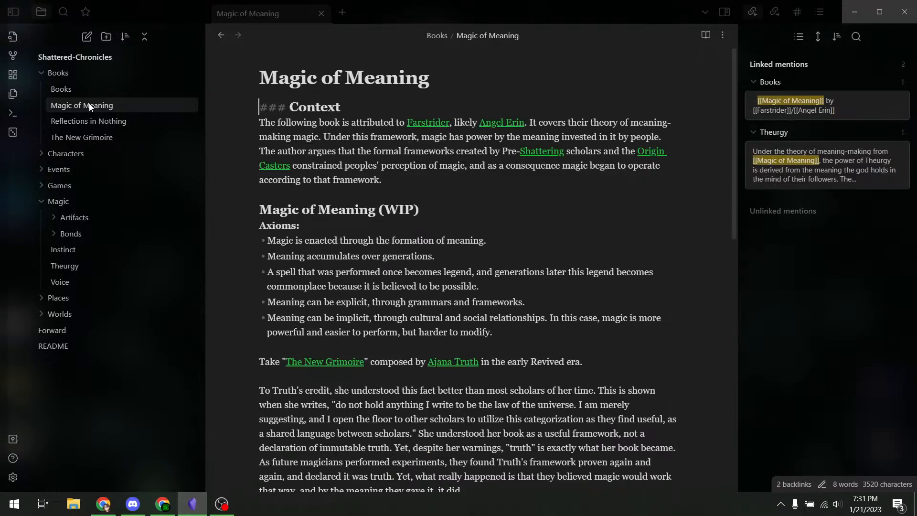
click(55, 266)
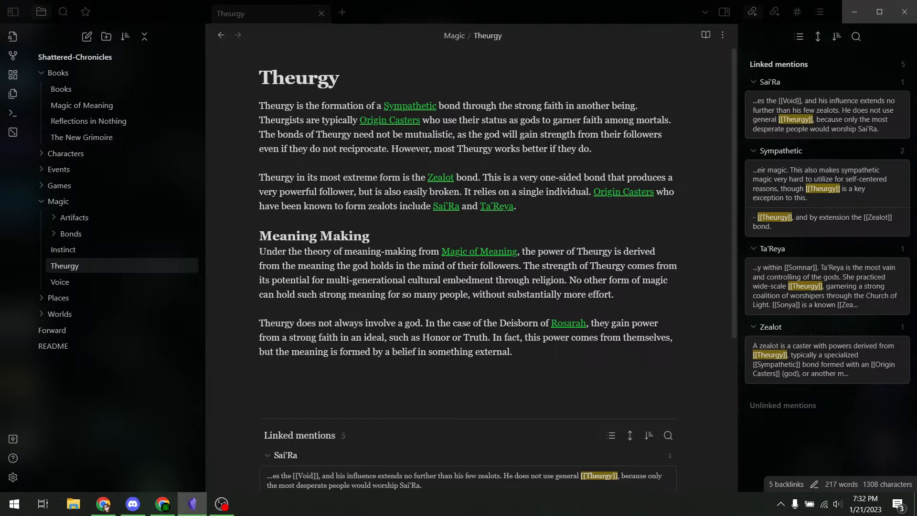
click(390, 120)
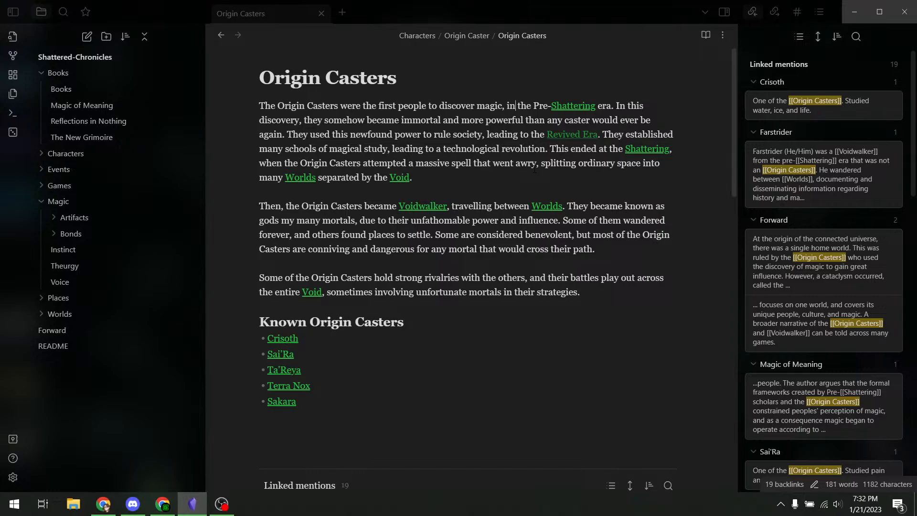
click(532, 163)
drag(397, 78, 259, 77)
click(337, 134)
double_click(283, 356)
- Open Sai'Ra from the Origin Casters note, then its Curse of Sai'Ra link
click(319, 278)
click(282, 356)
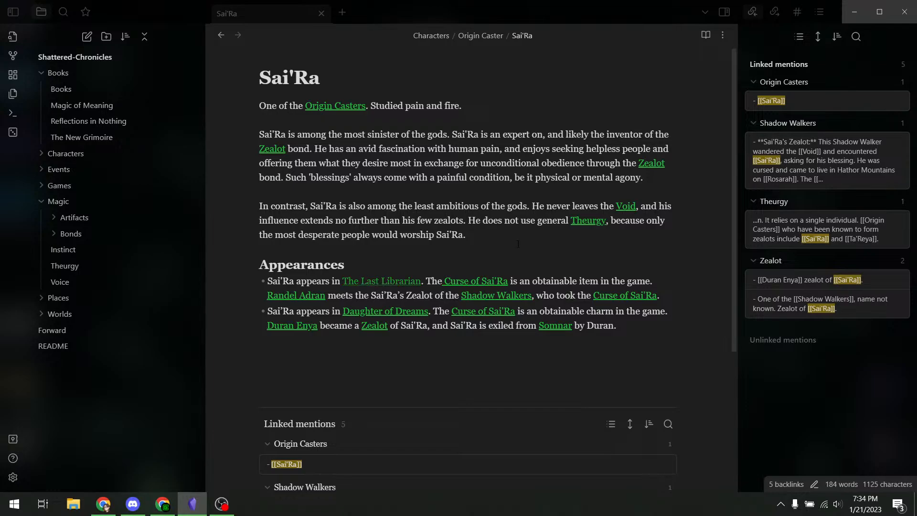
click(640, 296)
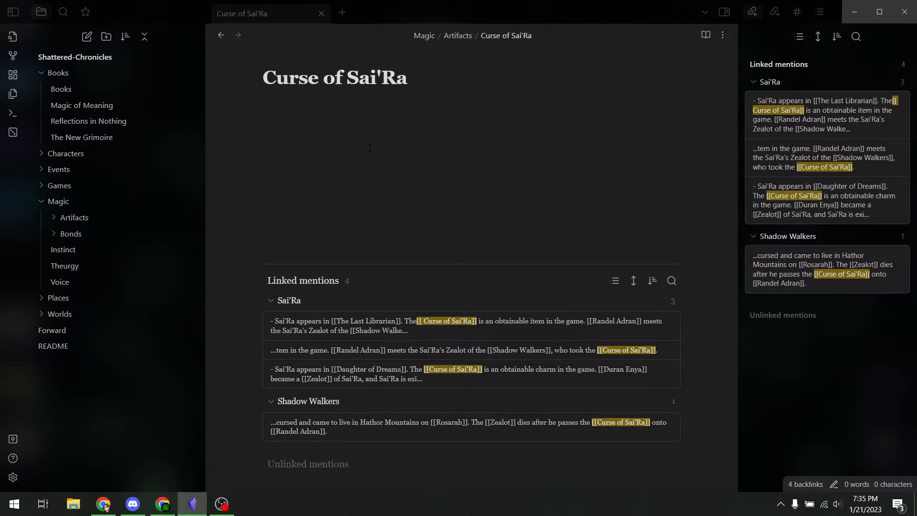
- Write 'The Curse of Sai'Ra is an artifact created as a byproduct of', expanding Artifacts
text(The Curse of Sai'Ra is )
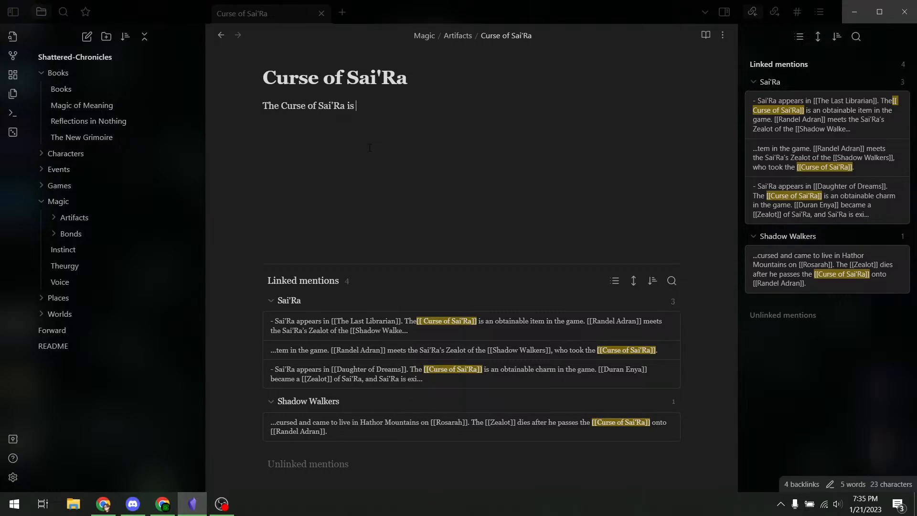
text(an artifact c)
click(56, 217)
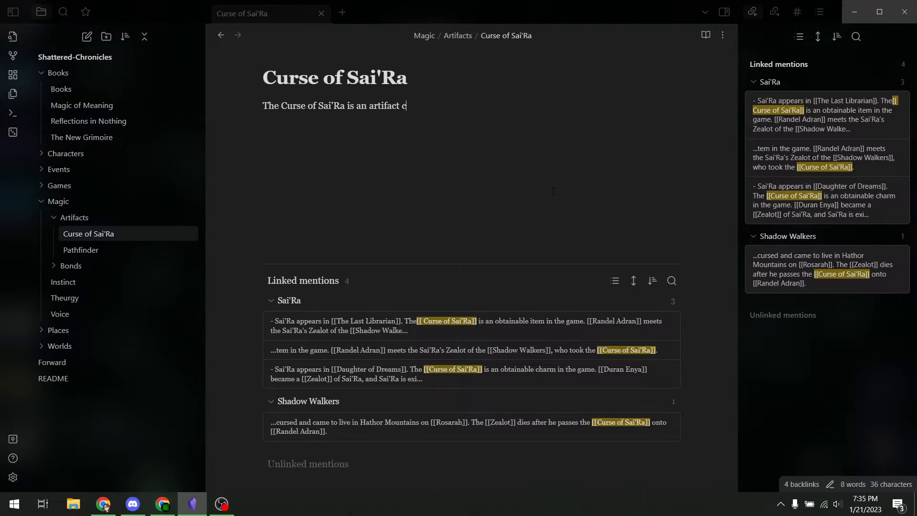
text(reated as a byproduc)
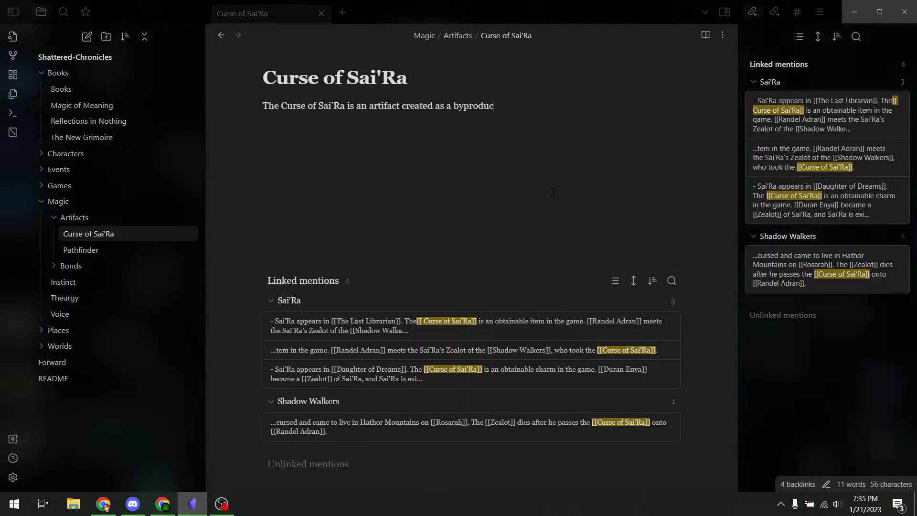
text(t of)
click(11, 58)
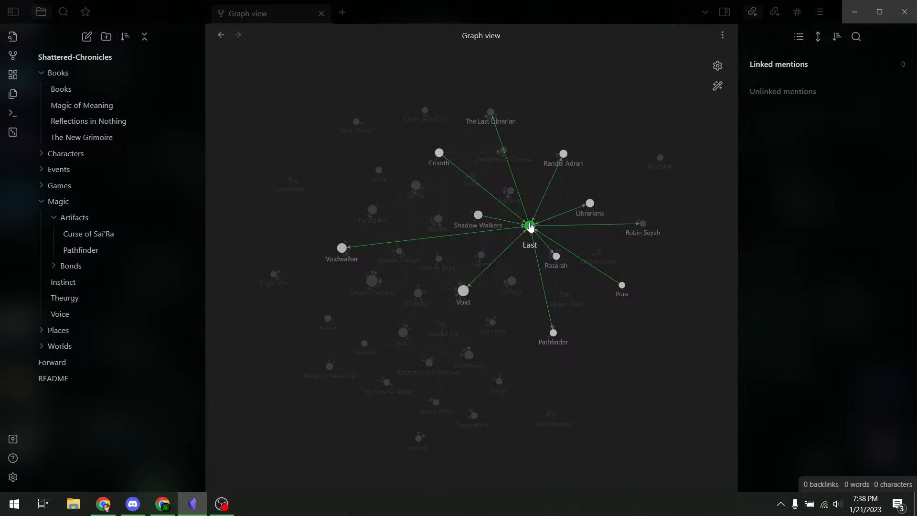
click(718, 87)
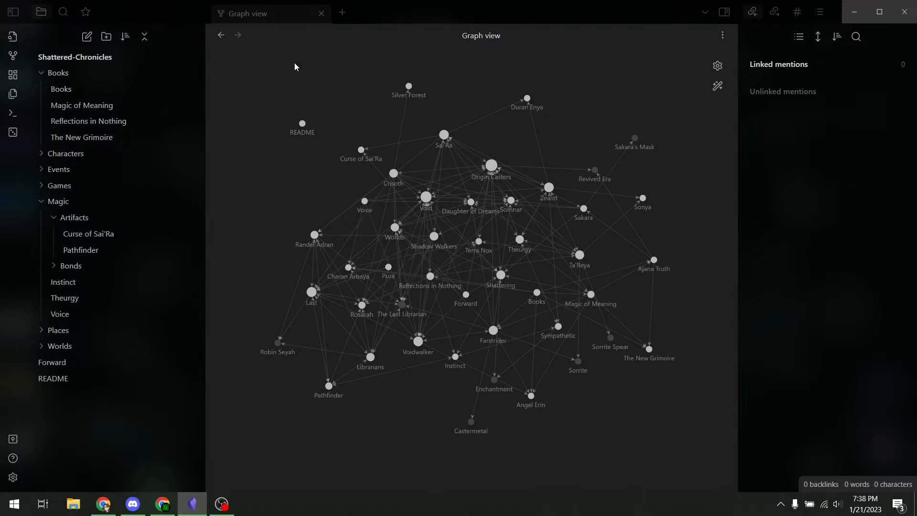
click(220, 35)
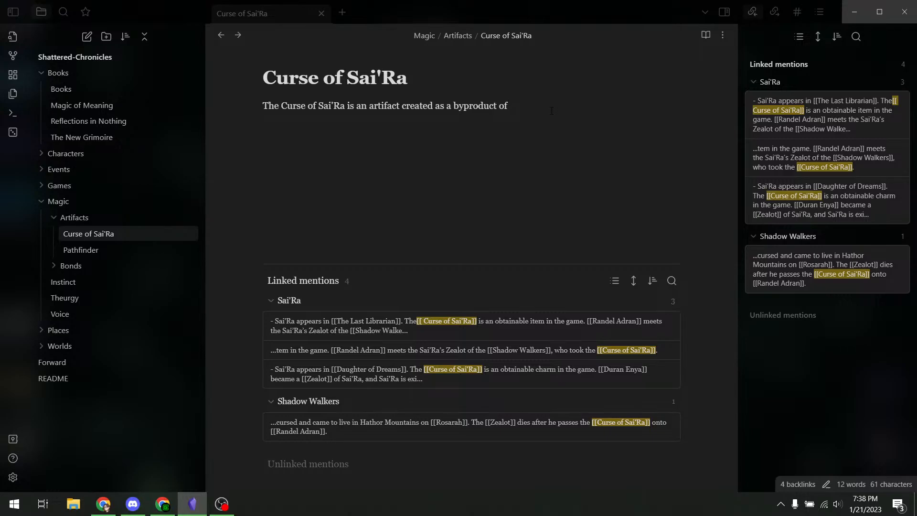
click(238, 35)
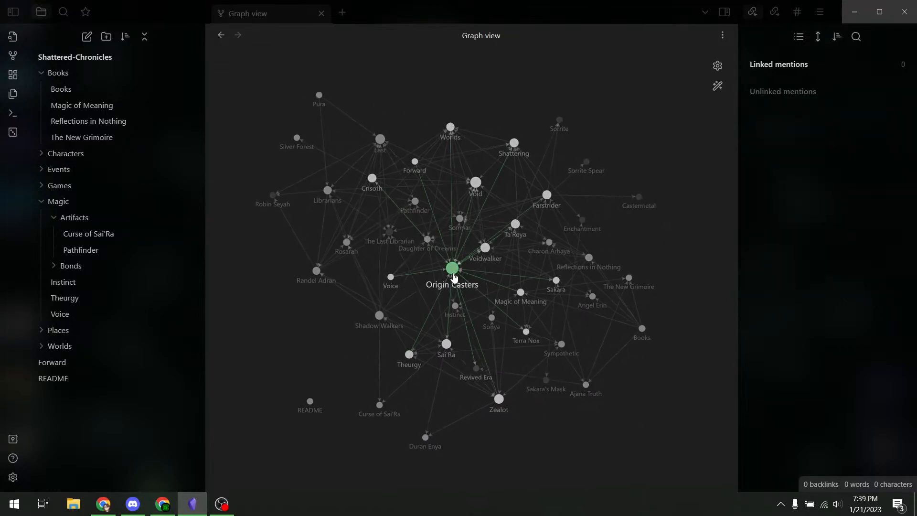
drag(441, 280, 427, 90)
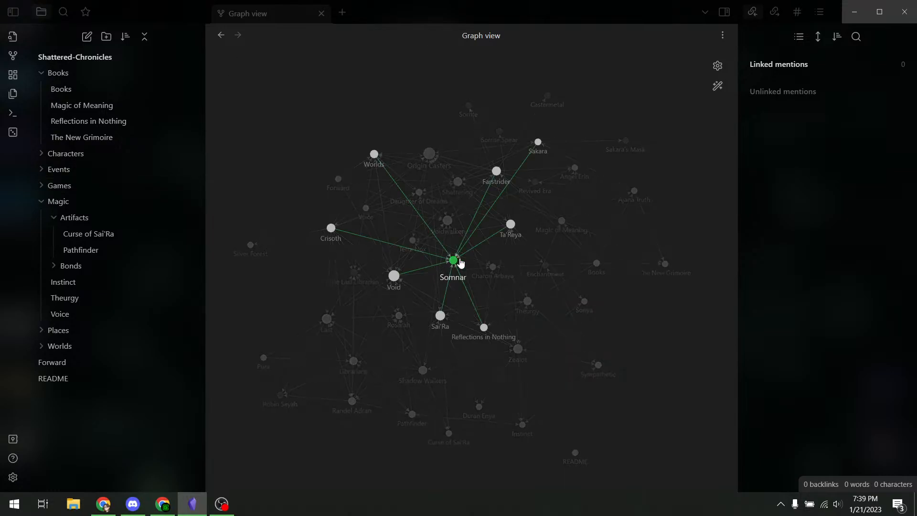
click(221, 35)
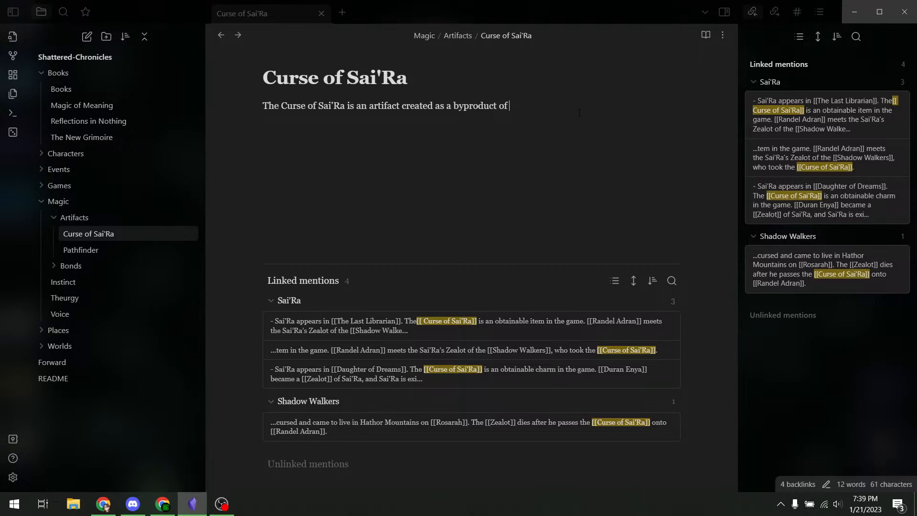
- Turn Sai'Ra into a link and add a Zealot link, ending with 'bonds.'
text(Sai'Ra)
text([[Sai'Ra)
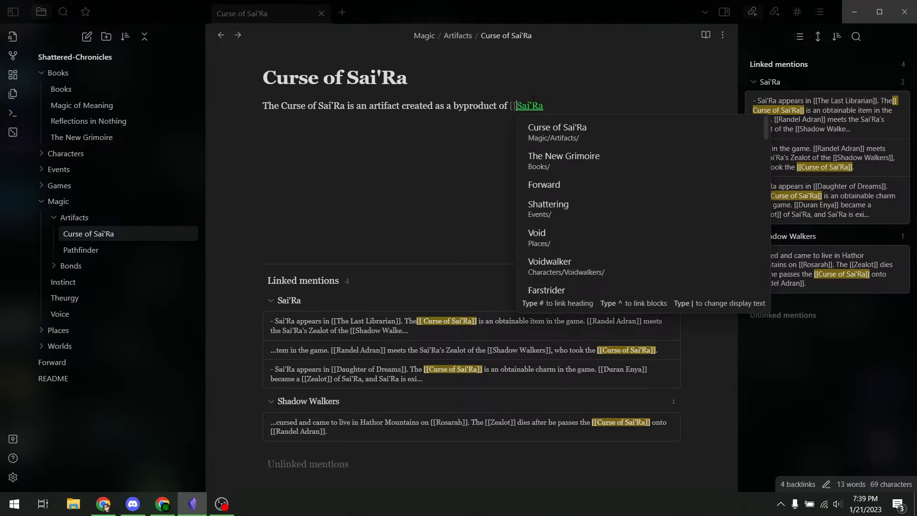
key(ctrl+z)
drag(554, 110, 509, 107)
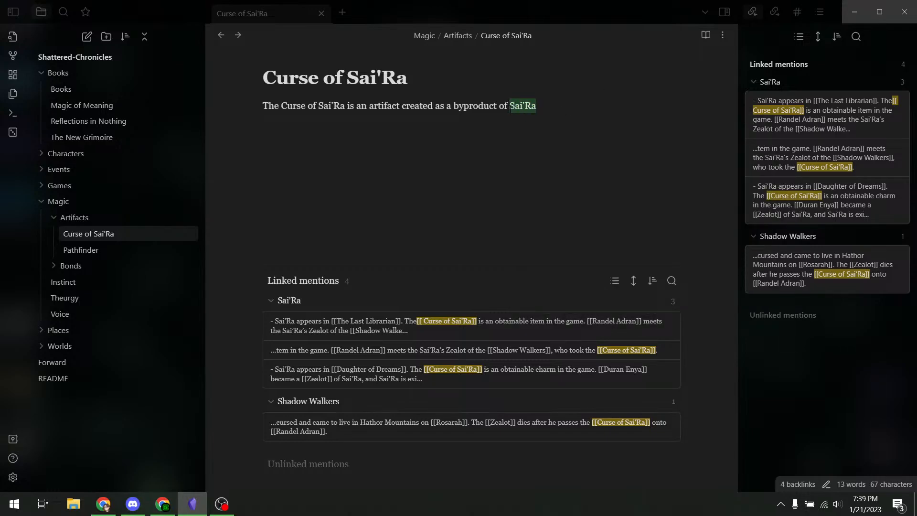
text([[)
click(487, 112)
click(562, 104)
key(BackSpace)
text('s ')
text([[Zeal)
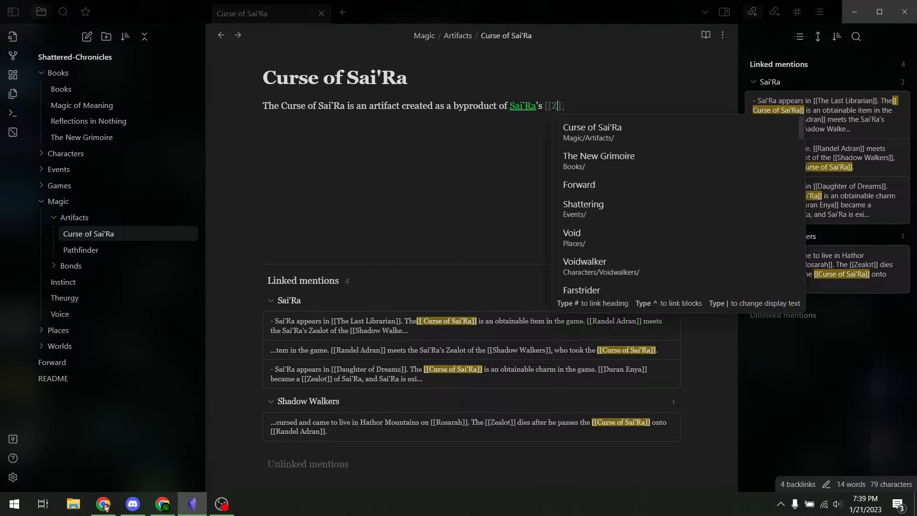
key(Return)
text(bonds.)
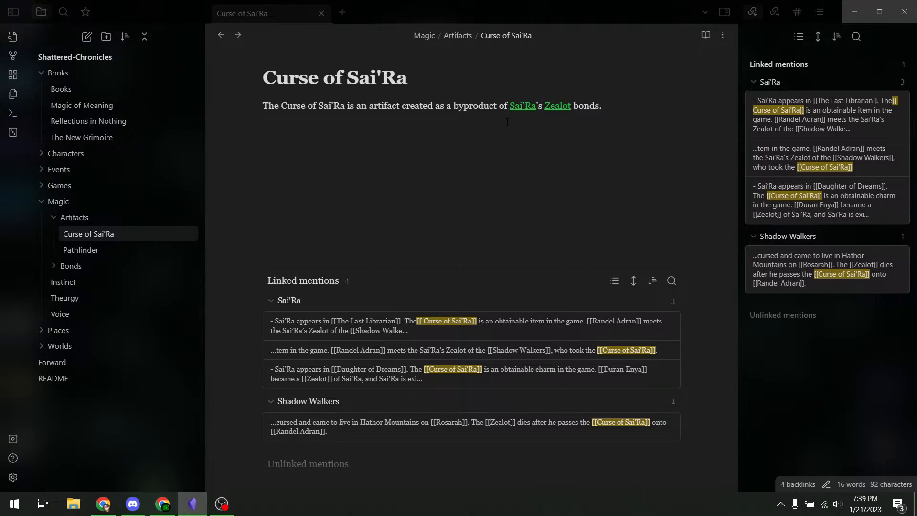
- Add sentences on Sai'Ra's power at the cost of pain and vulnerability, then an Appearances heading
text(The Curse of Sai)
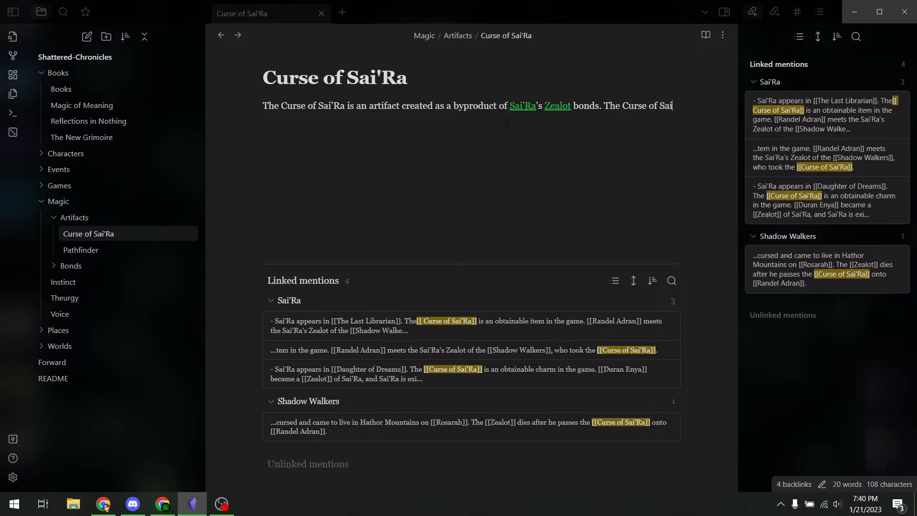
text('Ra imparts som)
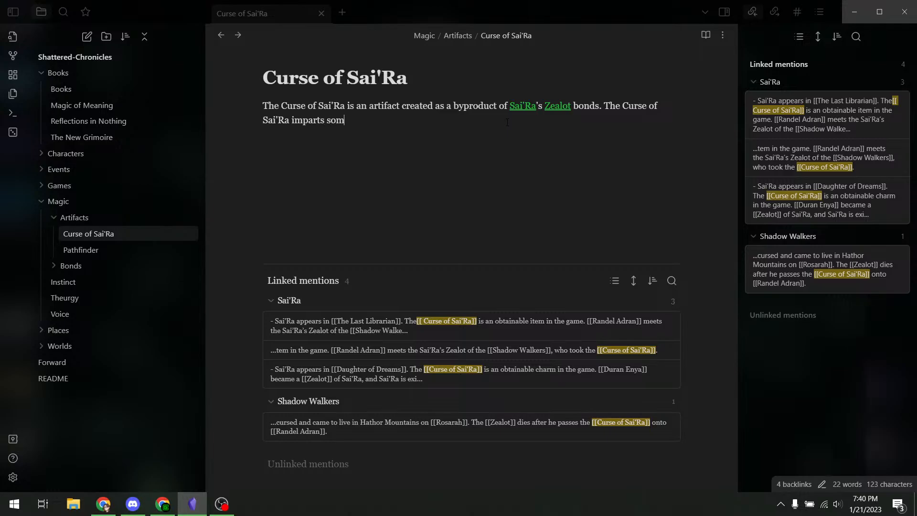
text(e of Sai'Ra's)
key(ctrl+shift+Left)
key(ctrl+shift+Left)
key(ctrl+shift+Left)
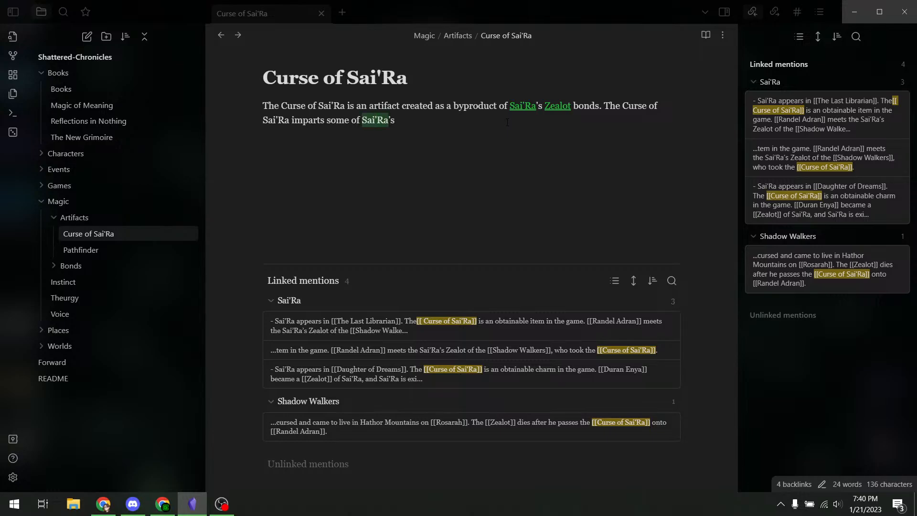
text([[)
key(End)
text(powe)
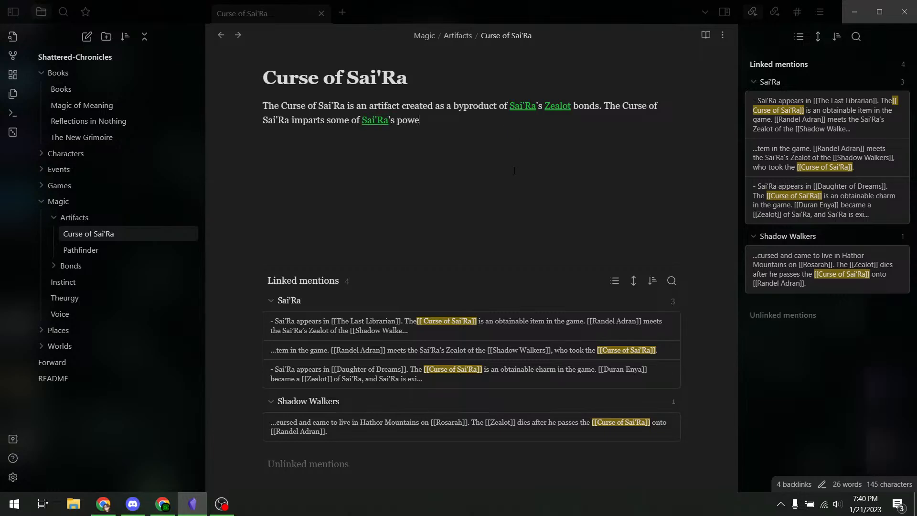
text(r , at the cost of physical pain.)
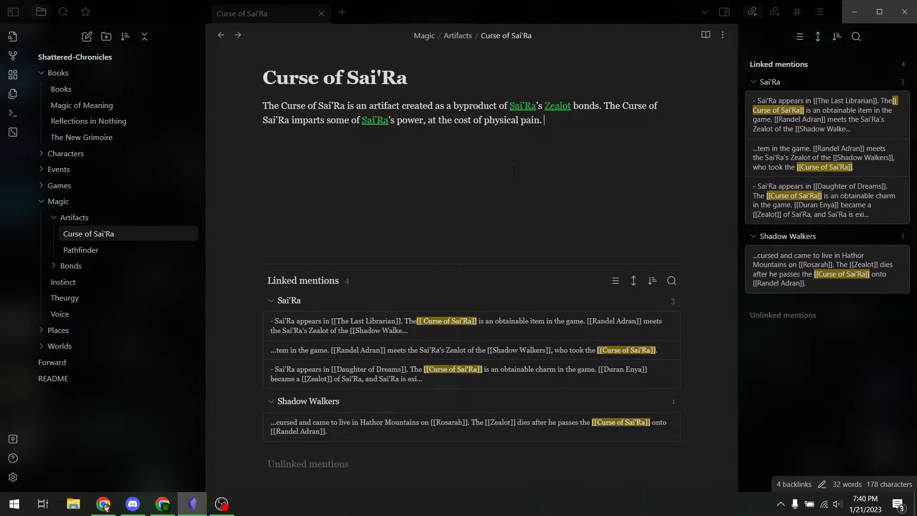
text(Effectively makes the bearer)
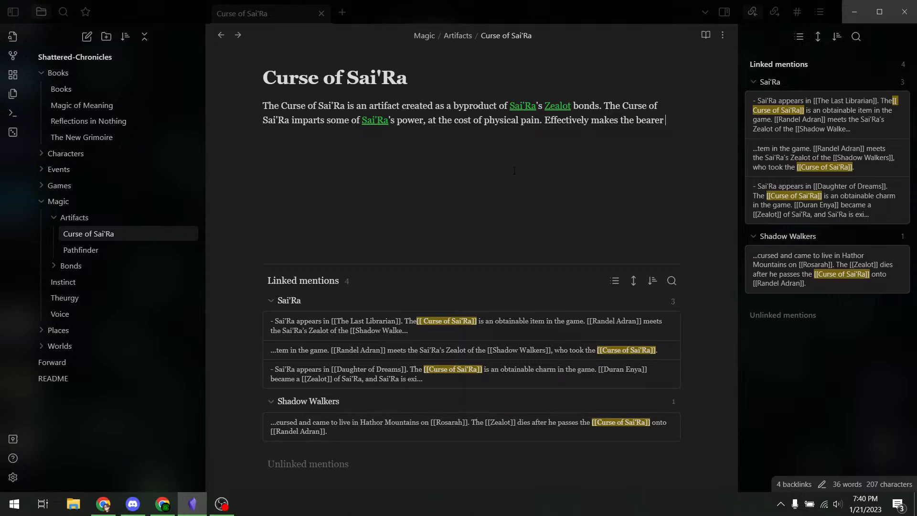
text(stronger and simulta)
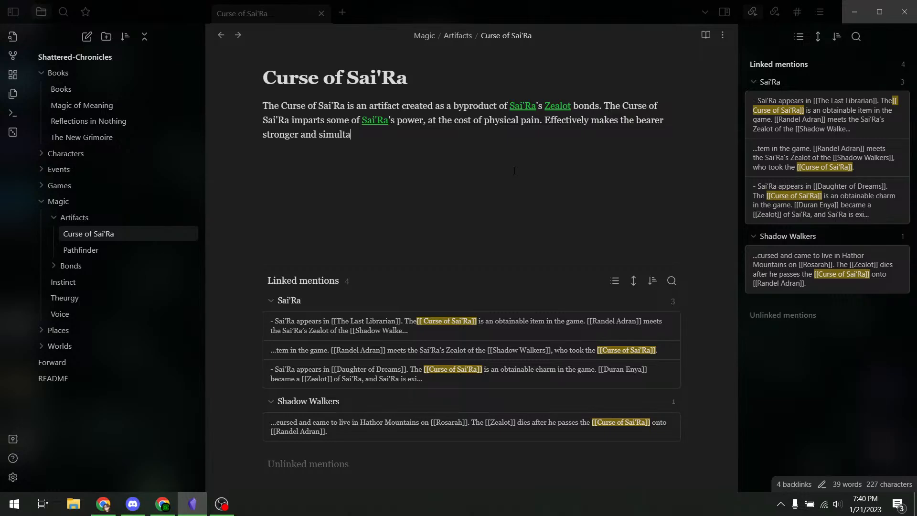
text(neously more vulnerable.)
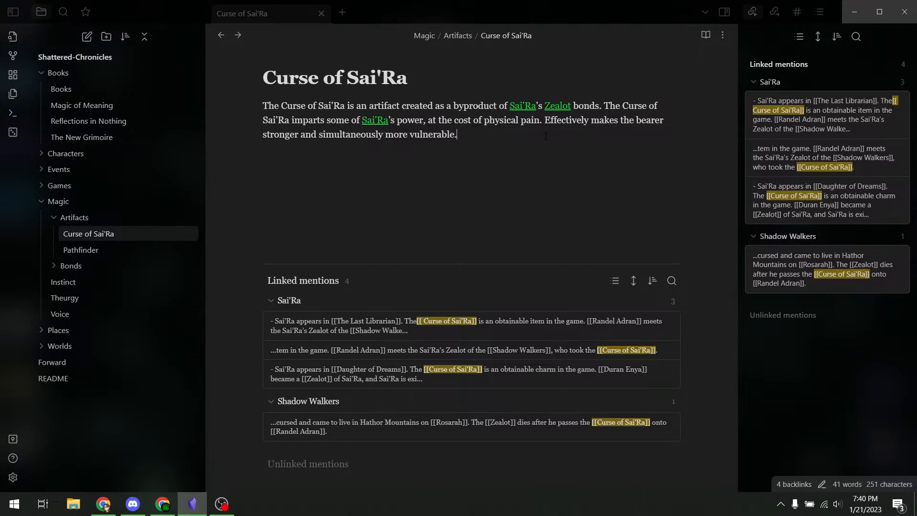
key(Return)
text(### Appearances)
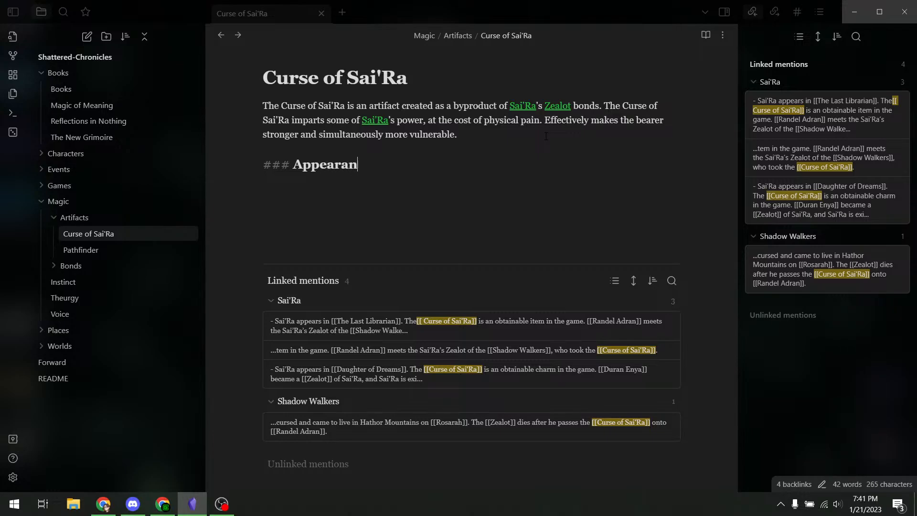
- Add an Appearances bullet: as an in-game item, the curse deals double damage but takes double damage
key(Return)
text(- )
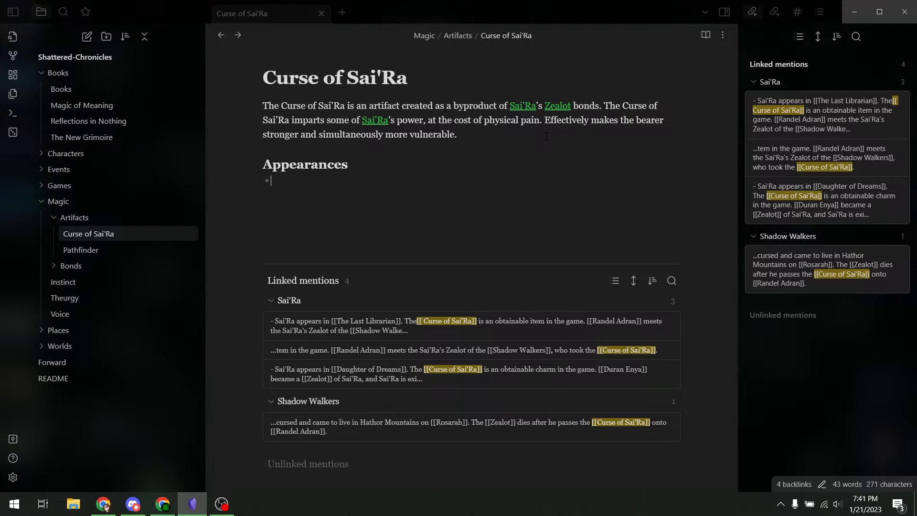
text(As an in-game item)
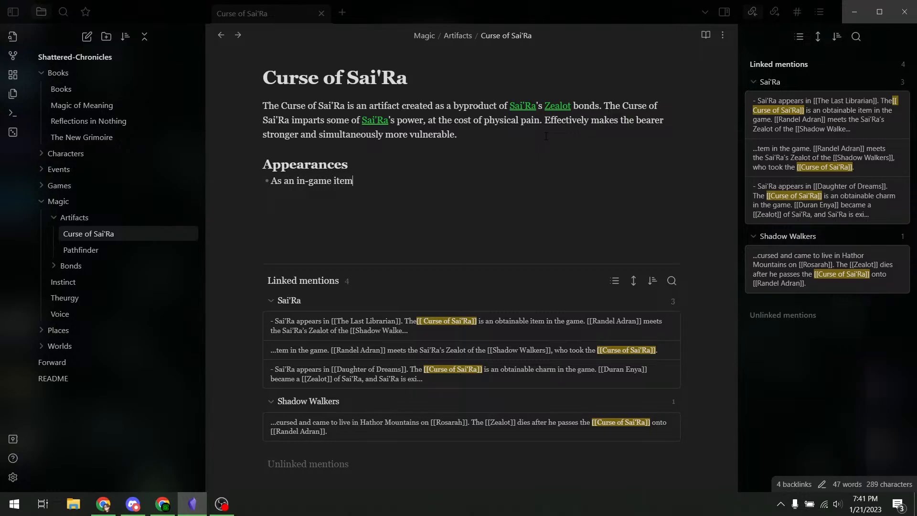
text(, the Curse of Sai'Ra u)
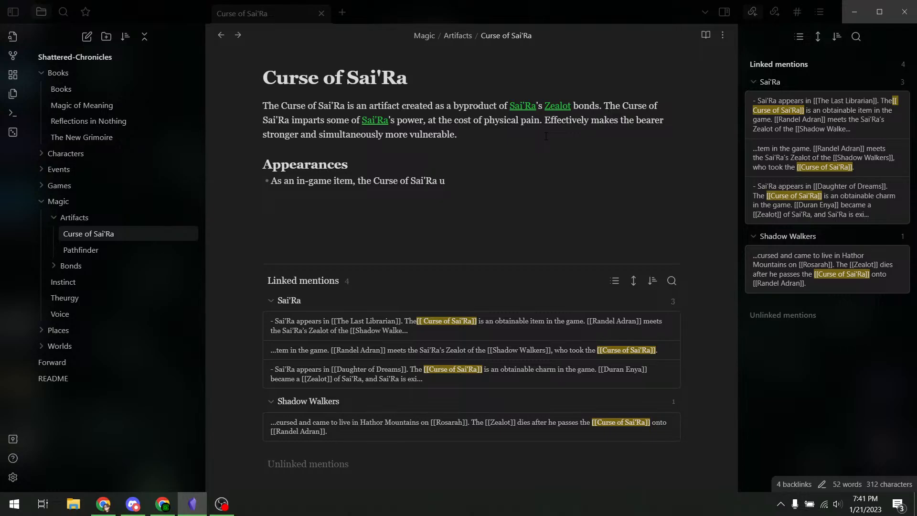
key(BackSpace)
text(allows the player to deal doub)
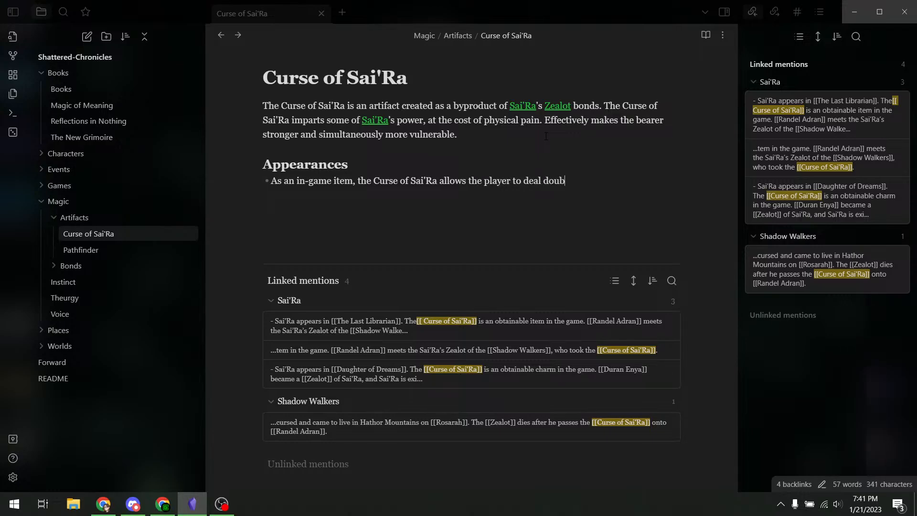
text(le damage, at the cost of taki)
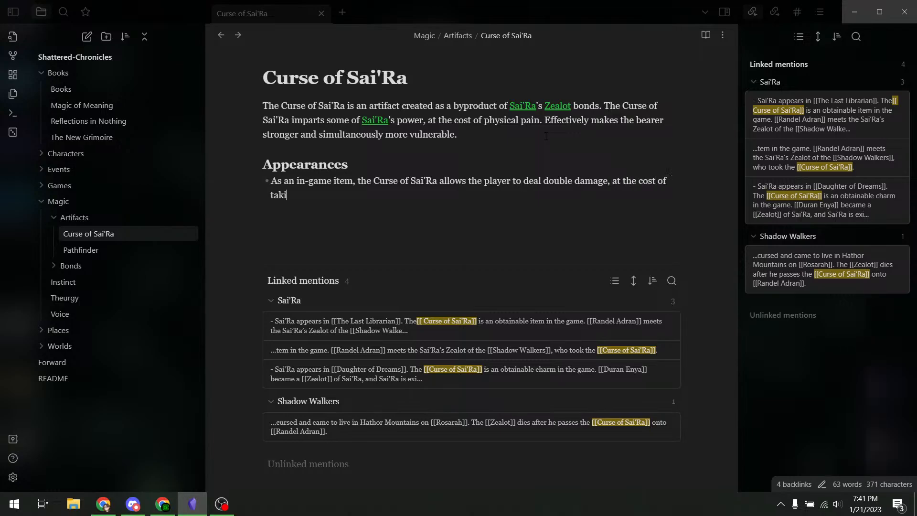
text(ng double damage.)
key(Return)
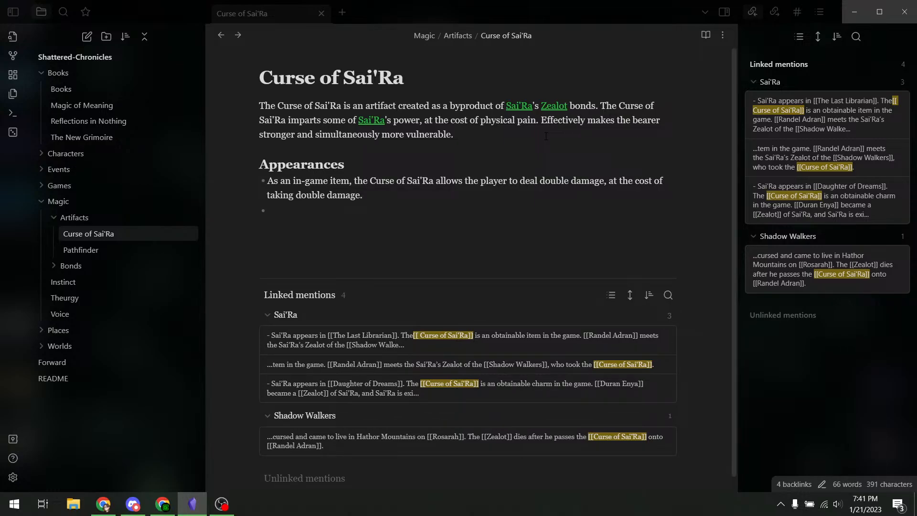
- Write the bullet 'Appears in The Last Librarian as a key item after the Sai'Ra sidequest.'
text(In the [[Las)
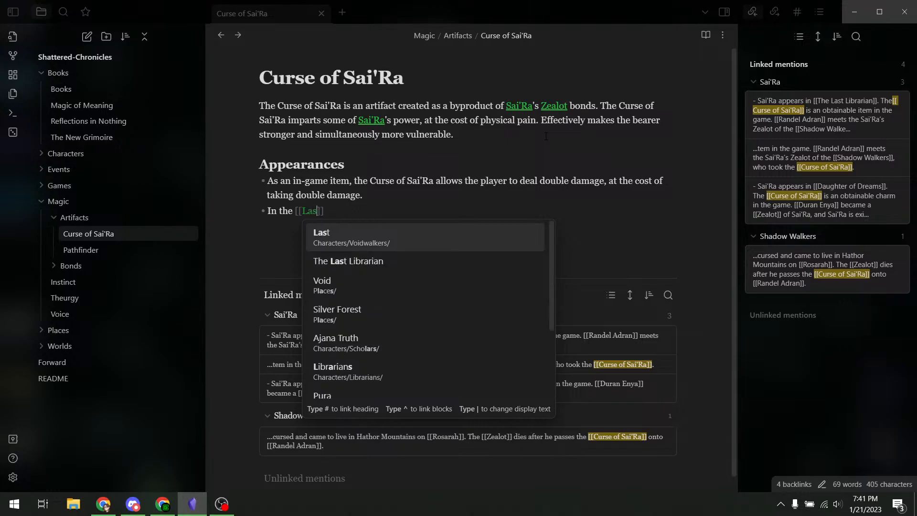
key(Down)
key(Return)
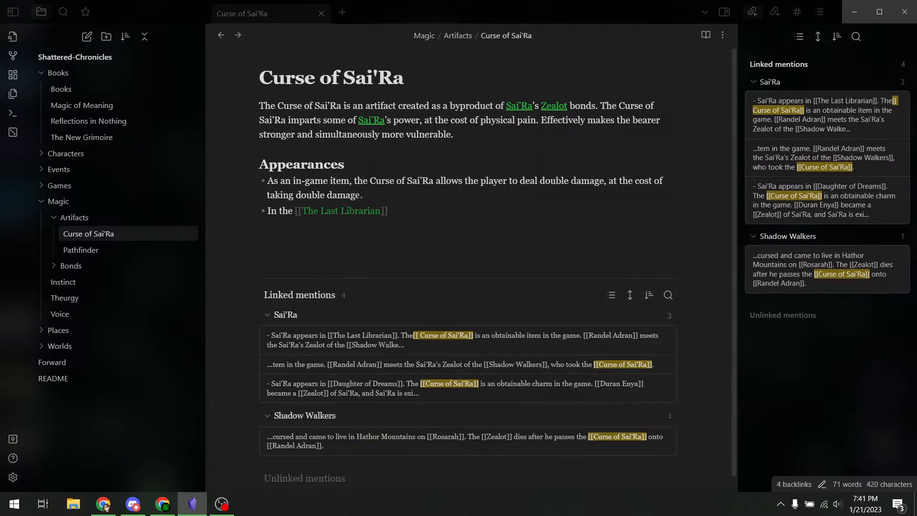
double_click(289, 212)
key(BackSpace)
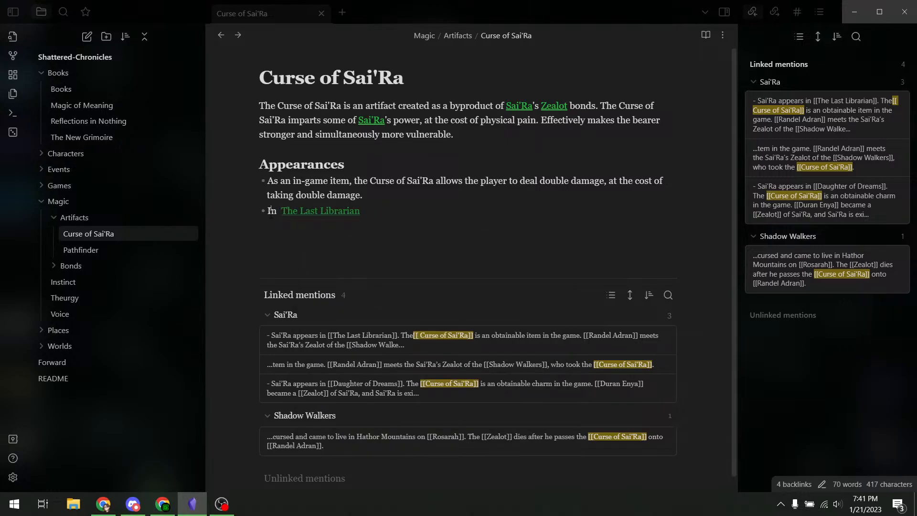
text(Appears)
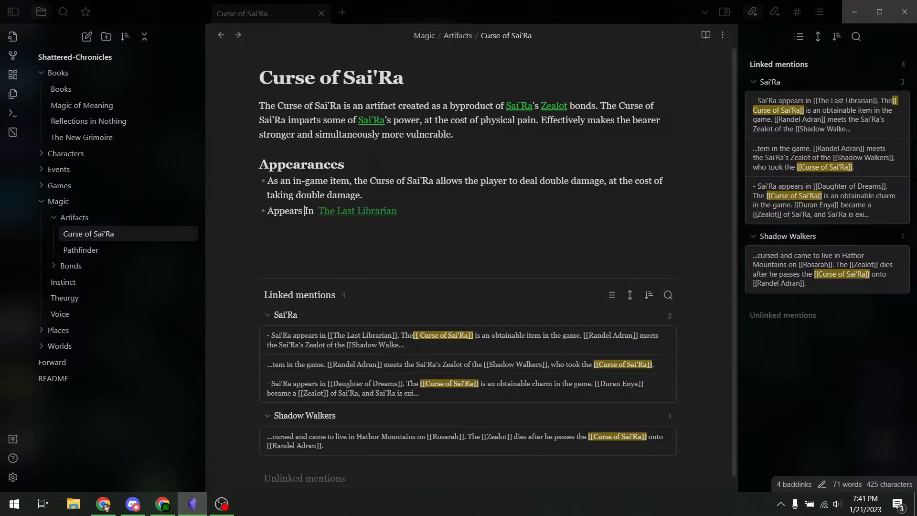
key(Delete)
text(in)
key(Delete)
click(452, 213)
text(as a key item)
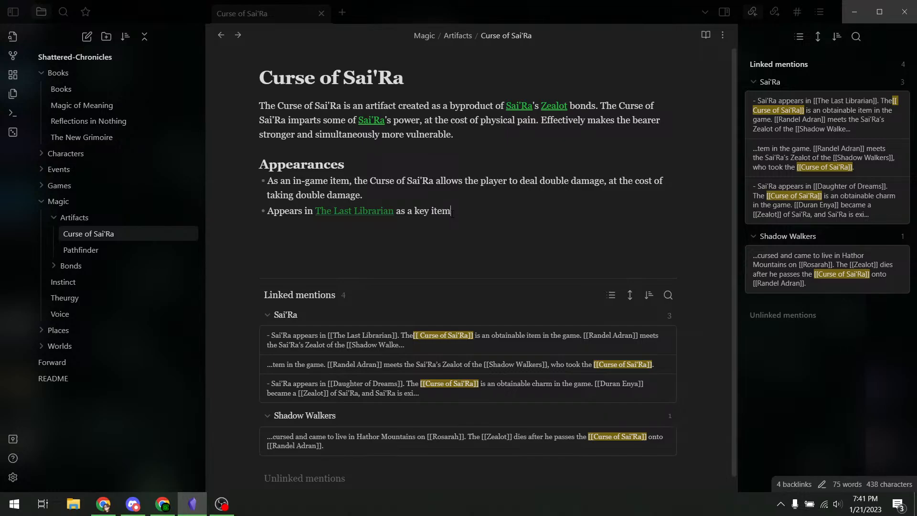
text( after the [[Sai)
key(Return)
text(sidequest/)
key(BackSpace)
text(.)
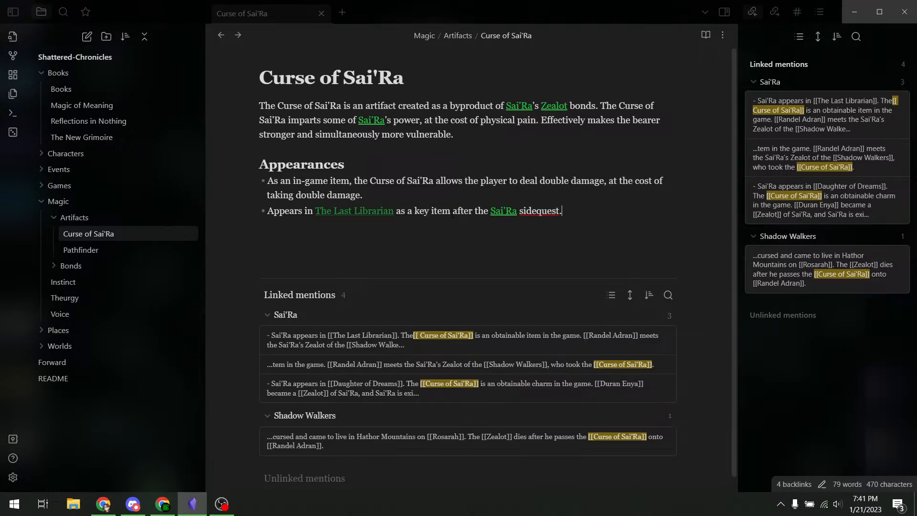
- Add the bullet 'Appears in Daughter of Dreams as a charm. Not yet obtainable.'
key(Return)
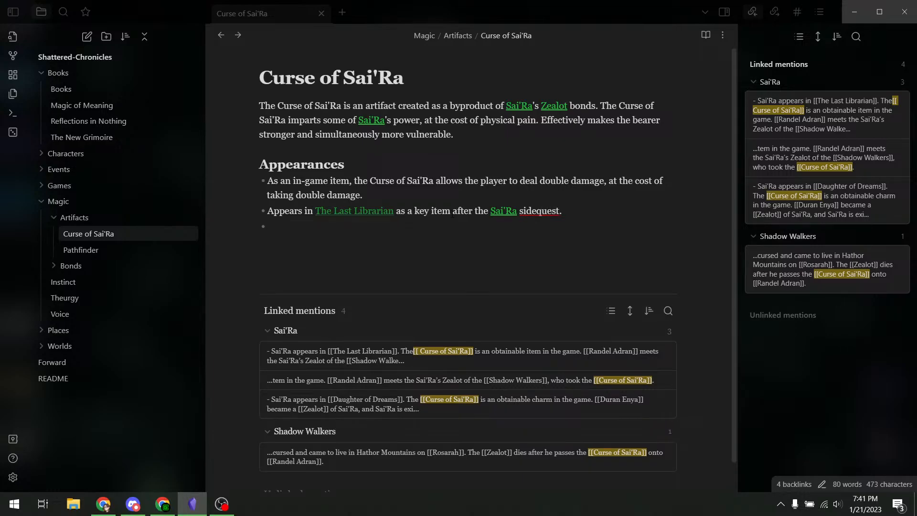
text(Appears in [[Dau)
key(Return)
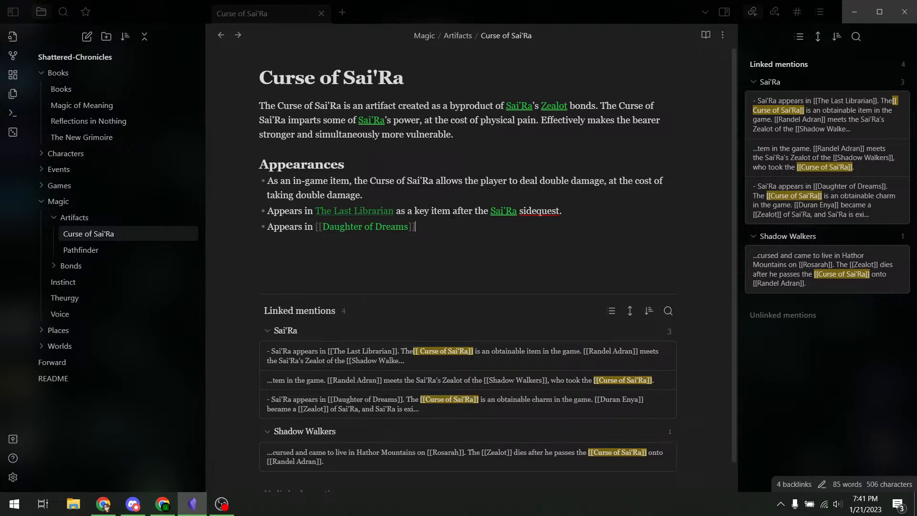
text(as a char)
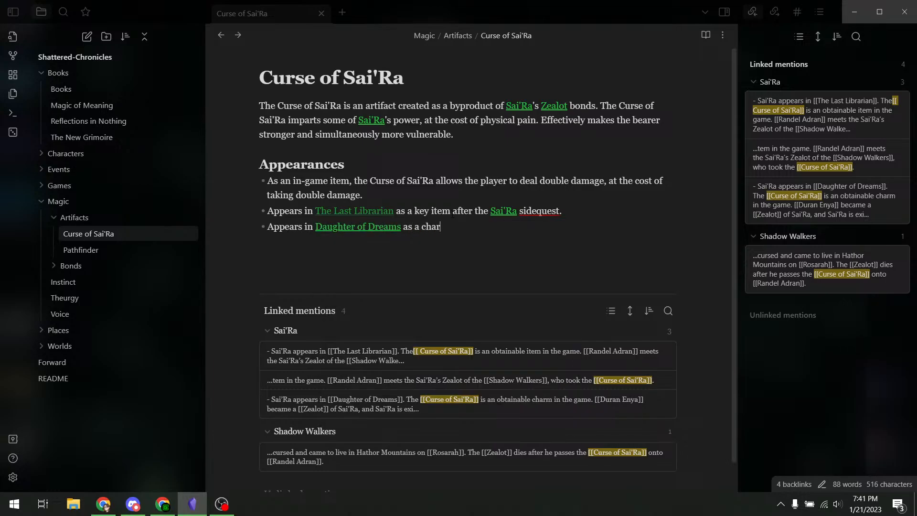
text(m. Not yet obtainable.)
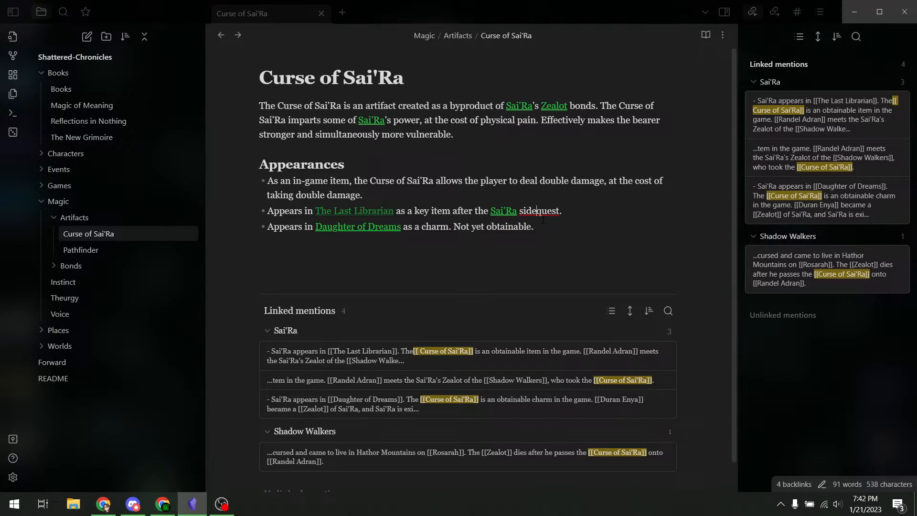
- Hyphenate 'sidequest' to 'side-quest' and review the Appearances bullets
text(-)
drag(526, 238, 454, 227)
click(463, 199)
click(469, 170)
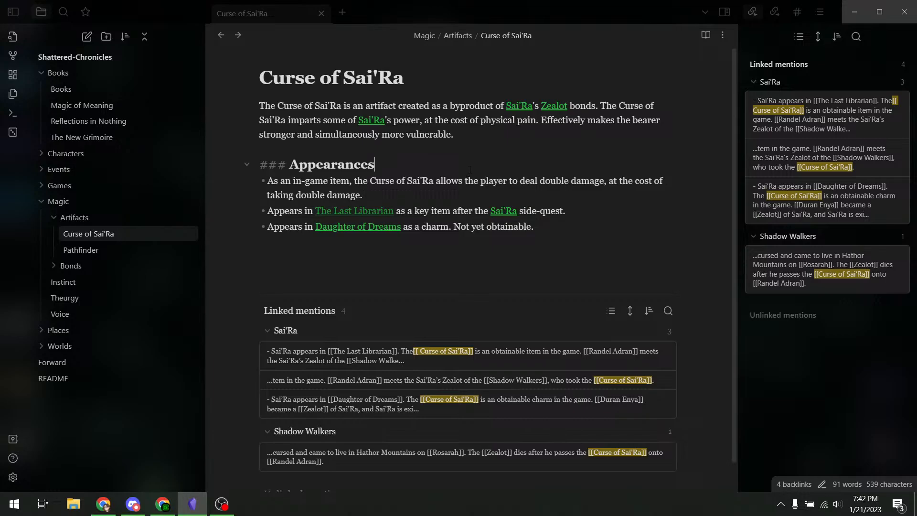
click(300, 152)
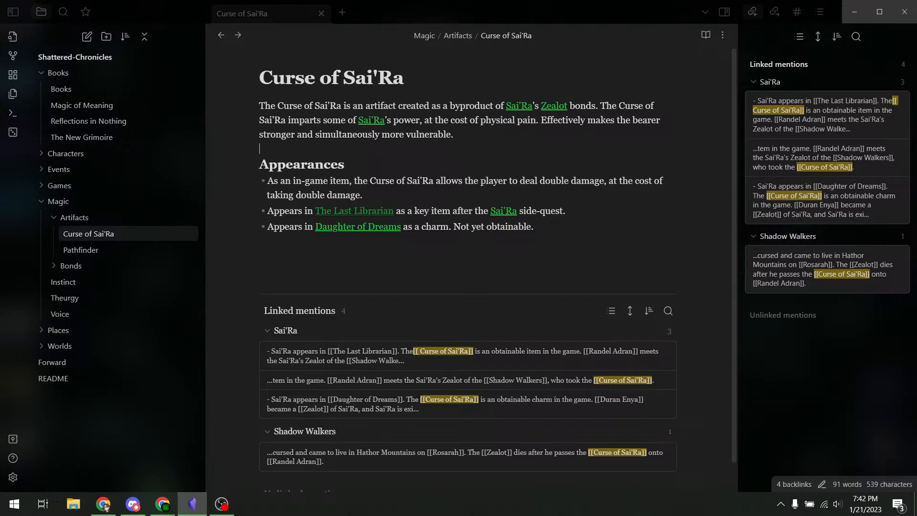
key(alt+Tab)
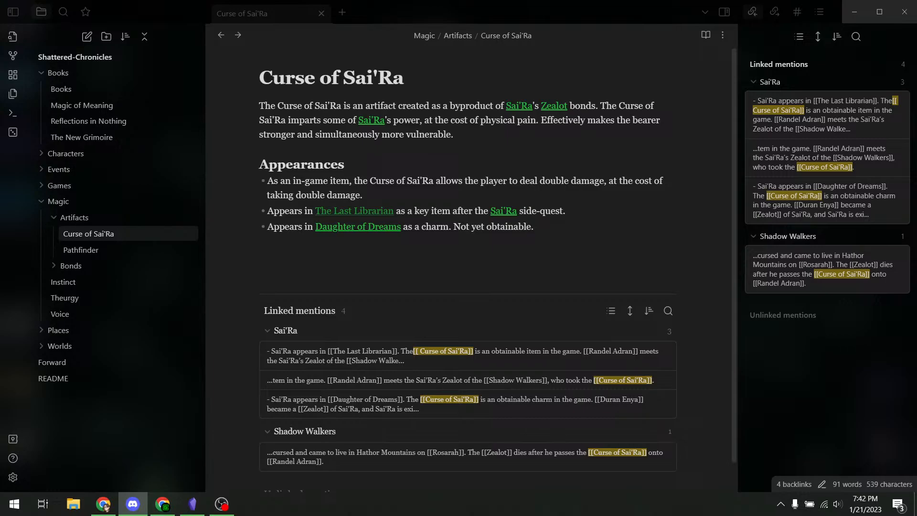
key(alt+Tab)
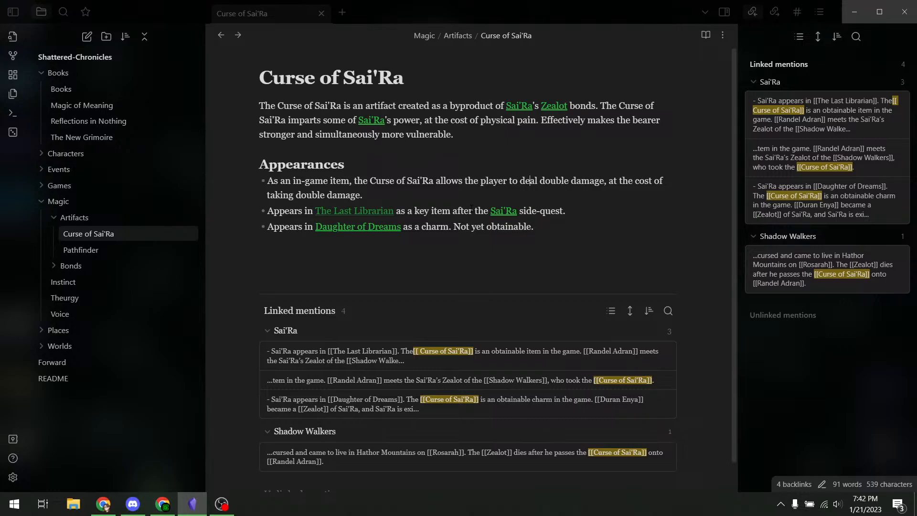
drag(580, 207, 208, 209)
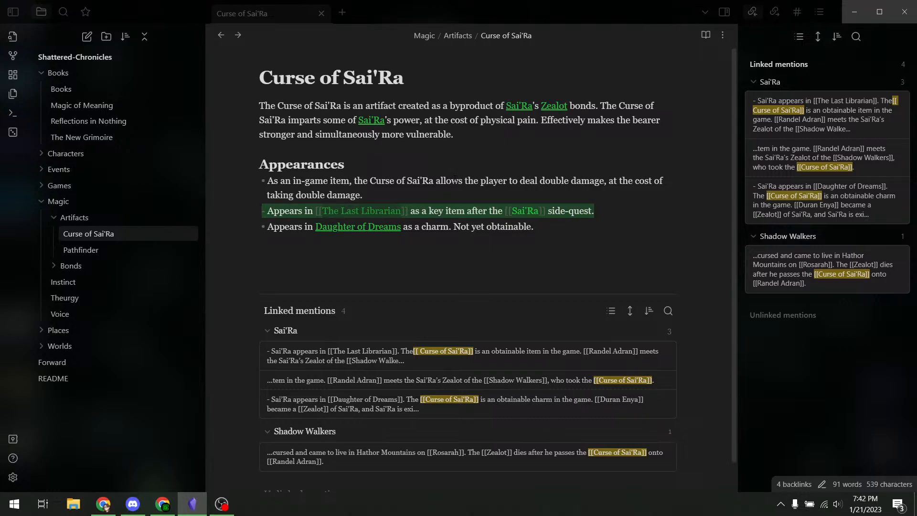
click(455, 192)
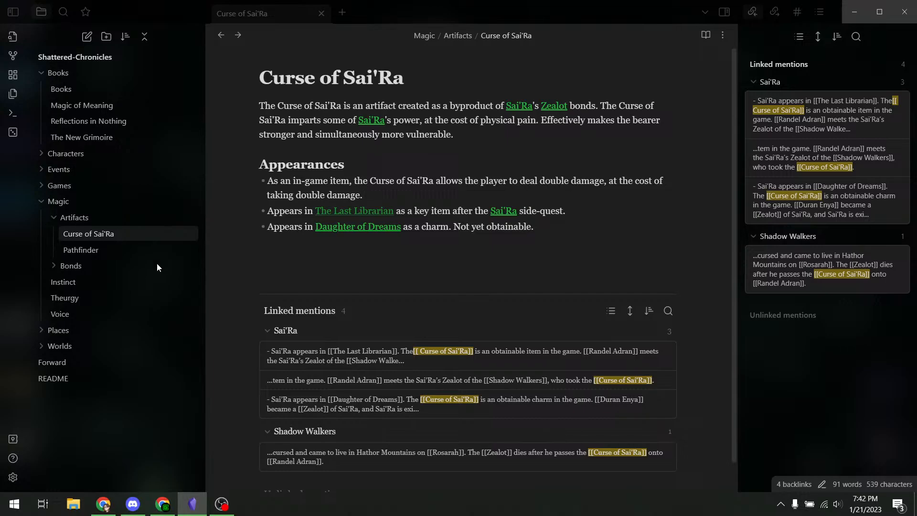
scroll(402, 108, down, 1)
scroll(410, 134, up, 1)
scroll(412, 135, down, 1)
scroll(412, 136, up, 1)
scroll(412, 136, down, 1)
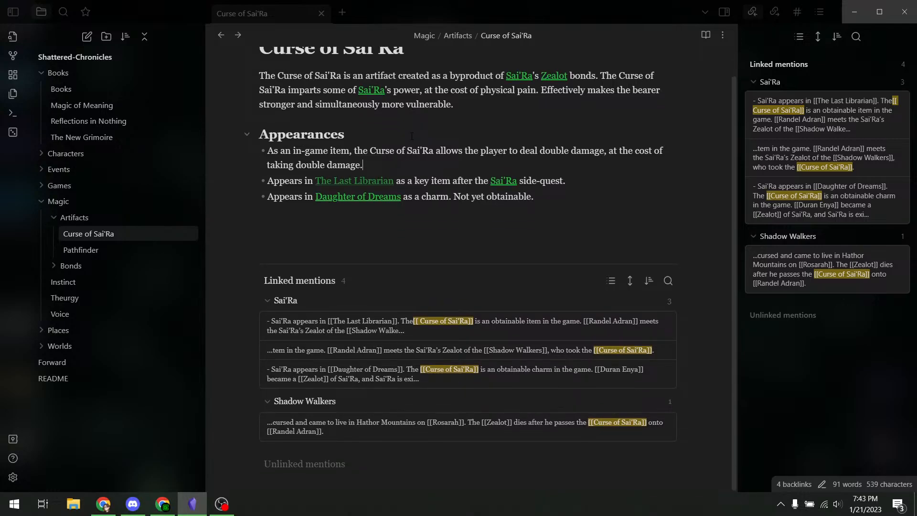
scroll(412, 137, up, 1)
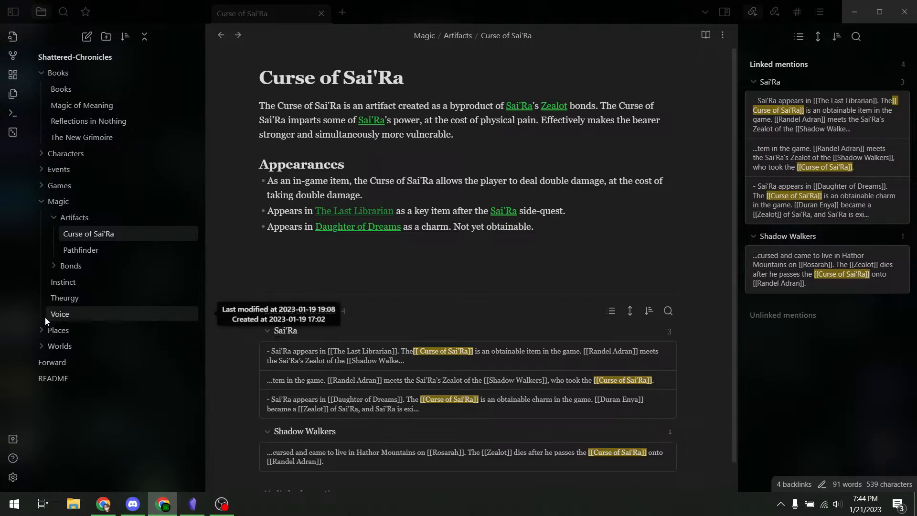
- Open the empty Silver Forest note under Places and paste in its four lore paragraphs
click(38, 332)
click(96, 346)
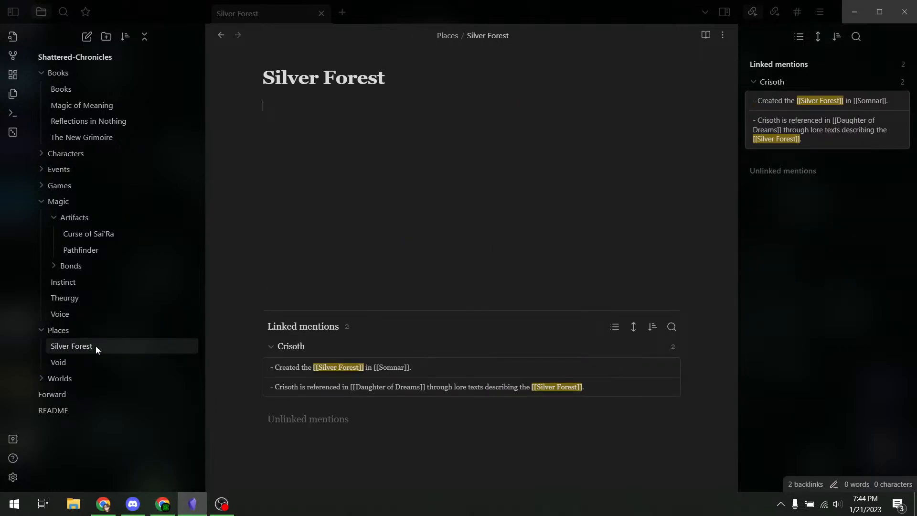
click(333, 120)
text(The Silver Forest is a nearly mythical place said to be located in the Western regions of Somnar. The Silver Forest became the eventual home of The Vendari after they had wandered for generations. There is a particular magic, The Mandate of the Forest, which creates a perfectly balanced ecosystem, one where the humans living there are in perfect harmony with the trees, plants, and animals of the forest. It is a wonderful place, however many people eventually choose to leave, so that they may leave the influence of the spell. Angela Erin is one such person. Geography: The Silver Forest is filled with enormous trees, among the most ancient beings in Somnar. The trees have cracked silver bark and pale green leaves. There is dense and vibrant underbrush, many variants of colorful and delicious fruit, soft soil, and many flowing rivers. The Mandate of the Forest enforces its authority over all creatures that live within, and so the animals collaborate together to collect food, the trees drop wood to use for shelter, and the plants grow in abundance to feed the animals. History: The Silver Forest was originally created by the Origin Caster Crisoth. It was an experiment of his, in an effort just after The Shattering to create life that could sustain itself without the intervention of a benevolent god. It worked in the sense that it became a refuge for those who could live nowhere else, yet Crisoth's ideal vision of human life fell short. Even with the Silver Forest taking care of every need, humans still thrived better--when they could--among the gritty wilderness, and most of the population of Somnar eventually developed in the heart of Flayern Forest instead. Later, a few generations after The Great Victory, The Vendari began to inhabit the Silver Forest. They still live there, though small tribes continue to wander in search of a better home, or in the hope of someday returning to their true home, the Fissured Cliffs.)
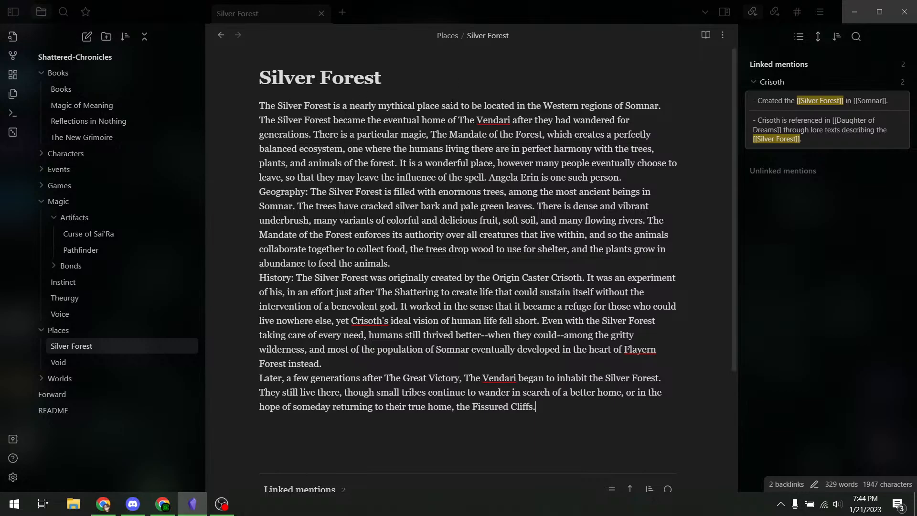
double_click(366, 106)
click(443, 107)
- Turn the first mention of Somnar into a wikilink
double_click(646, 107)
text([[)
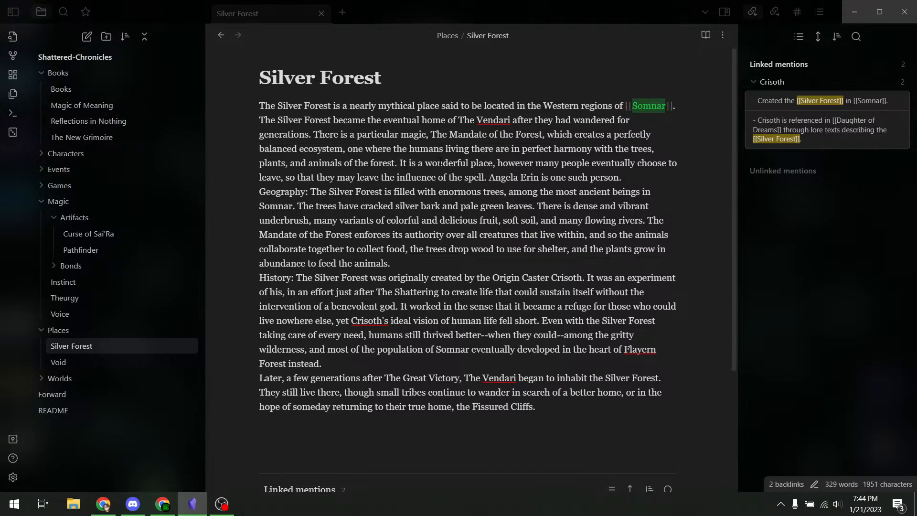
click(384, 177)
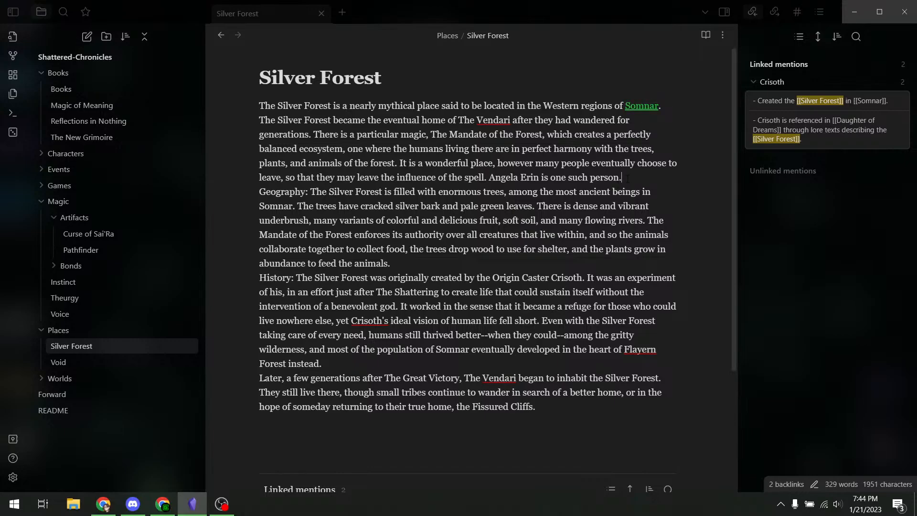
- Add blank lines after the opening, Geography and History paragraphs
key(Return)
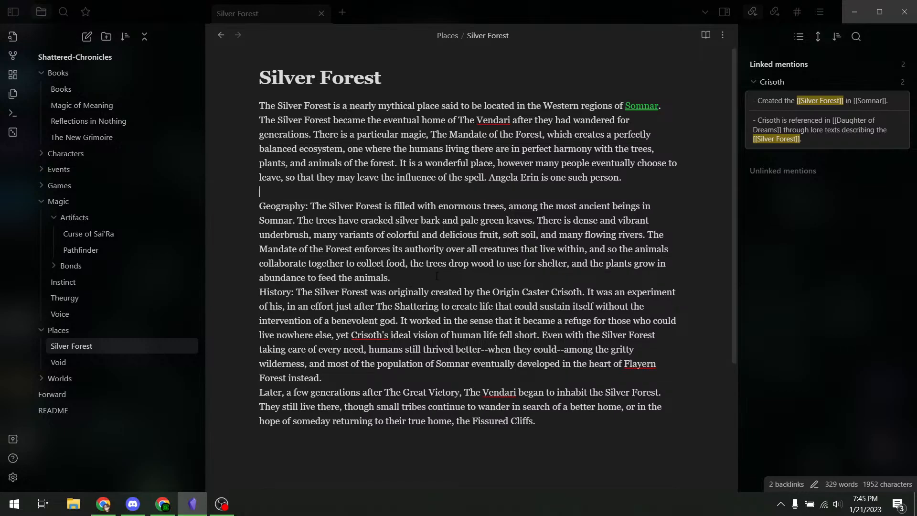
key(Return)
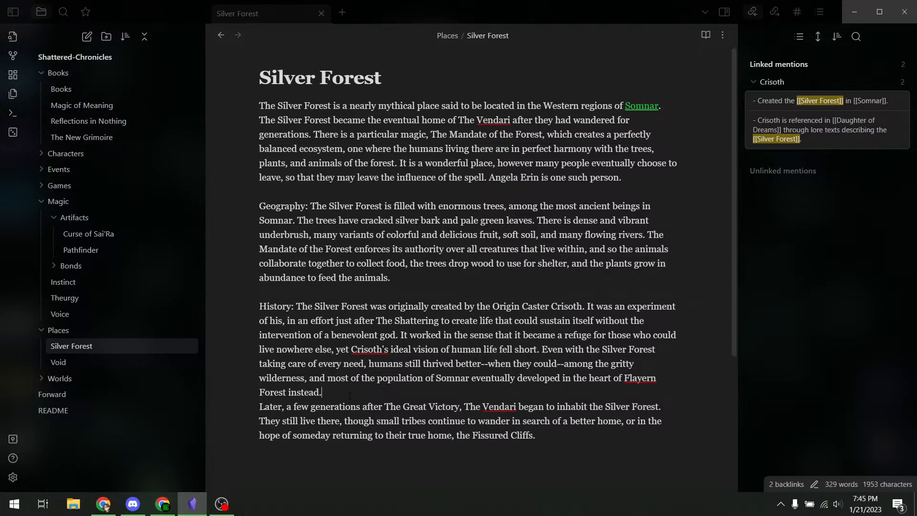
key(Return)
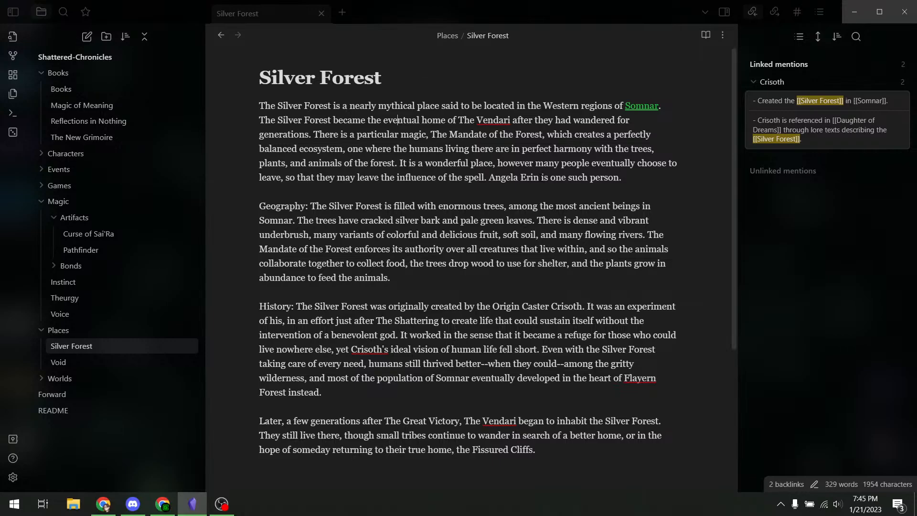
- Remove the extra 'a' from the character's name ending paragraph one and link the name
click(512, 178)
key(Delete)
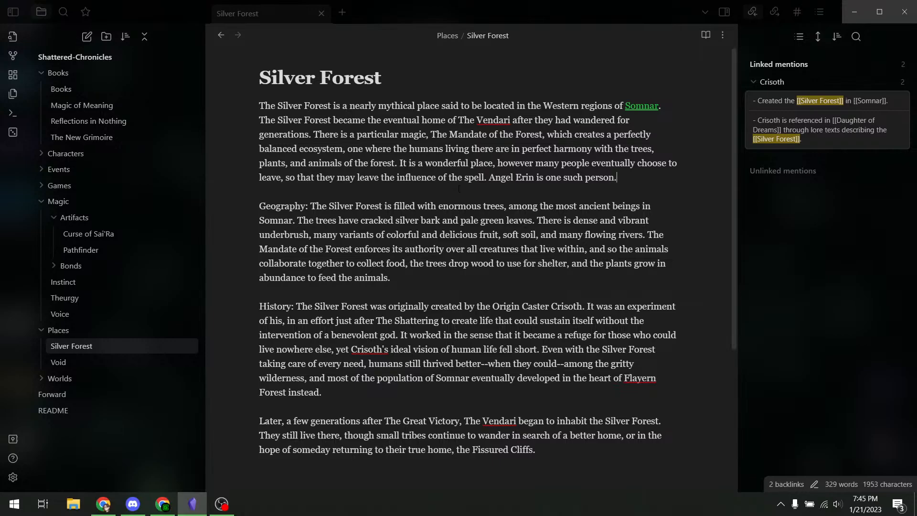
key(shift+Left)
key(shift+Left)
key(shift+Left)
key(shift+Left)
key(shift+Left)
key(shift+Left)
key(shift+Left)
key(shift+Left)
key(shift+Left)
key(shift+Left)
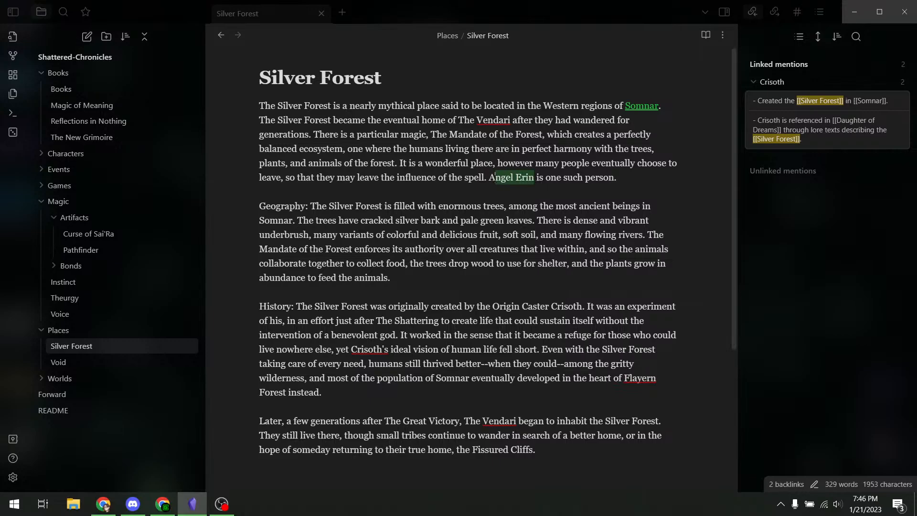
text([[)
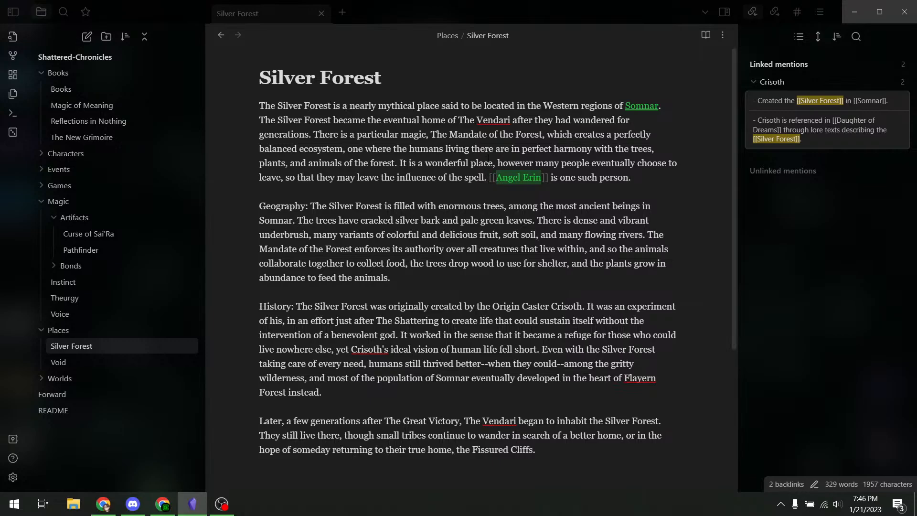
click(488, 161)
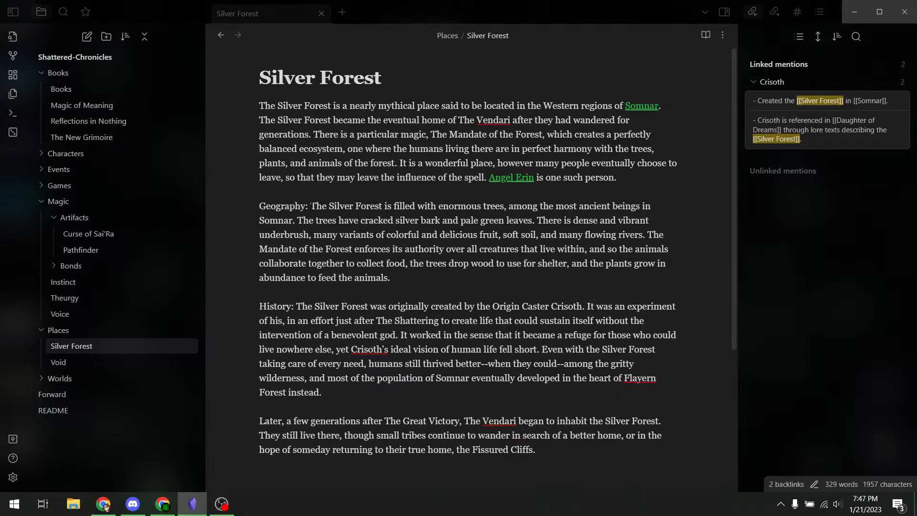
- Make Geography a ### heading without its colon, with its paragraph below
drag(311, 206, 240, 206)
click(256, 207)
text(###)
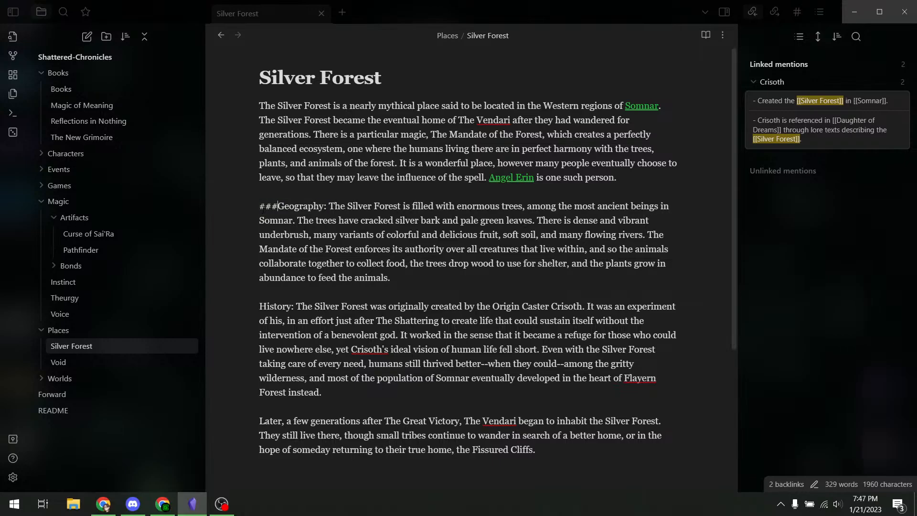
key(BackSpace)
key(Return)
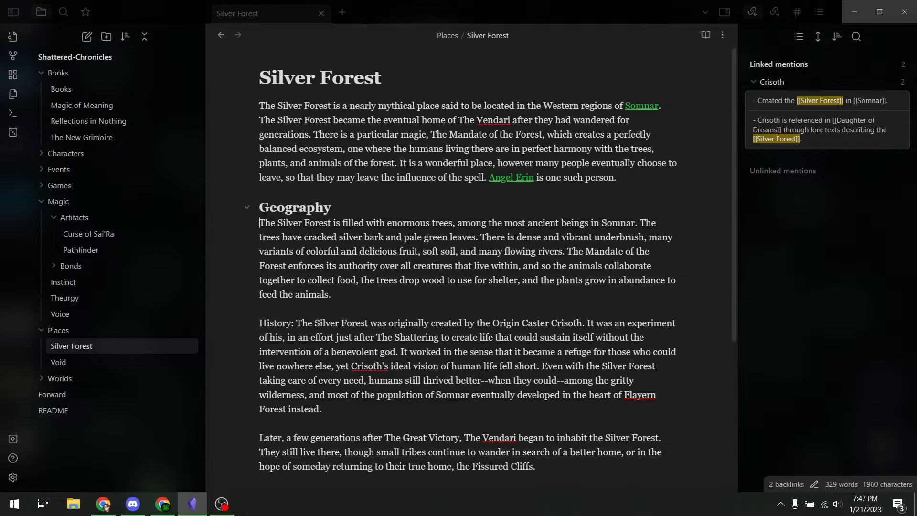
click(402, 209)
click(379, 237)
- Make History a ### heading without its colon, with its paragraph on the next line
click(294, 323)
key(BackSpace)
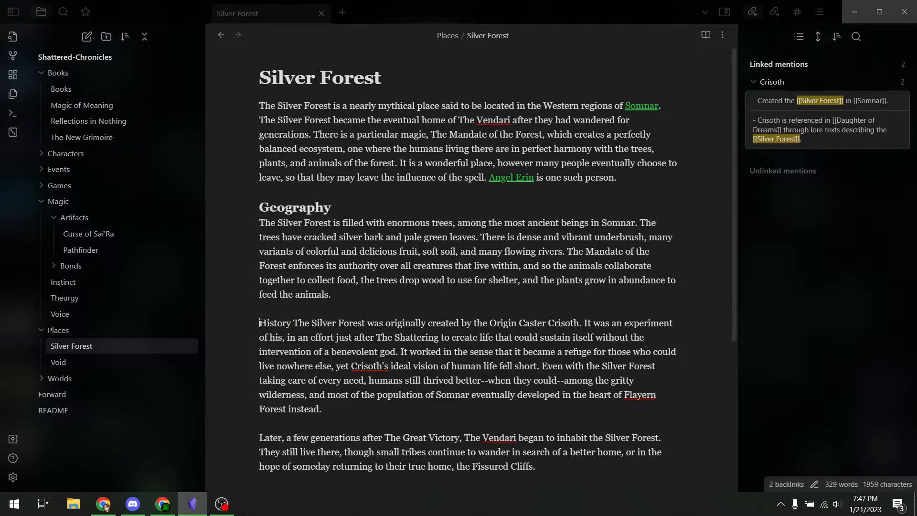
text(###)
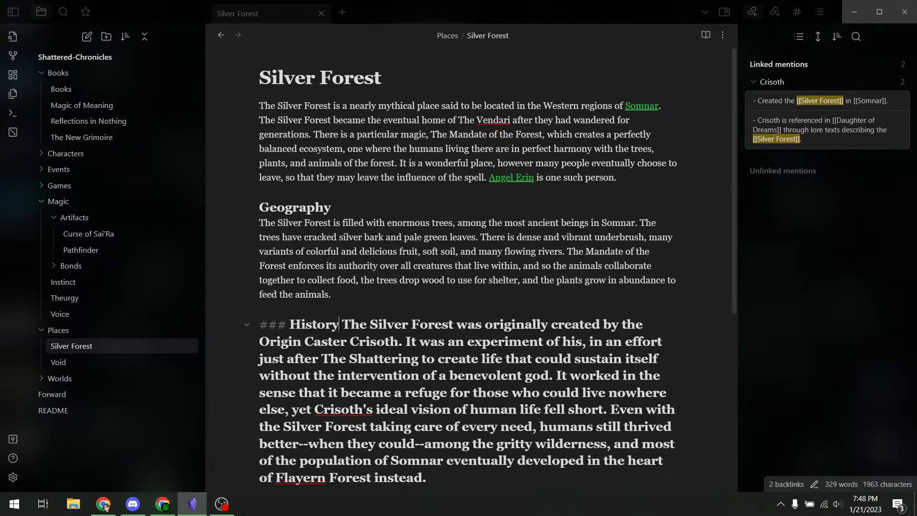
key(Delete)
key(Return)
scroll(469, 272, down, 3)
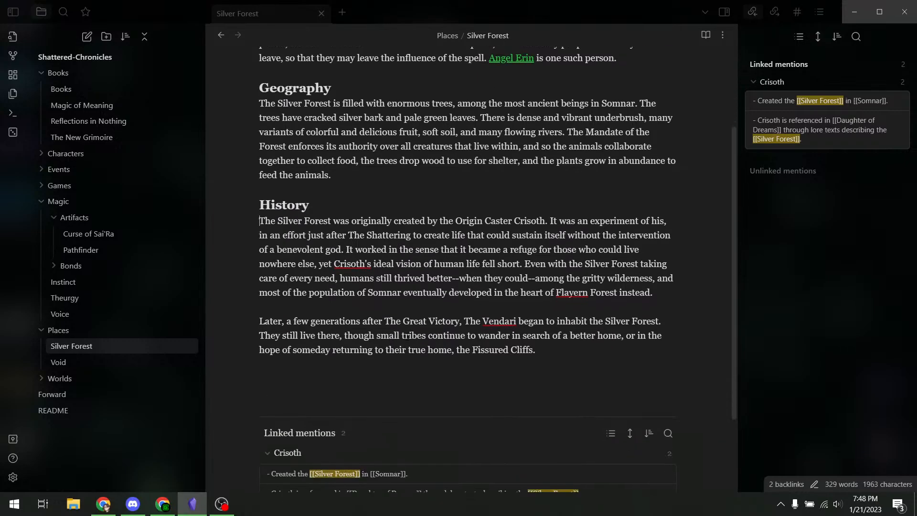
scroll(335, 344, up, 3)
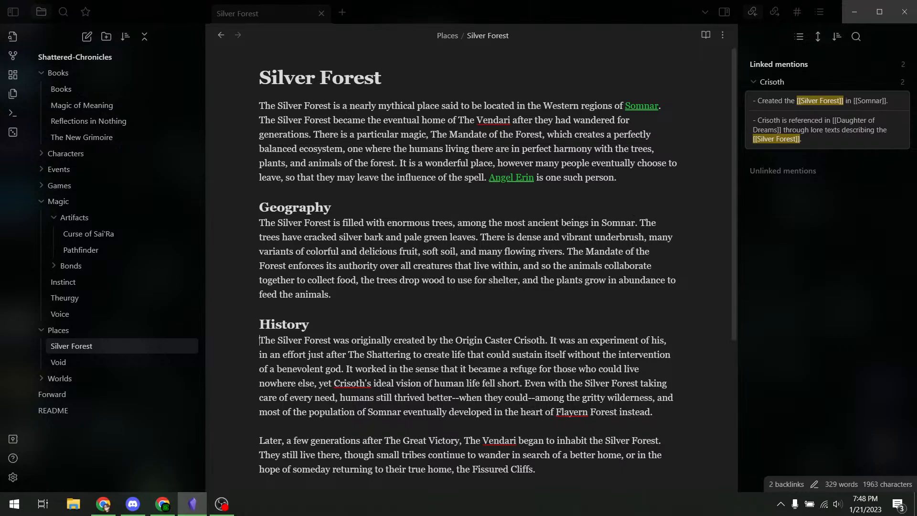
- Link Somnar in the Geography paragraph, then follow the link to the Somnar note
double_click(620, 223)
text([[)
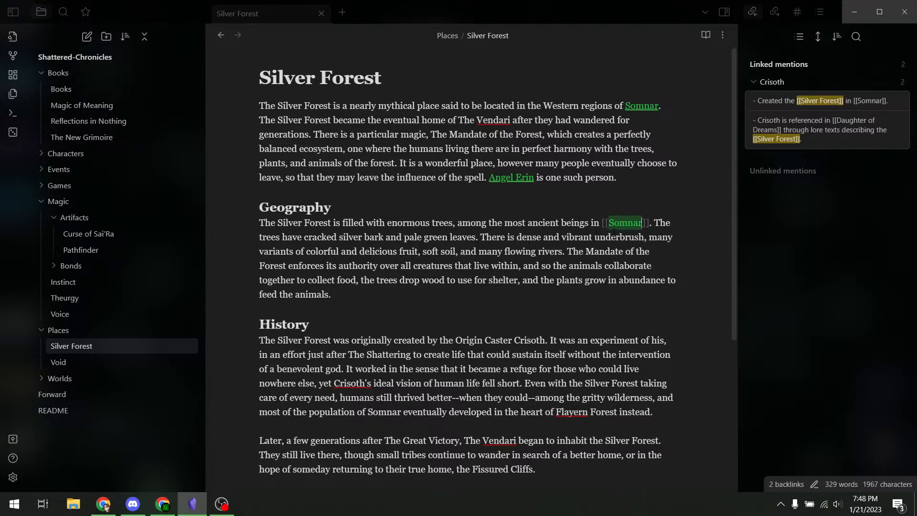
click(432, 251)
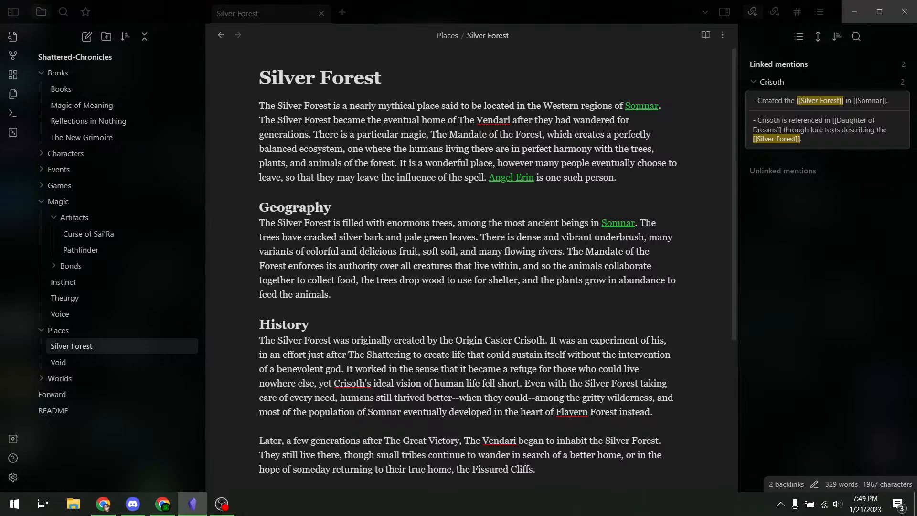
click(612, 228)
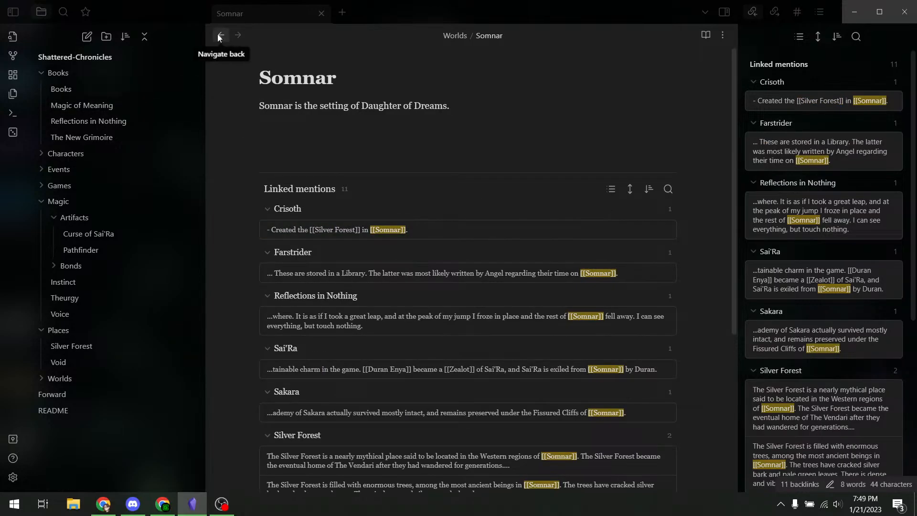
- Use the Navigate back arrow to leave Somnar and reopen Silver Forest
click(220, 36)
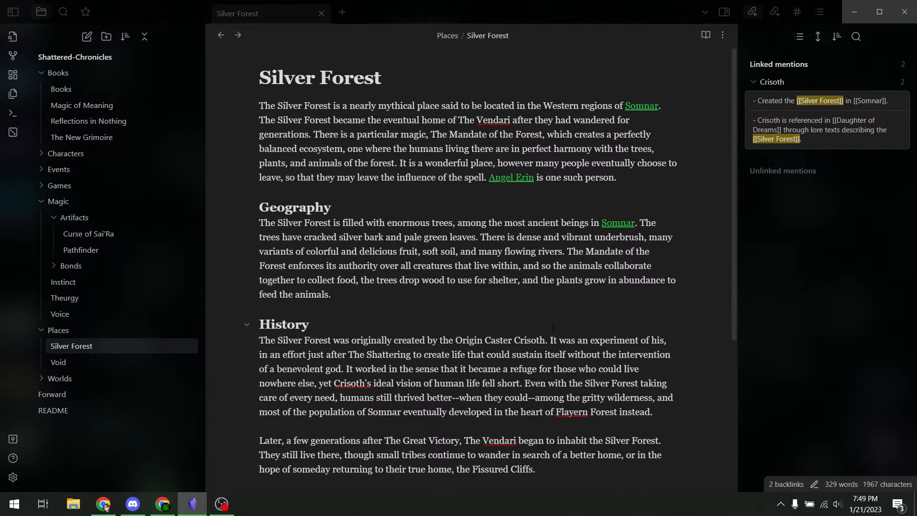
- Link Crisoth in the History paragraph and delete 'the Origin Caster' before it
scroll(302, 293, down, 4)
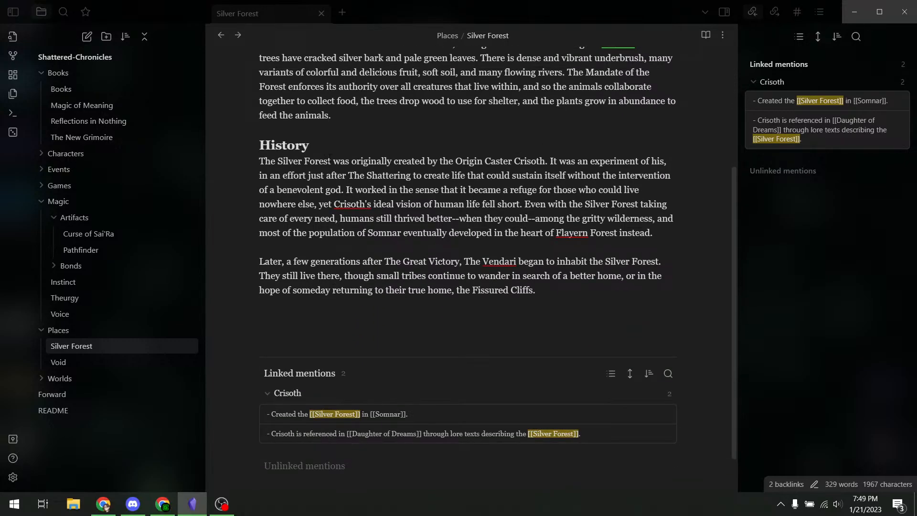
drag(512, 161, 455, 161)
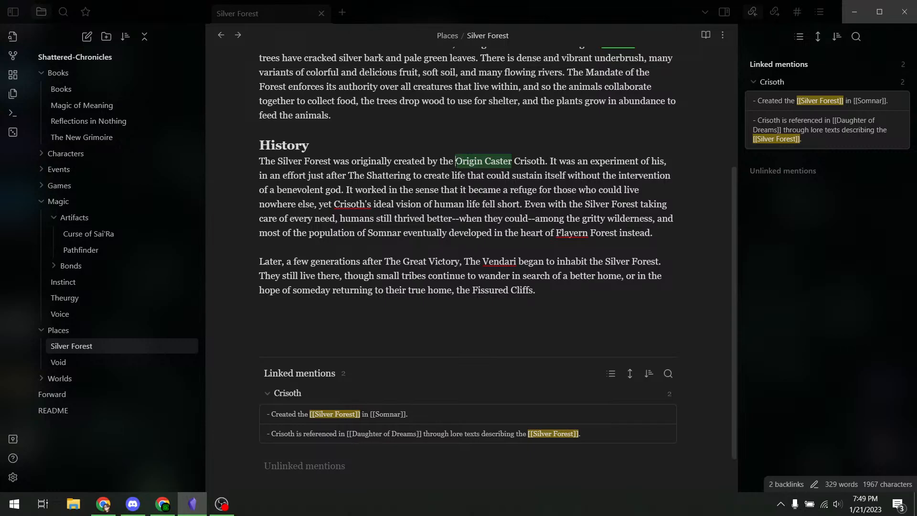
text([[)
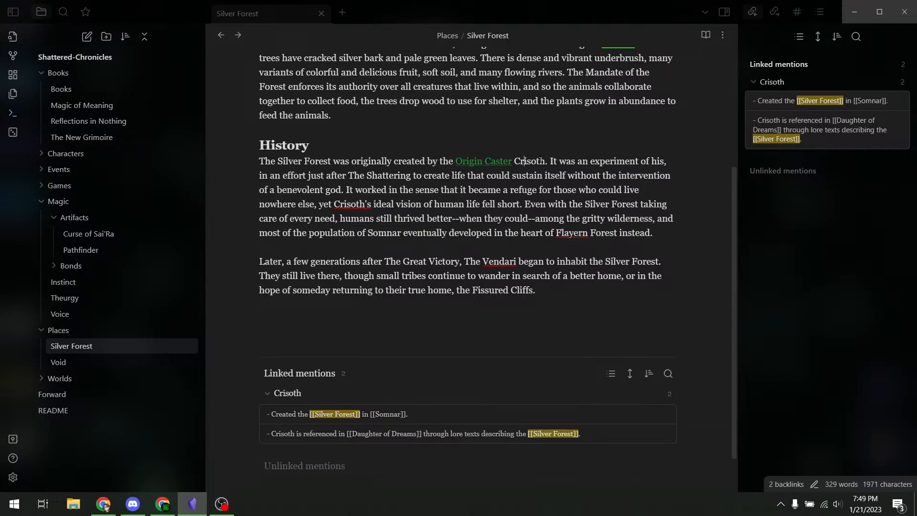
double_click(540, 161)
text([[)
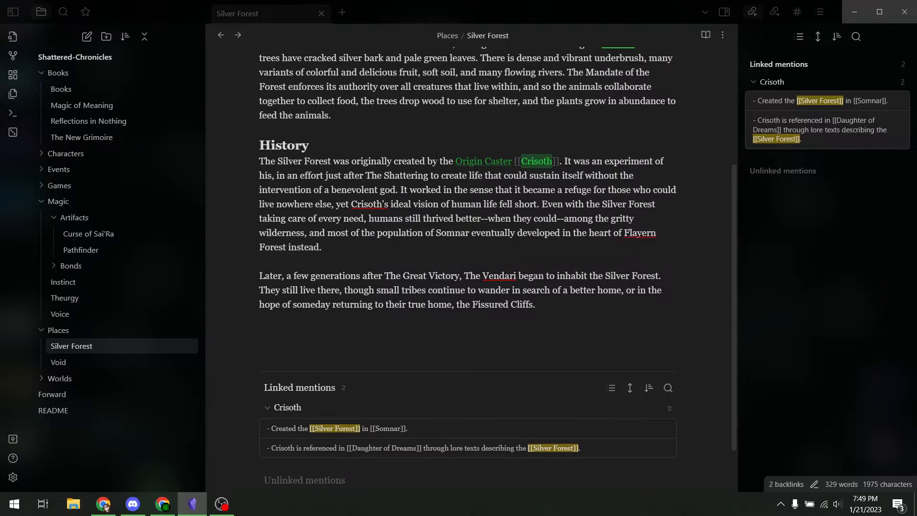
click(440, 161)
drag(440, 161, 513, 161)
key(BackSpace)
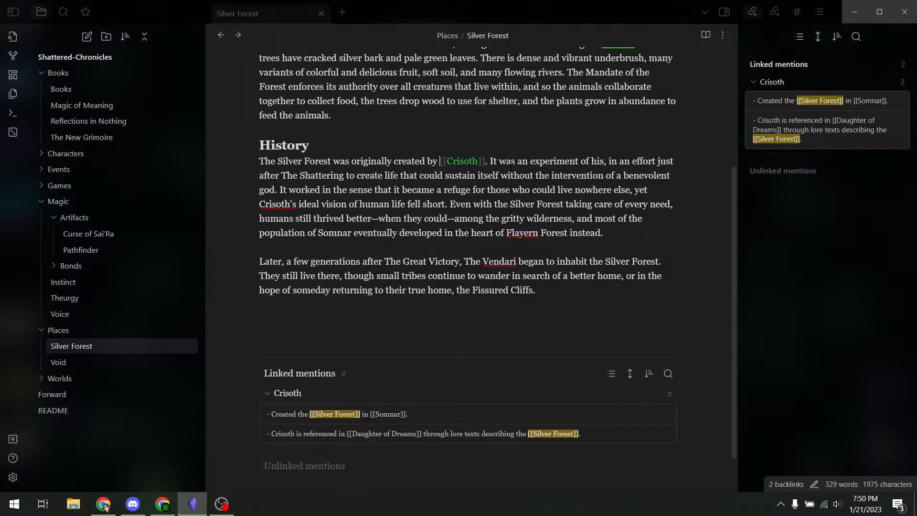
click(449, 175)
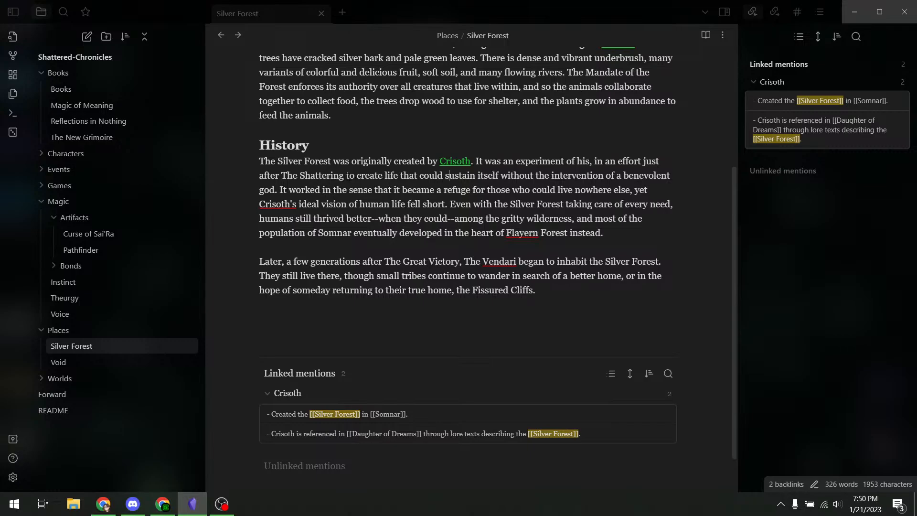
- Link Shattering and the Crisoth in Crisoth's in the History paragraph
drag(344, 175, 299, 175)
text([[)
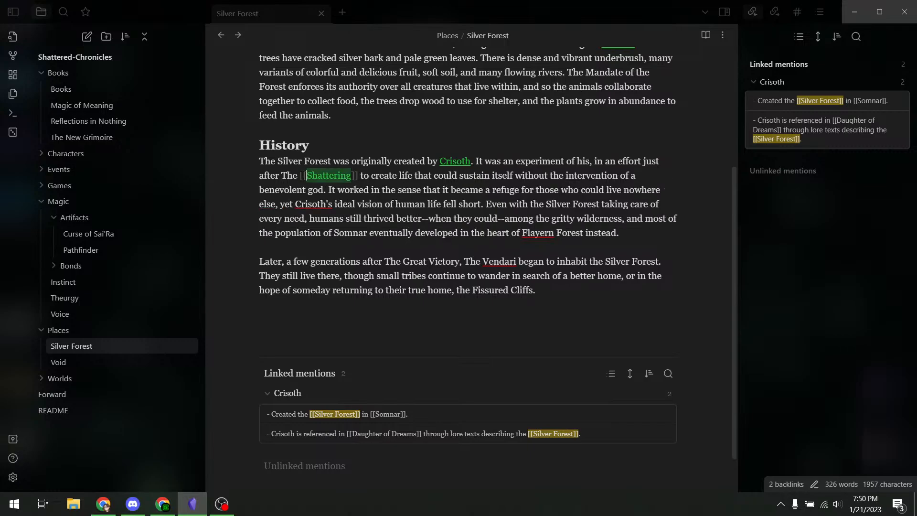
click(517, 176)
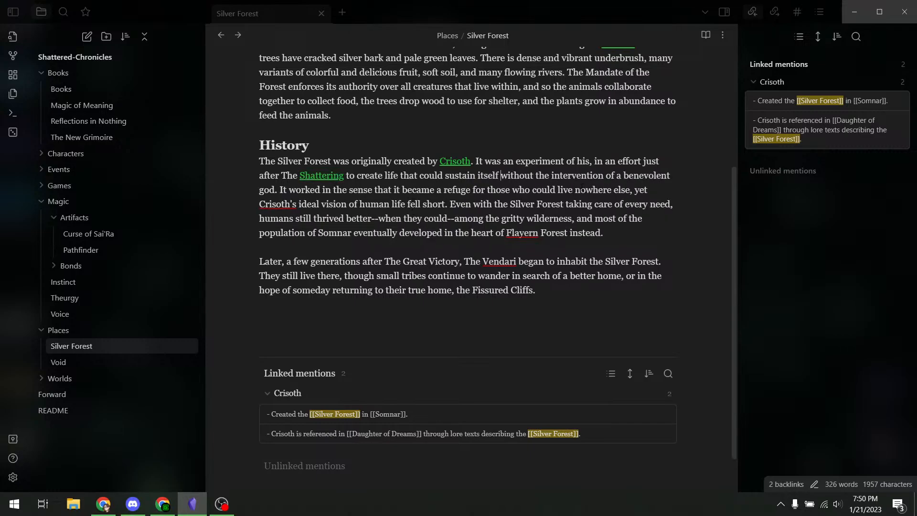
double_click(275, 204)
text([[)
click(542, 189)
drag(262, 218, 572, 218)
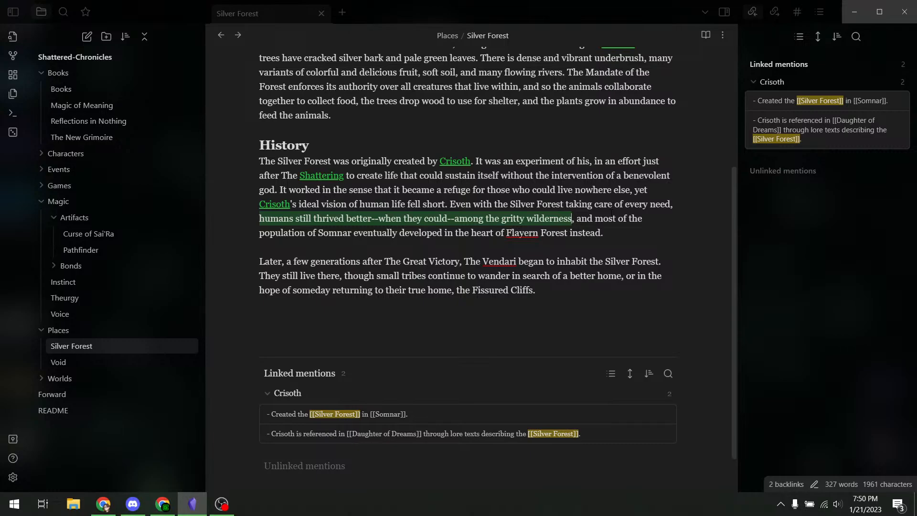
click(610, 217)
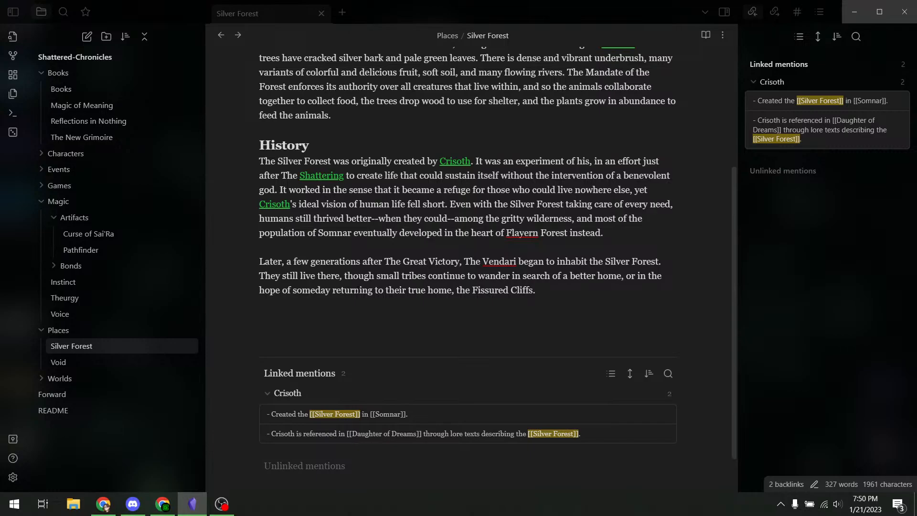
drag(538, 290, 234, 254)
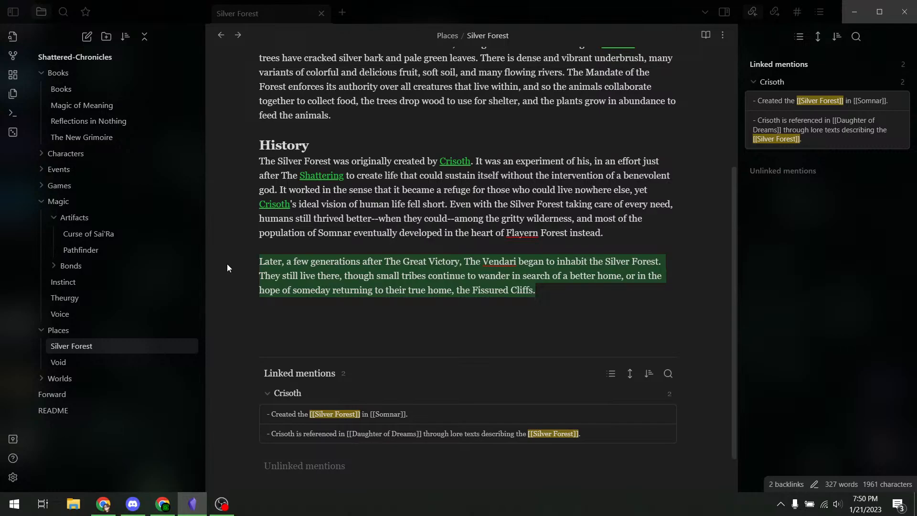
click(435, 265)
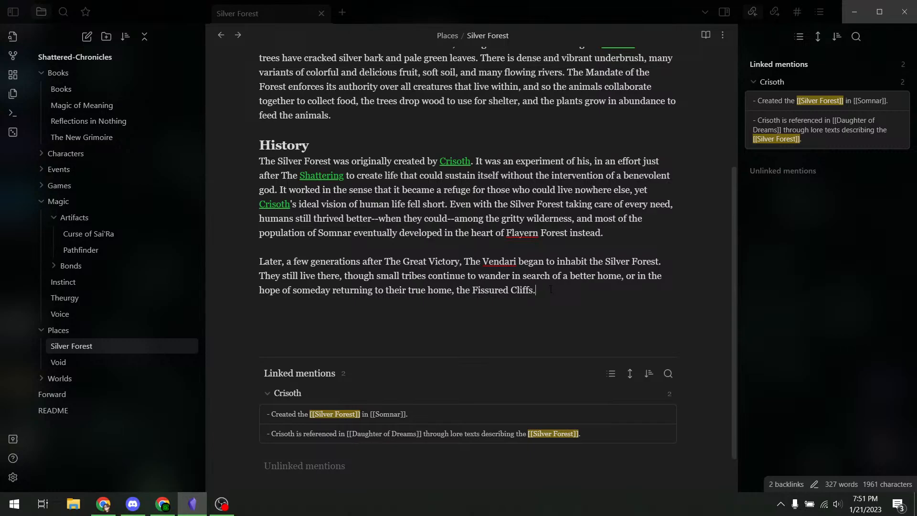
- Review names in the last paragraph, then switch to the browser for the Fissured Cliffs description
scroll(550, 289, up, 4)
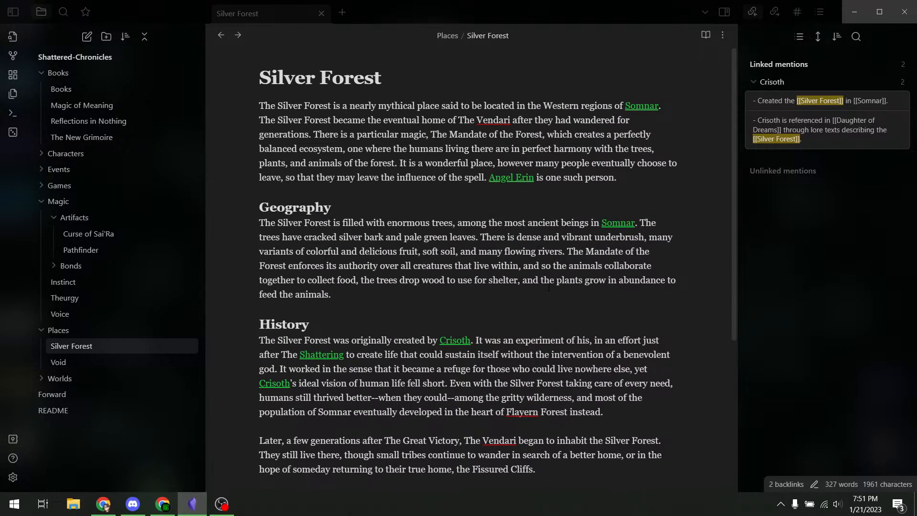
scroll(549, 288, down, 5)
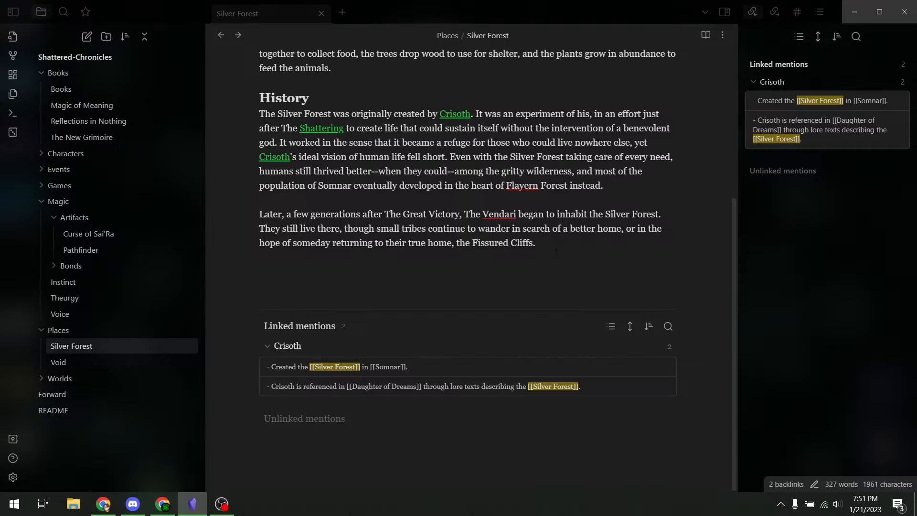
double_click(493, 214)
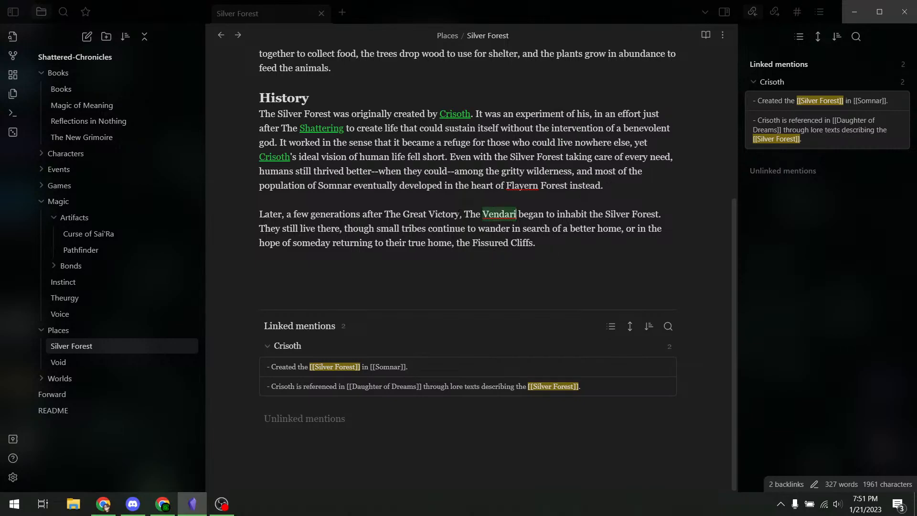
drag(461, 214, 384, 214)
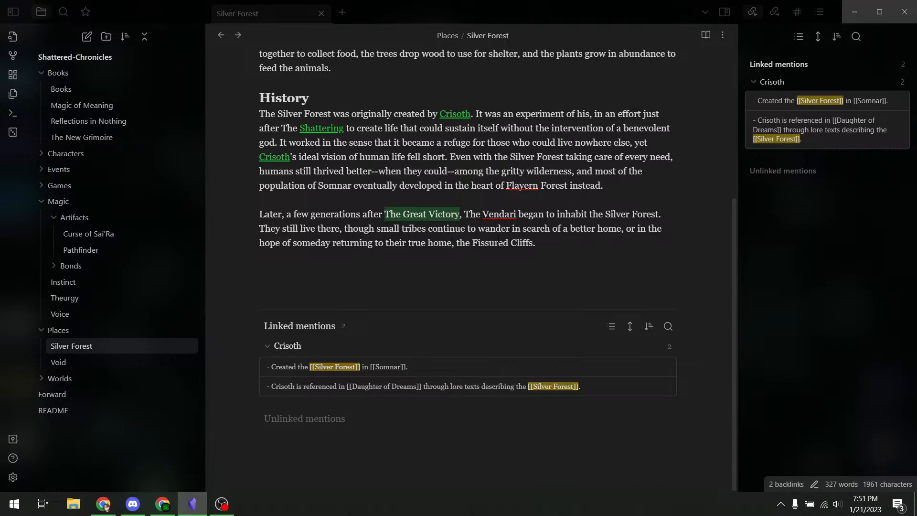
click(499, 241)
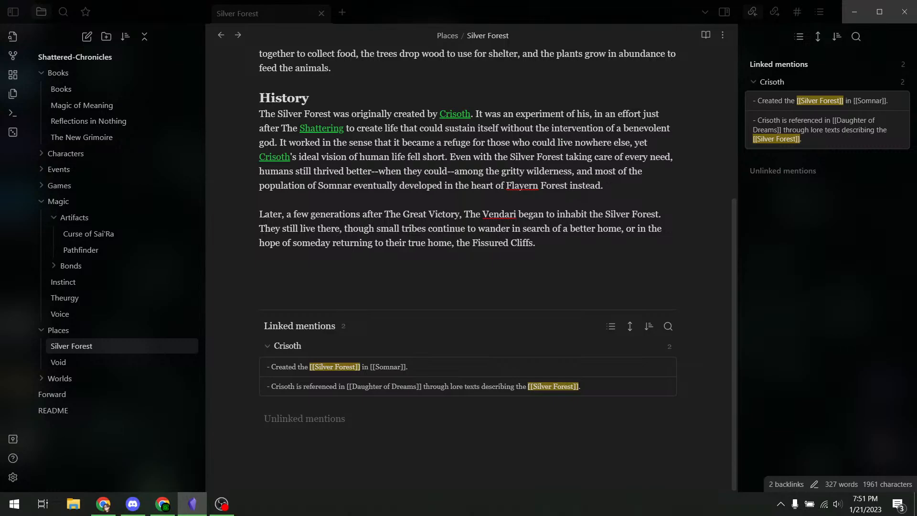
key(alt+Tab)
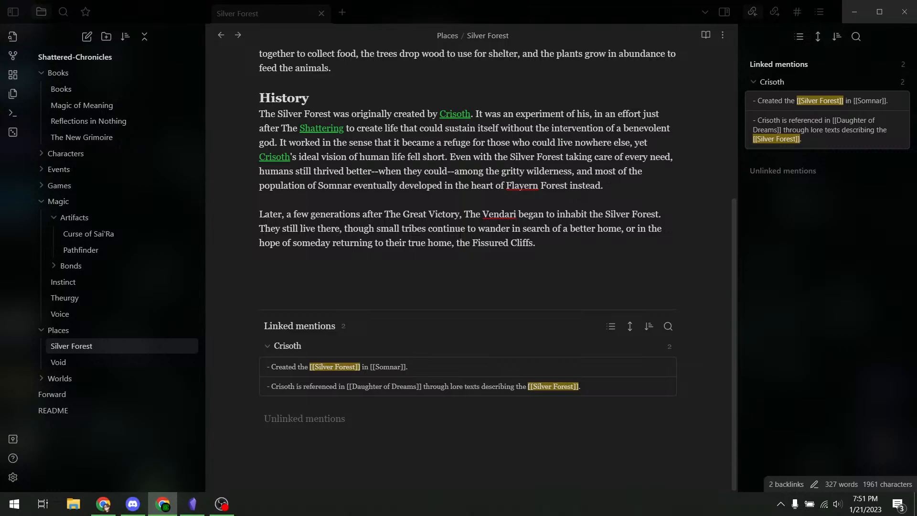
scroll(460, 236, up, 5)
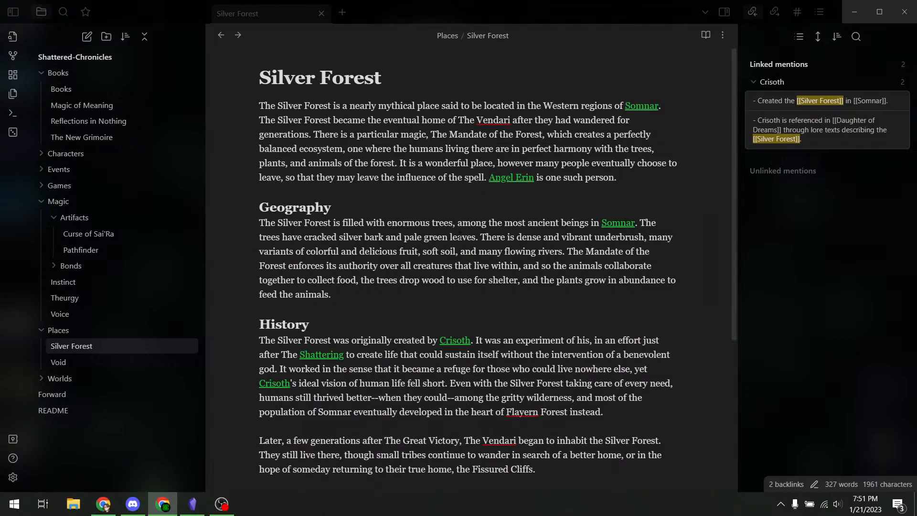
scroll(459, 236, down, 5)
scroll(459, 236, up, 5)
- Link Fissured Cliffs in the last paragraph, open the new note and paste its description
click(522, 251)
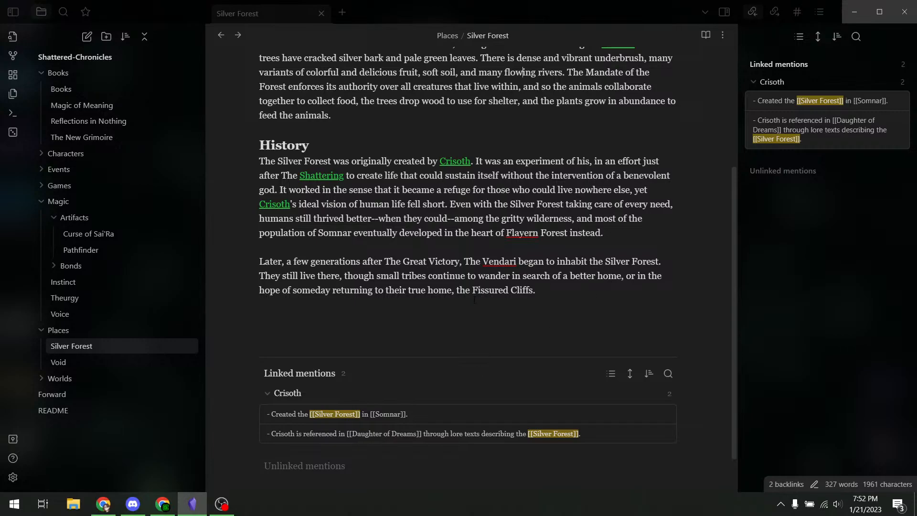
drag(533, 290, 473, 290)
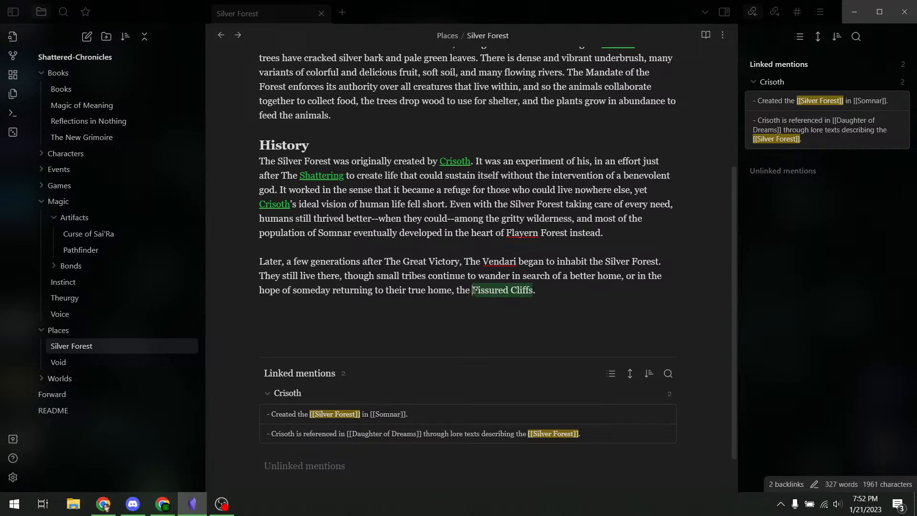
text([[)
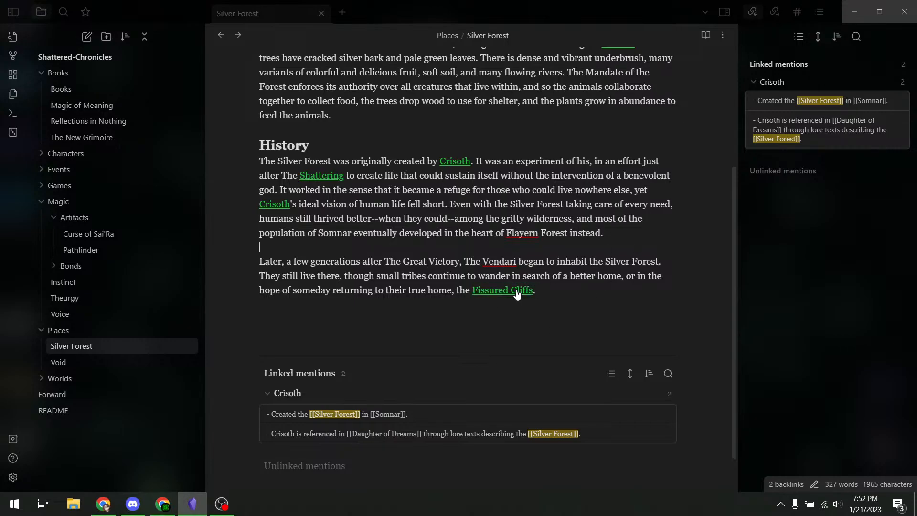
click(518, 291)
text(The Fissured Cliffs are a series of vertical cliffs that run East-West across most of Somnar. The cliffs are formed from sheer blackstone, due to a combination of colliding landmasses and water erosion at the base of the cliffs.* At the base of the Fissured Cliffs is Foss Lake, which is fed from several rivers. Above the Fissured Cliffs are several even taller mountain peaks, as well as strange and dangerous terrain. Behind Foss Lake is a large outcropping carved out of the cliffs (worn away through erosion, but the water level has since reduced). Shadowgate was constructed in this outcropping. Essentially, Shadowgate was located inside of an enormous cavern, completely covered by the cliffs. *Some theories suggest the two landmasses were originally two entirely different worlds, which collided in the Void when worlds were just forming after The Shattering.)
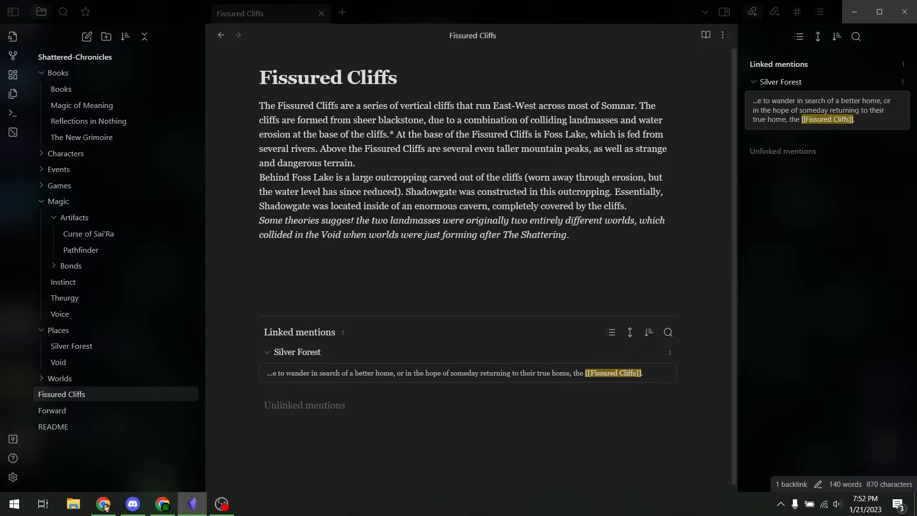
- Replace East-West with 'east and west' in the Fissured Cliffs note
click(162, 503)
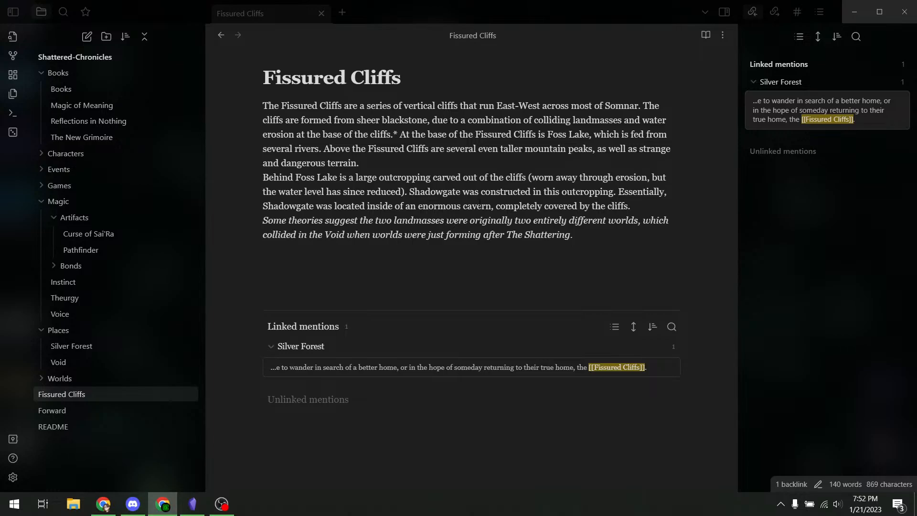
click(321, 120)
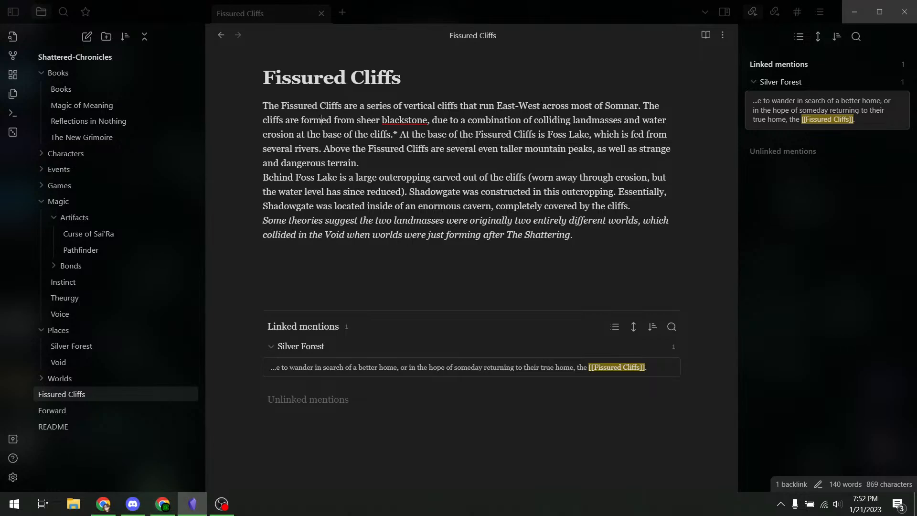
drag(540, 106, 497, 106)
text(east)
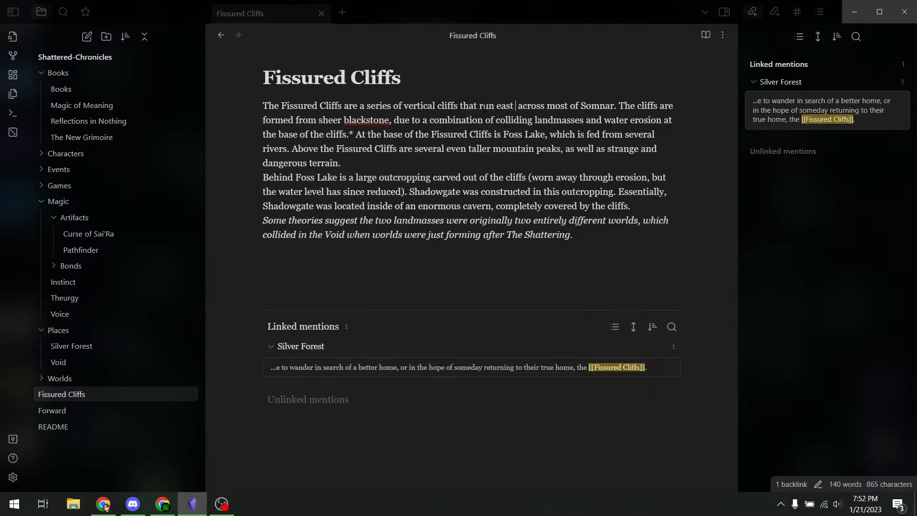
key(BackSpace)
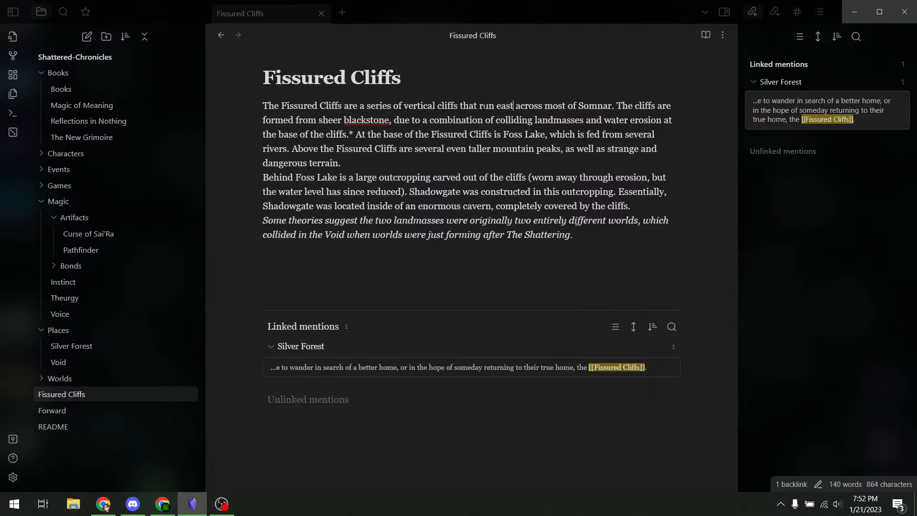
text(/)
key(BackSpace)
text(and west)
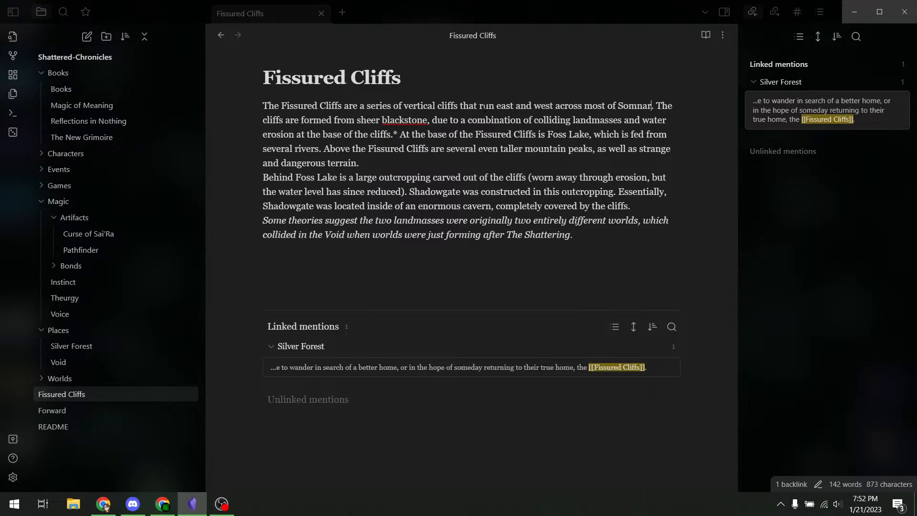
- Turn Somnar in the cliffs sentence into a link
key(ctrl+shift+Left)
text([[)
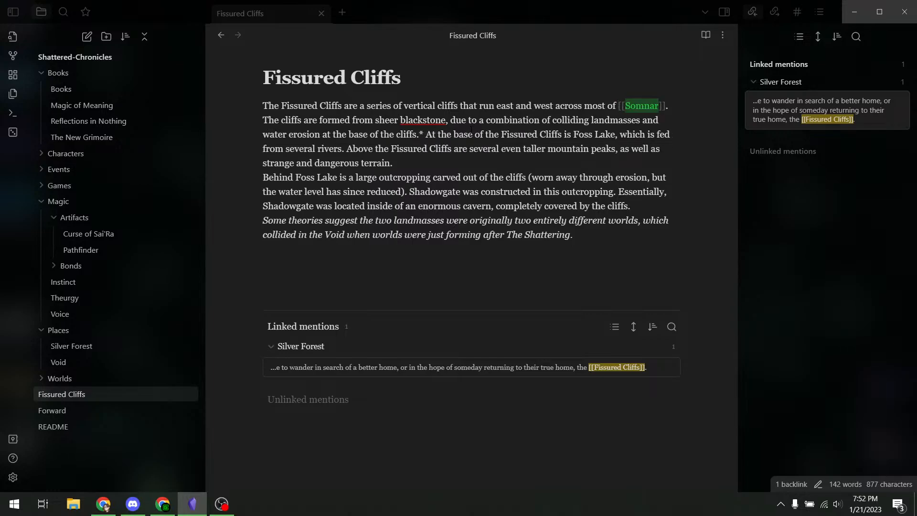
click(472, 130)
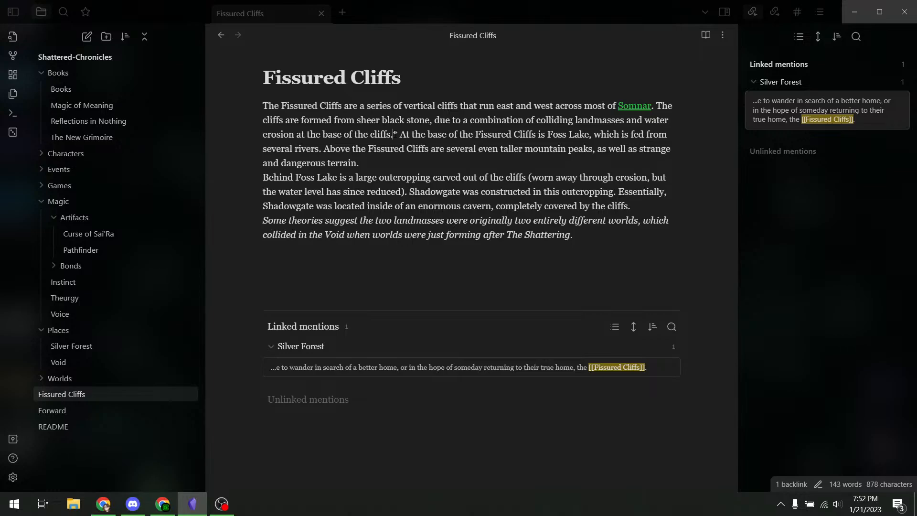
- Add a blank line after the first paragraph and delete the asterisk after 'cliffs.'
key(Return)
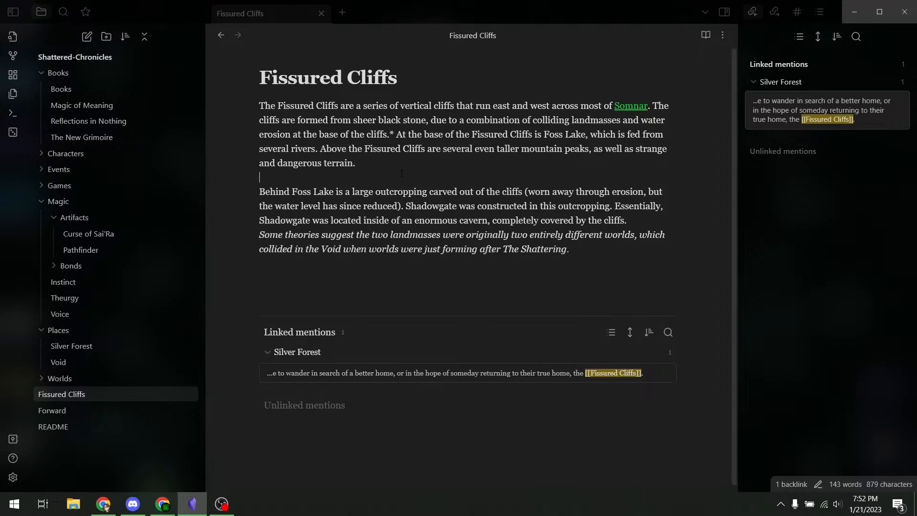
drag(390, 137, 395, 136)
key(BackSpace)
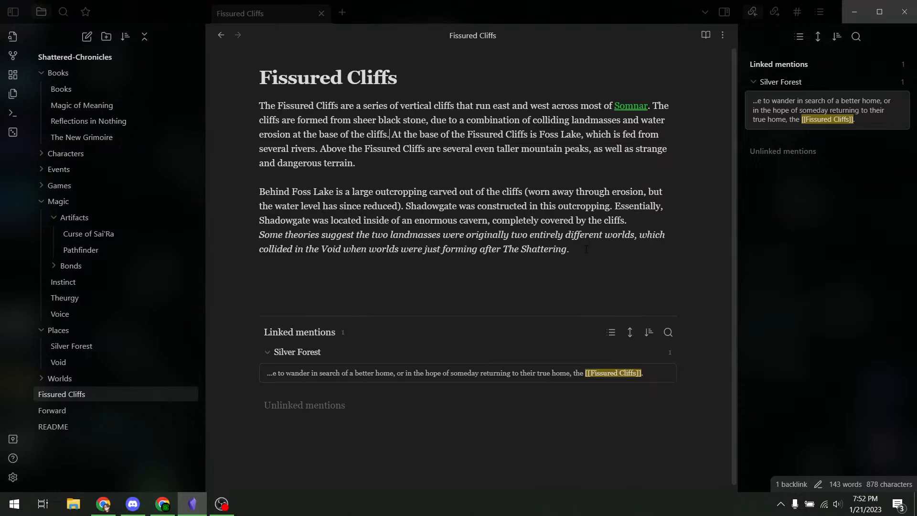
- Move the Some theories sentence after 'cliffs.' and strip its asterisk so it's not italic
drag(586, 249, 233, 234)
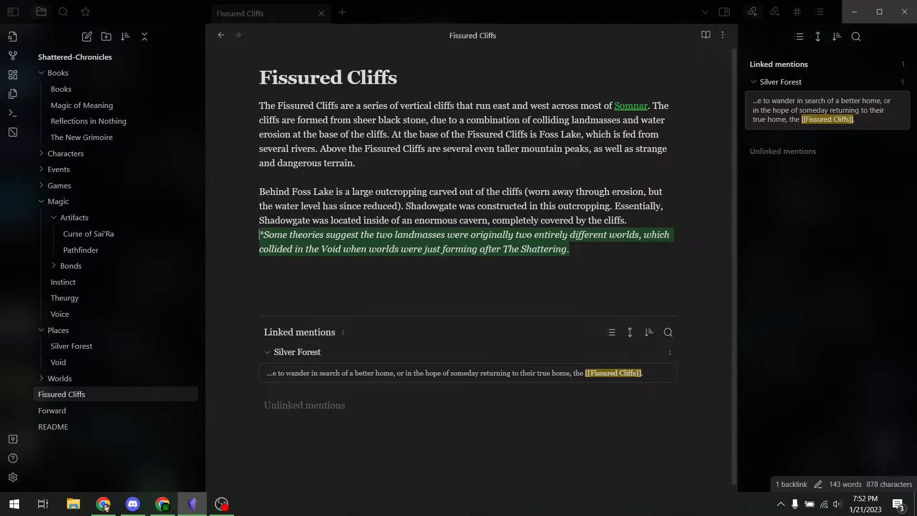
key(ctrl+x)
click(391, 134)
key(ctrl+v)
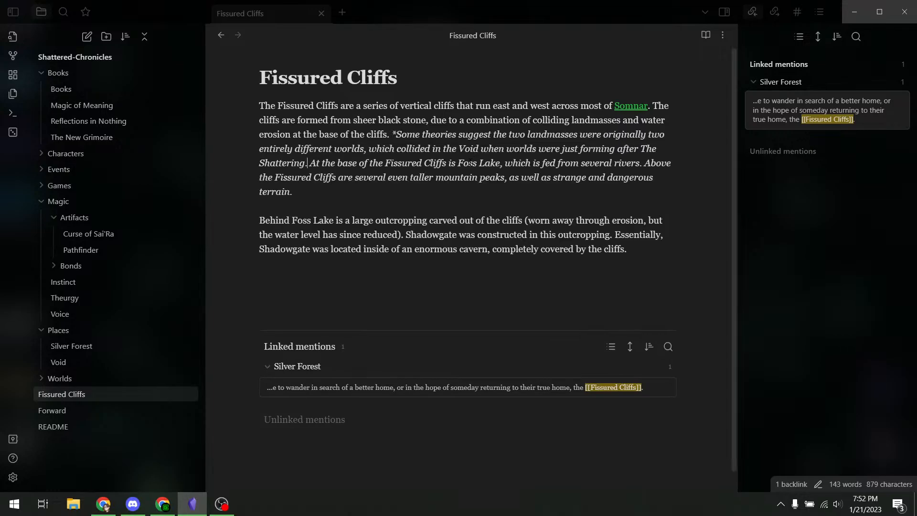
drag(310, 164, 392, 138)
key(ctrl+i)
key(ctrl+i)
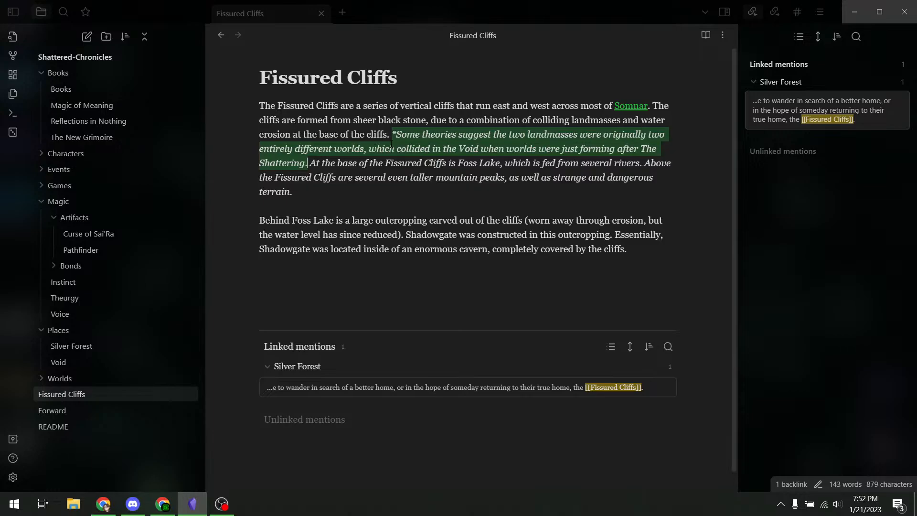
click(433, 163)
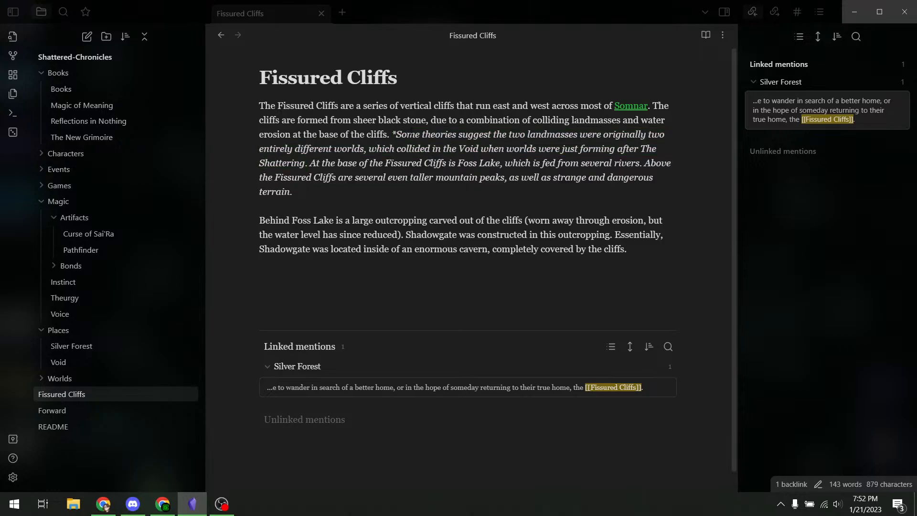
key(BackSpace)
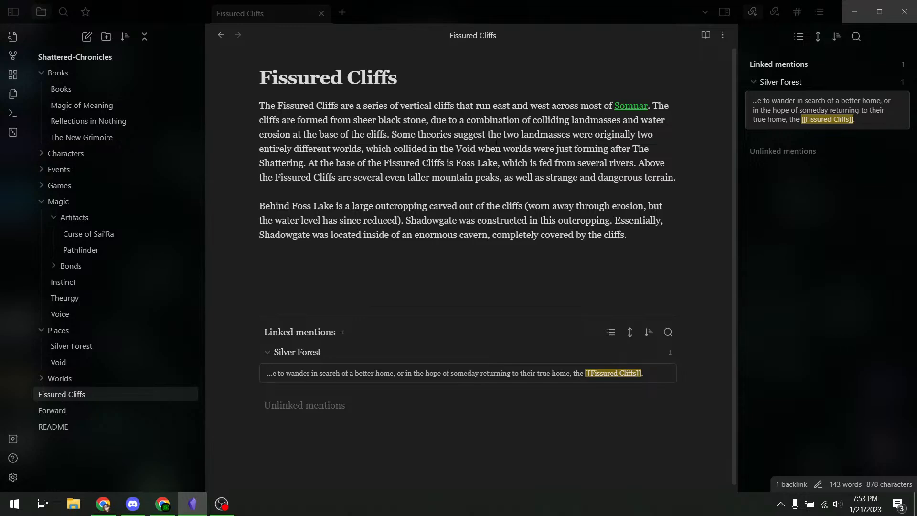
- Wrap worlds, Void and Shattering in [[ ]] wiki links, undoing the extra bracket on Shattering
double_click(340, 149)
text([[Wo)
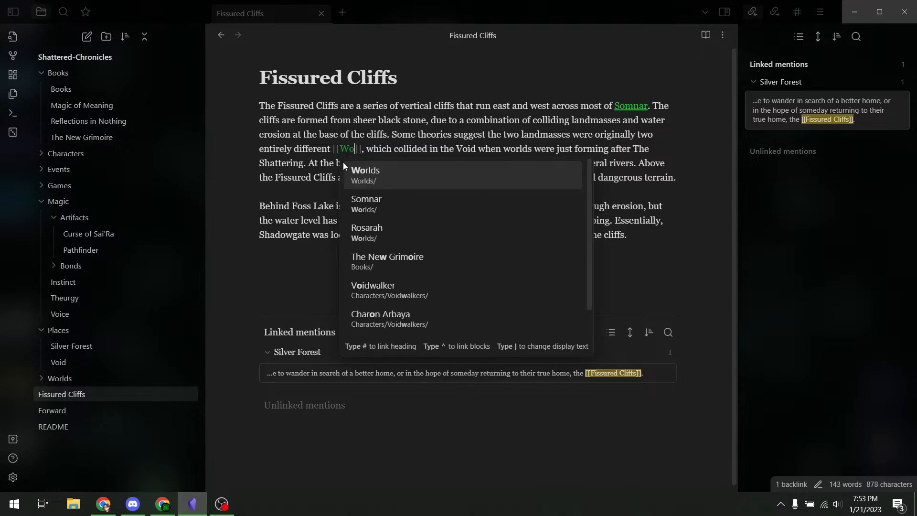
key(Return)
double_click(483, 151)
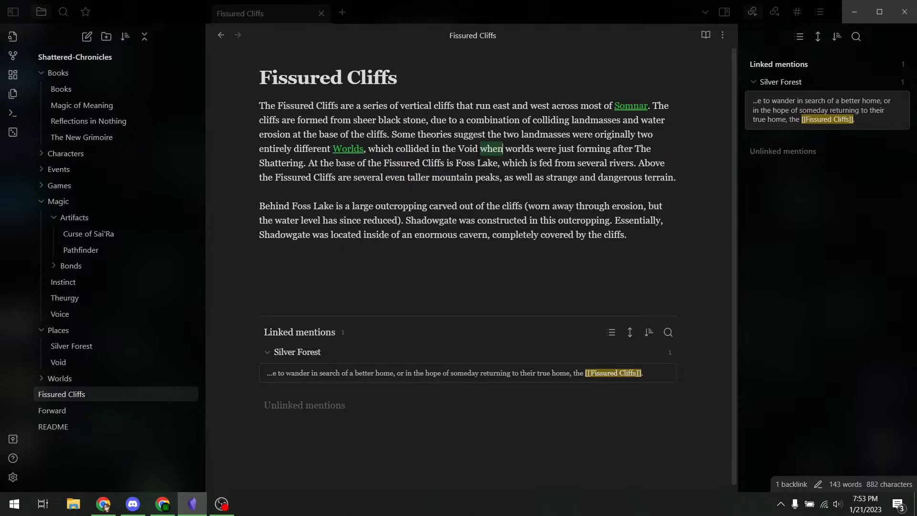
double_click(468, 149)
text([[)
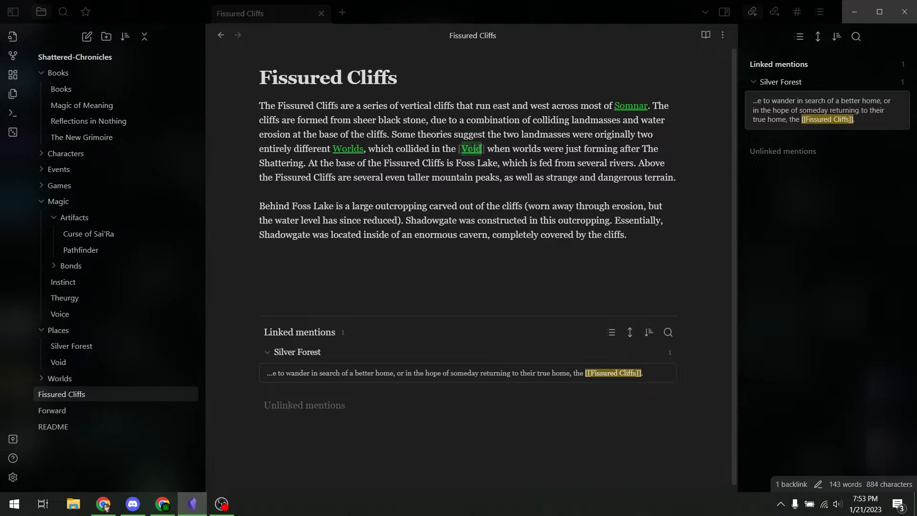
key(Return)
double_click(282, 163)
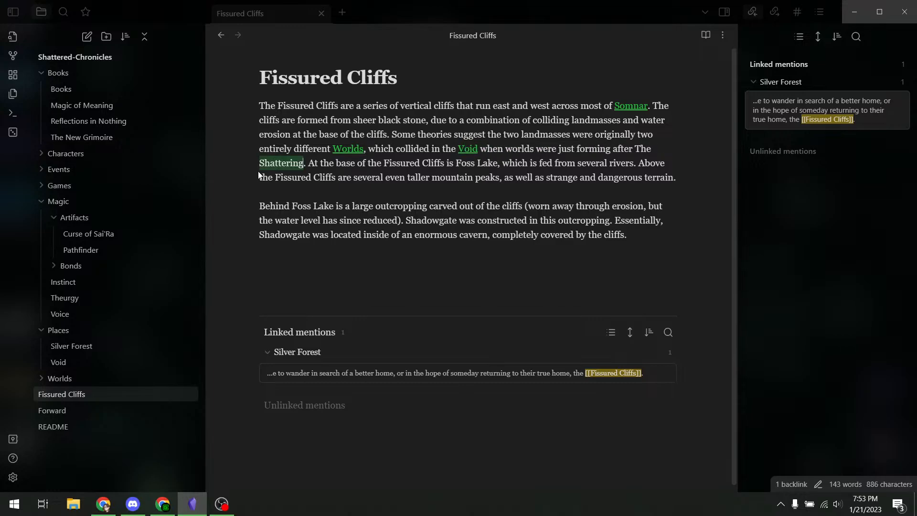
text([[[)
key(ctrl+z)
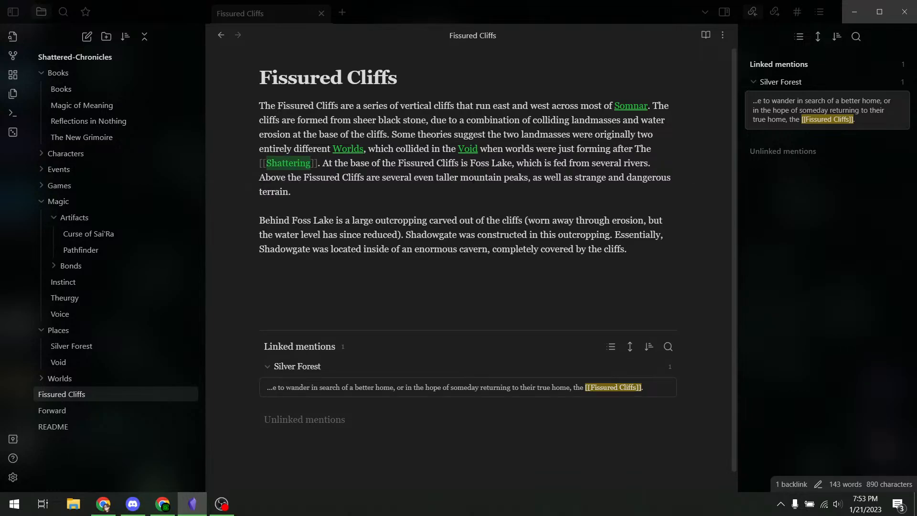
click(336, 190)
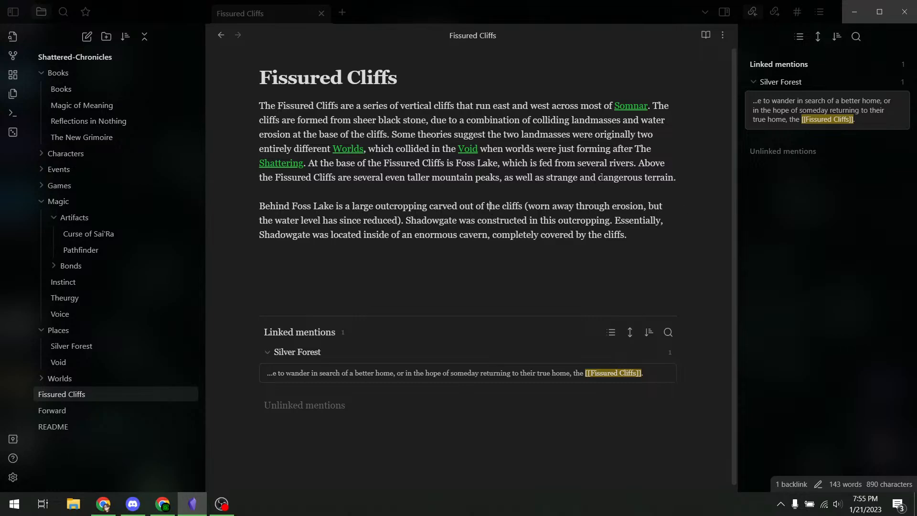
- Cut ' and dangerous' and replace 'strange' with 'dangerous' so the sentence ends 'as well as dangerous terrain.'
drag(642, 178, 579, 179)
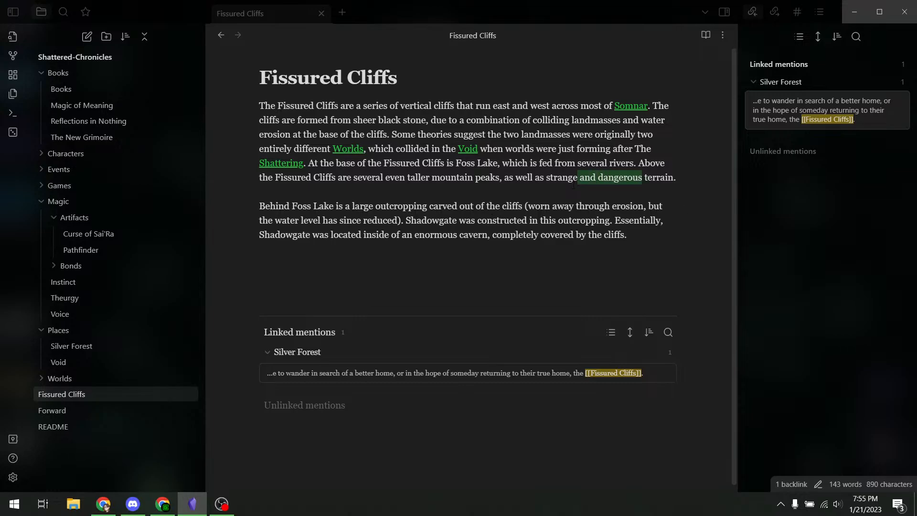
key(BackSpace)
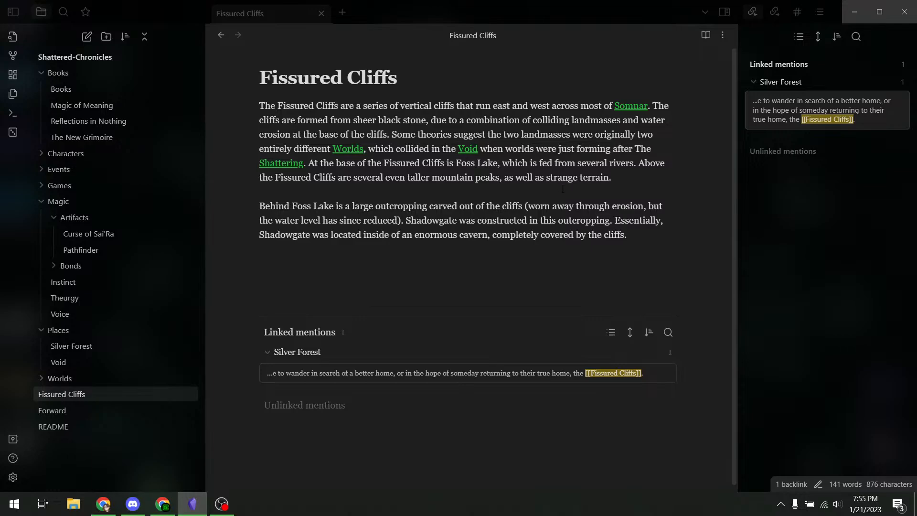
double_click(559, 179)
text(dangerous)
click(162, 504)
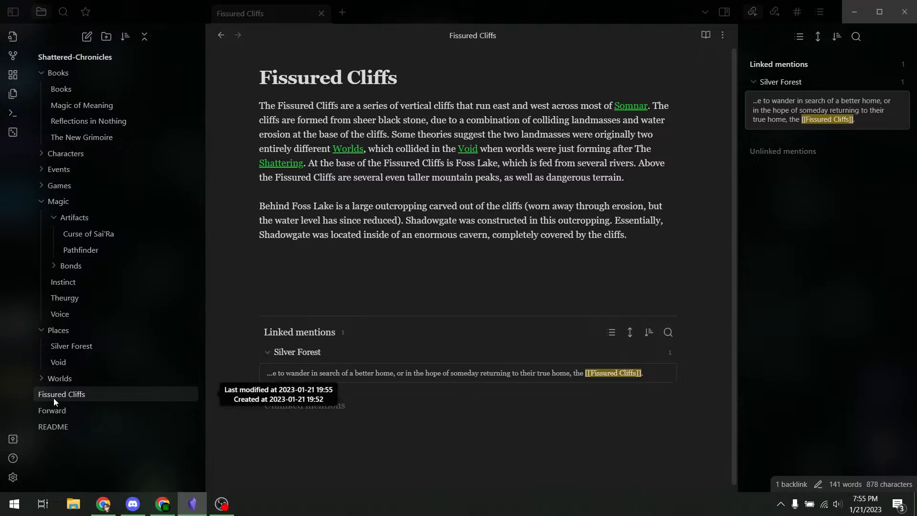
- Move the Fissured Cliffs note into the Places folder
drag(56, 400, 70, 333)
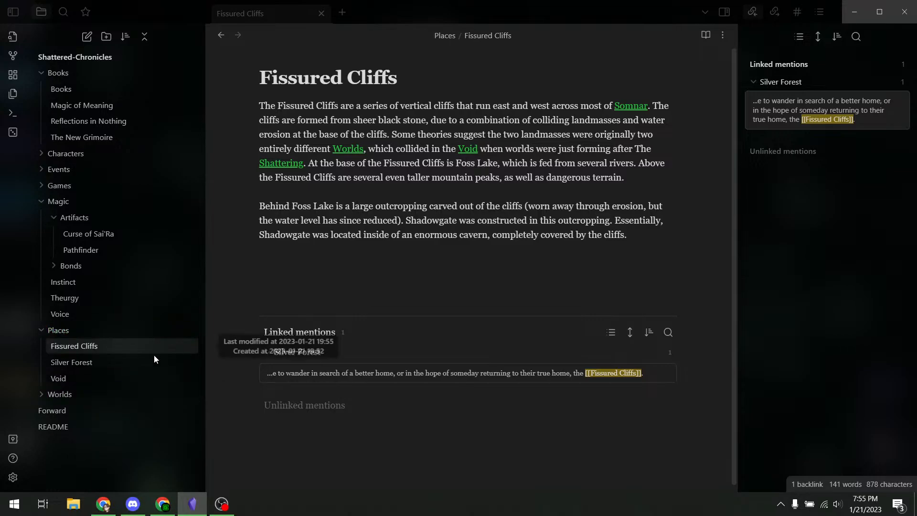
click(40, 392)
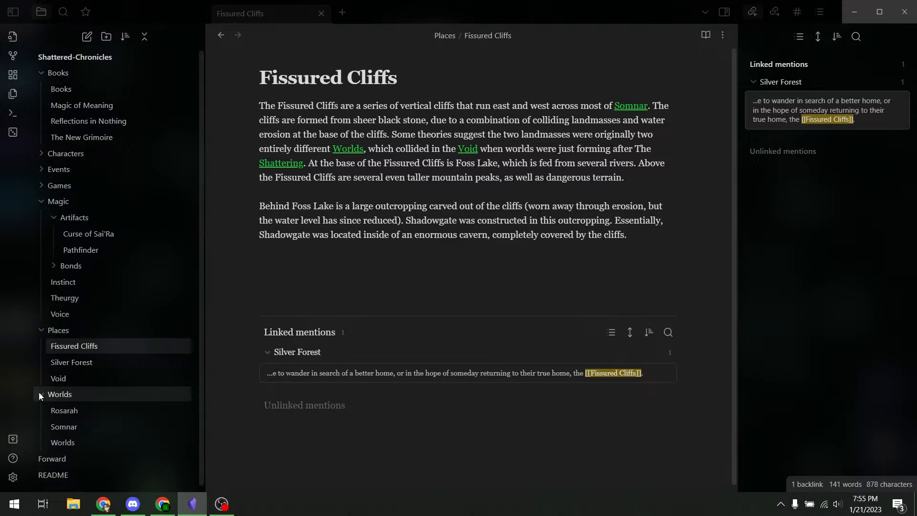
click(39, 391)
click(69, 335)
click(69, 336)
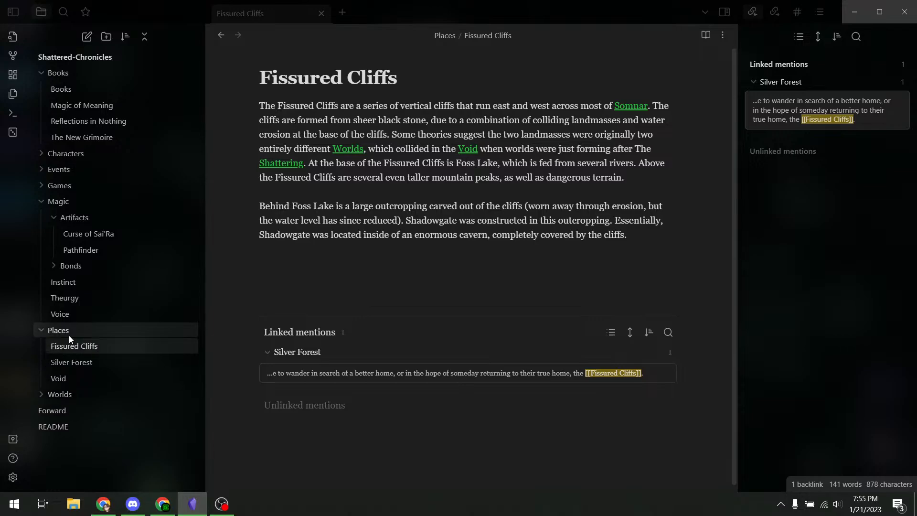
right_click(73, 344)
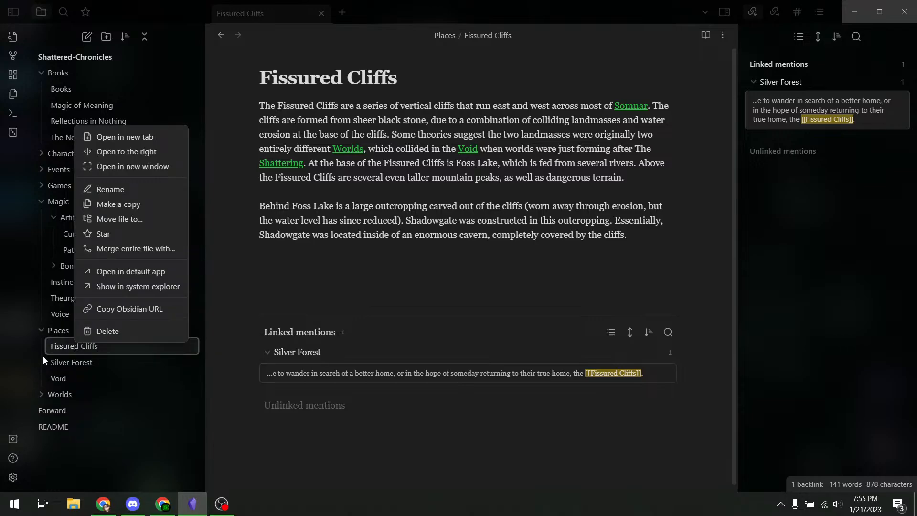
click(59, 363)
click(72, 350)
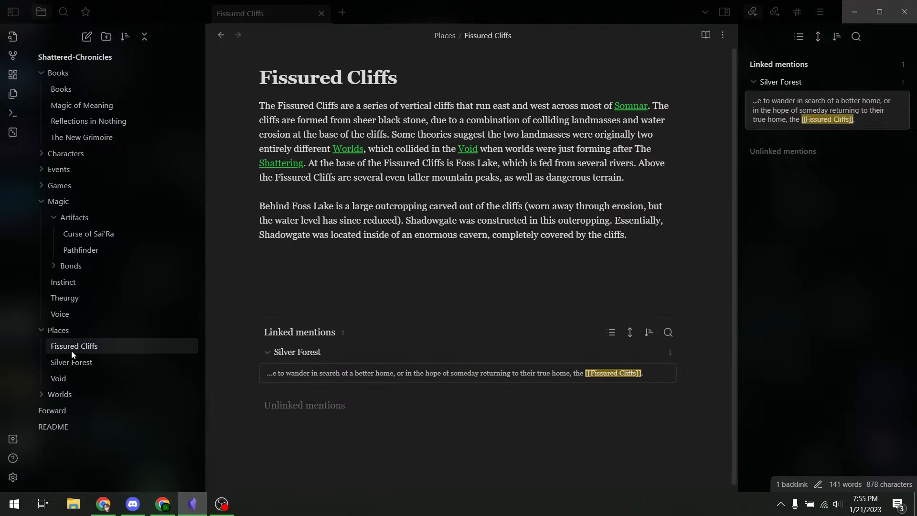
- Create a Somnar folder inside Places and file Silver Forest there alongside Fissured Cliffs
click(102, 42)
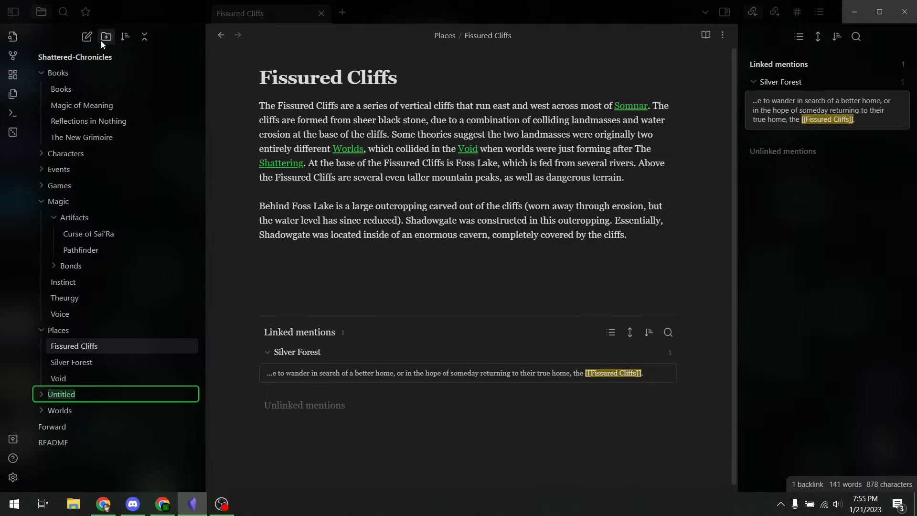
text(Somnar)
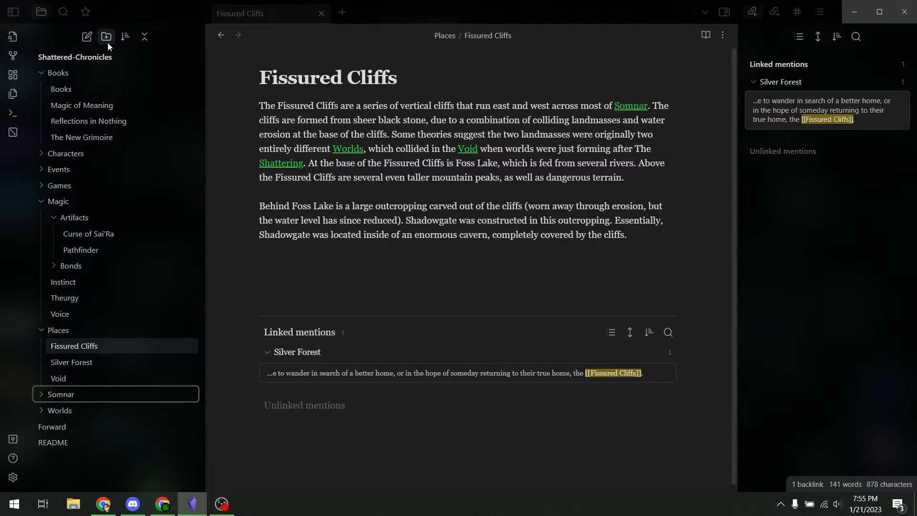
drag(58, 394, 77, 353)
click(56, 345)
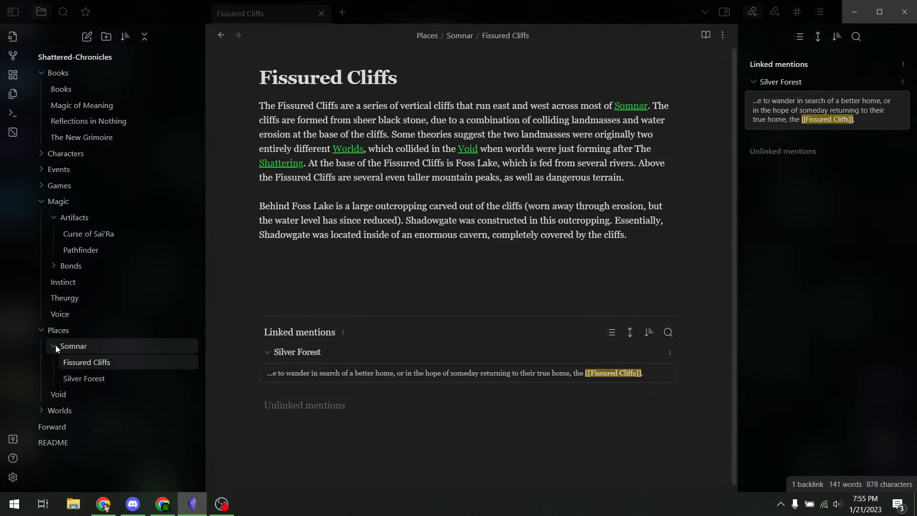
click(55, 345)
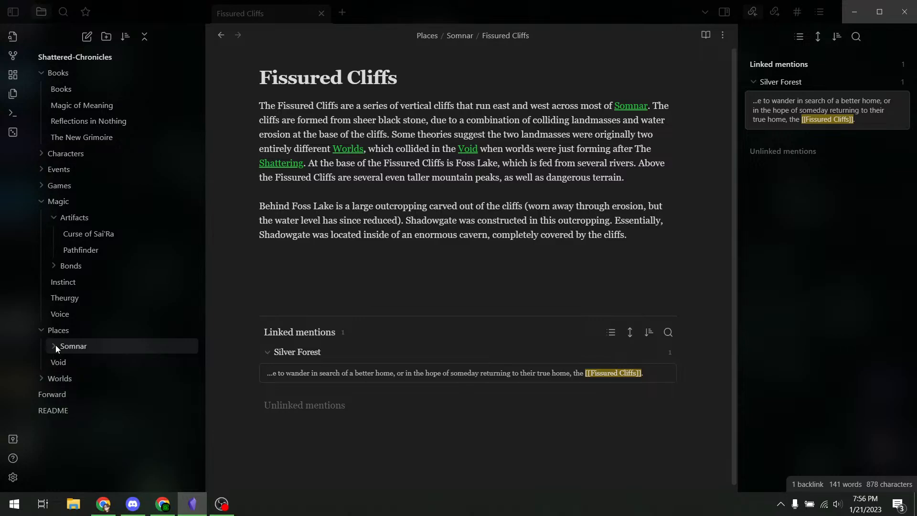
click(55, 345)
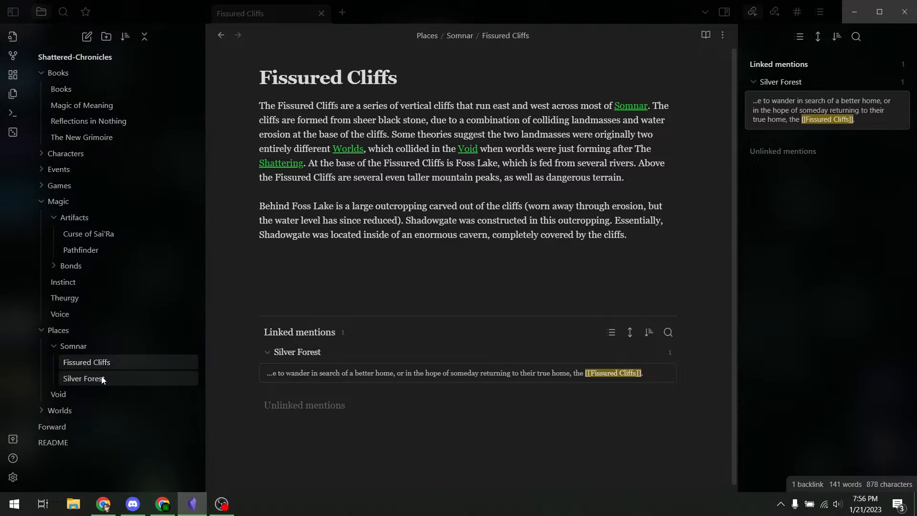
click(84, 378)
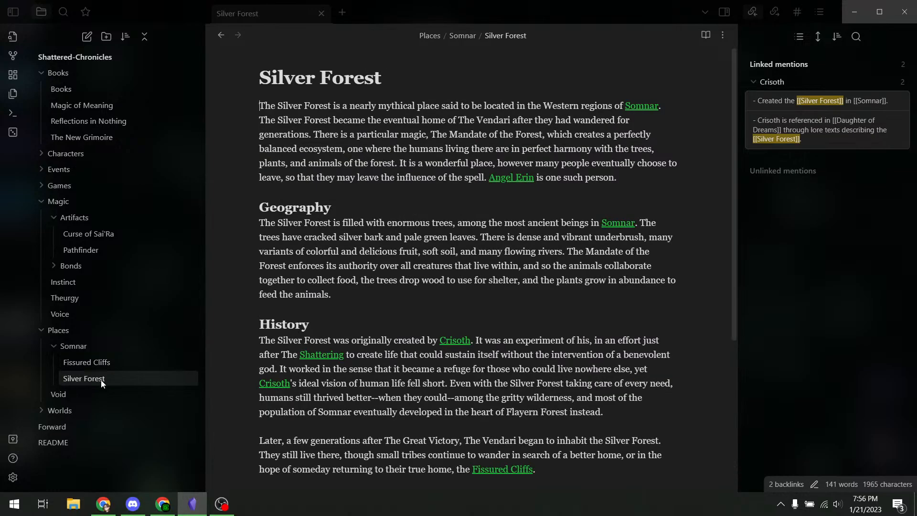
click(102, 365)
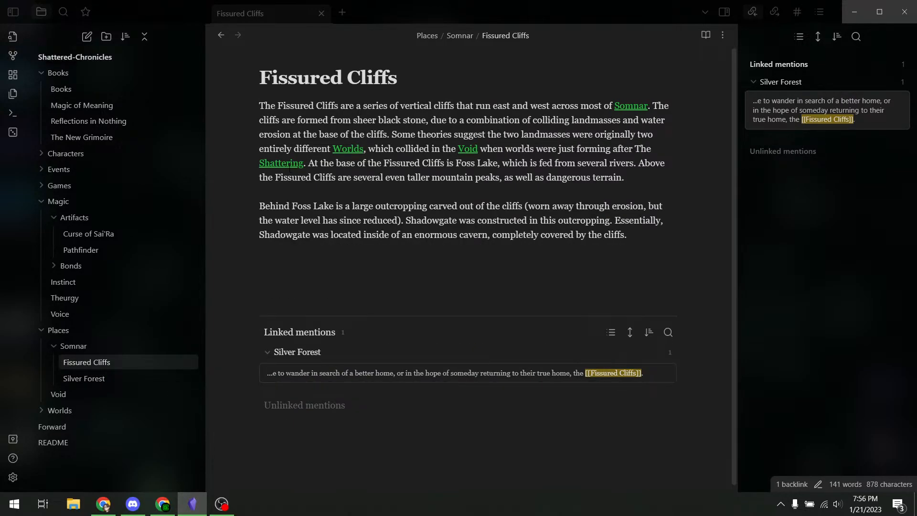
click(13, 56)
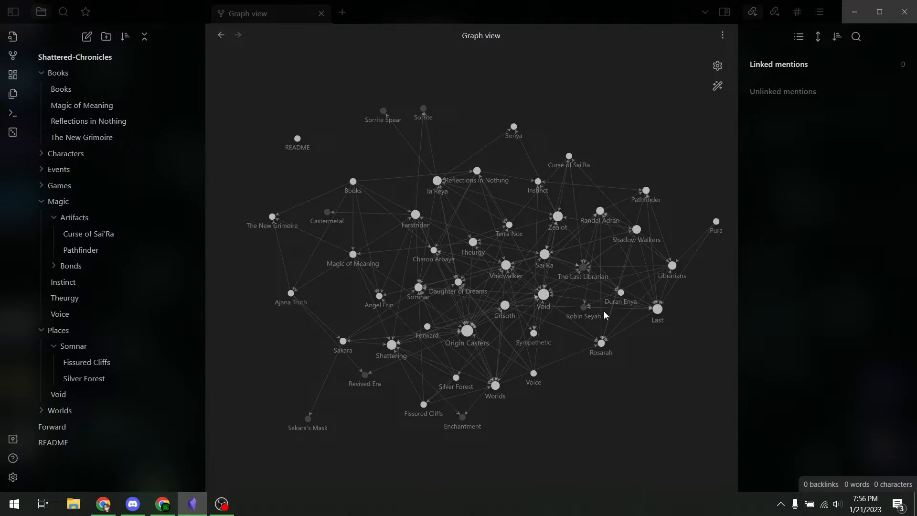
drag(419, 287, 341, 102)
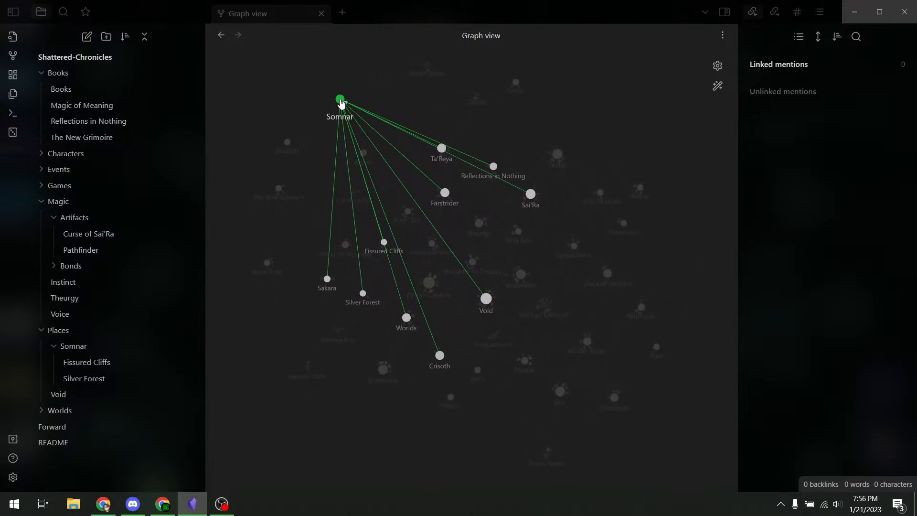
click(218, 36)
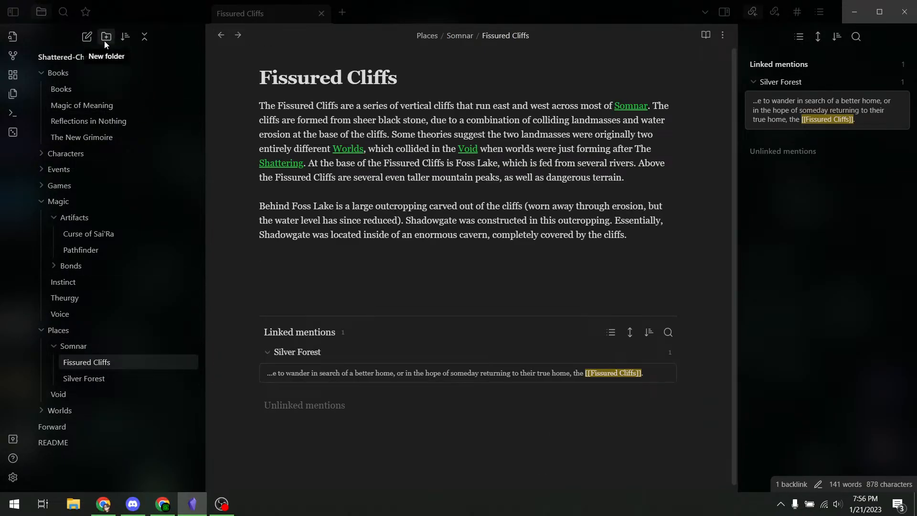
- Create a 'Riversend' note, paste its rivers-and-mythology description, and move it into Places/Somnar
click(87, 38)
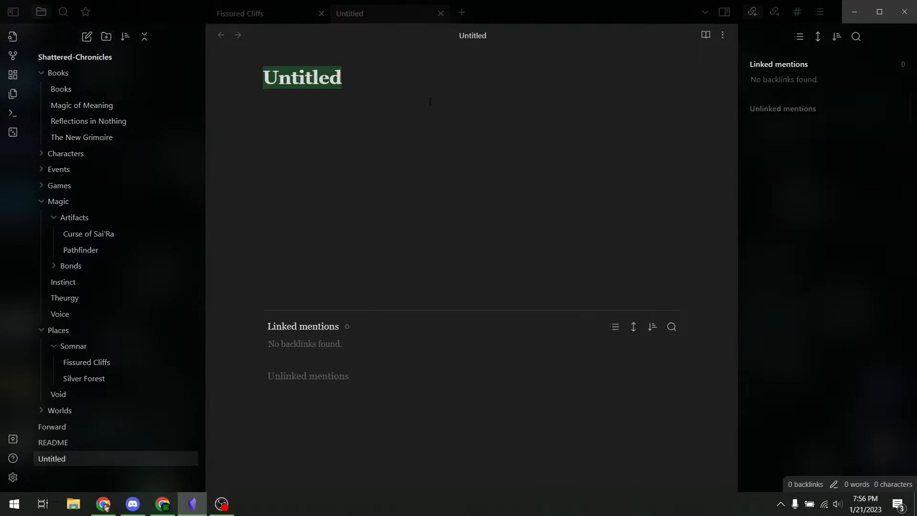
text(Riversend)
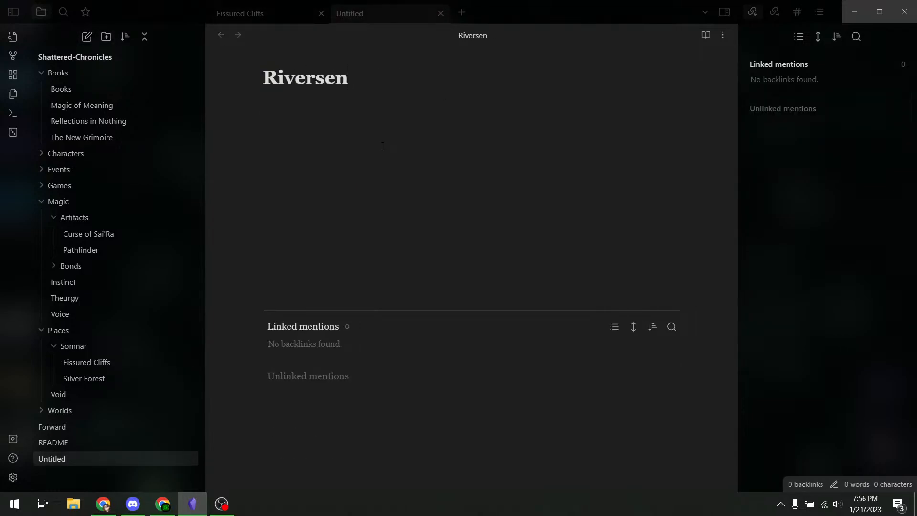
key(Return)
text(Riversend is the source of several rivers that flow into Foss Lake. The center of Riversend is a peaked mountain spring that contains many waterfalls and streams. The water flows together forming several major rivers. The source of Riversend itself is likely magical in nature. Therin which flows east, then north into Foss Lake. Skye which flows north, then east into Foss Lake. Shimizu which flows east, then north into Therin. Mythology: Riversend is a popular source of rumors and tall tales. It is often considered the birthplace of all life, home of Ta'Reya, or the origin of magic. It is believed that the water flows up from great underground caverns, even underground cities. In nearly all stories, Riversend contains great treasure. However, no explorer has managed to climb the cliffs of Riversend to reach the top, much less enter any underground cavern and return to tell the tale.)
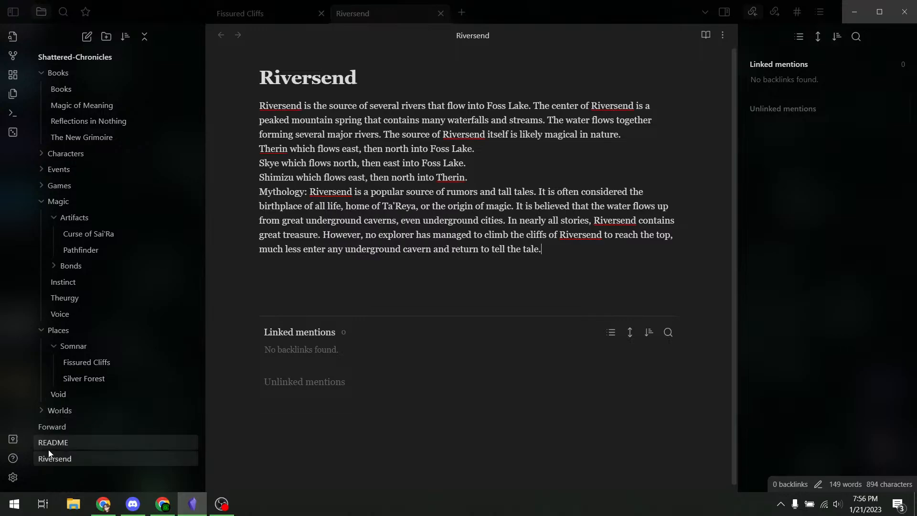
drag(54, 459, 86, 382)
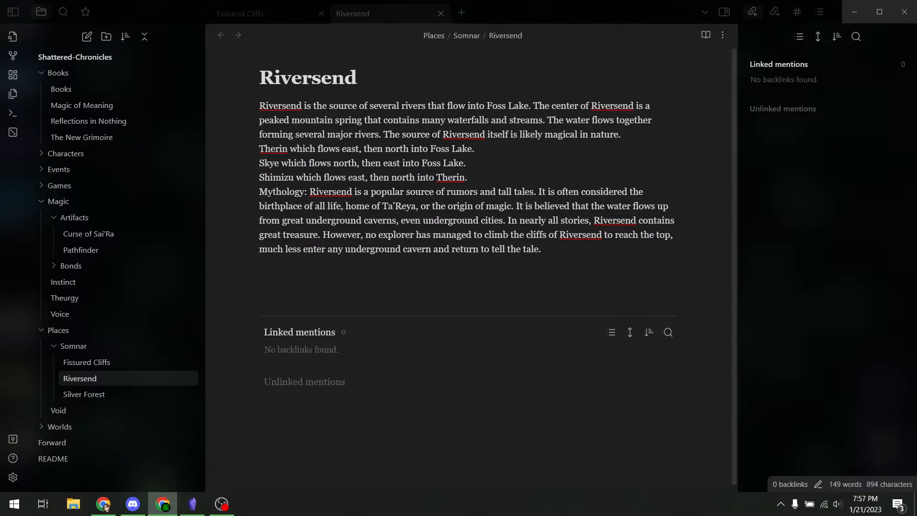
click(525, 153)
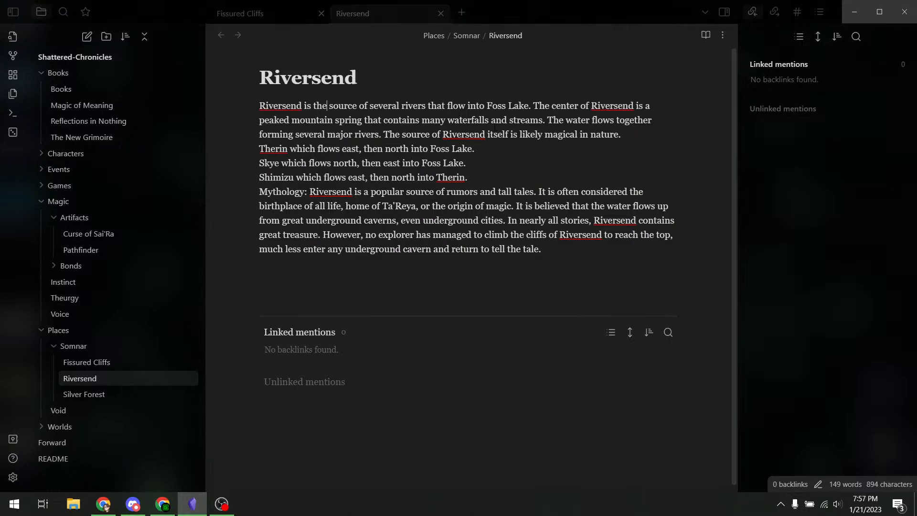
key(alt+Tab)
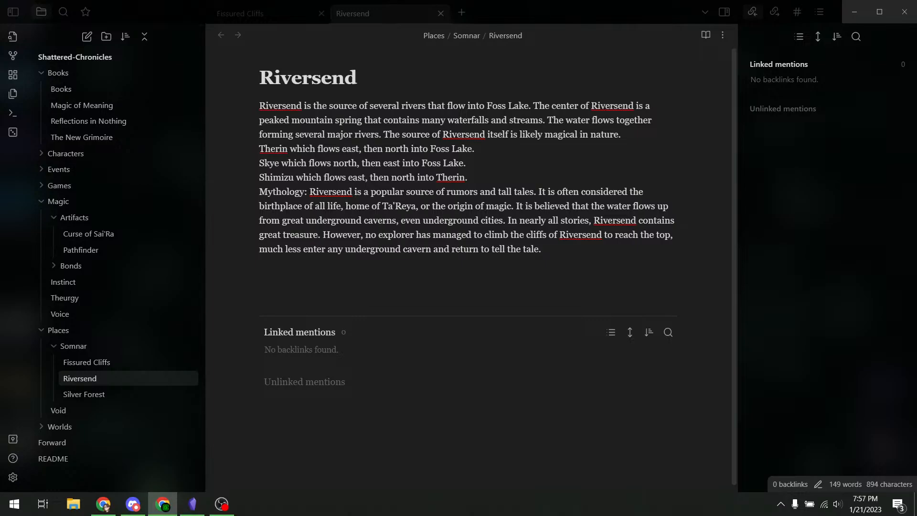
- Maximise the Edge Chronicles Maps window, open The Edge map and pan across the Edgeworld
drag(510, 515, 510, 0)
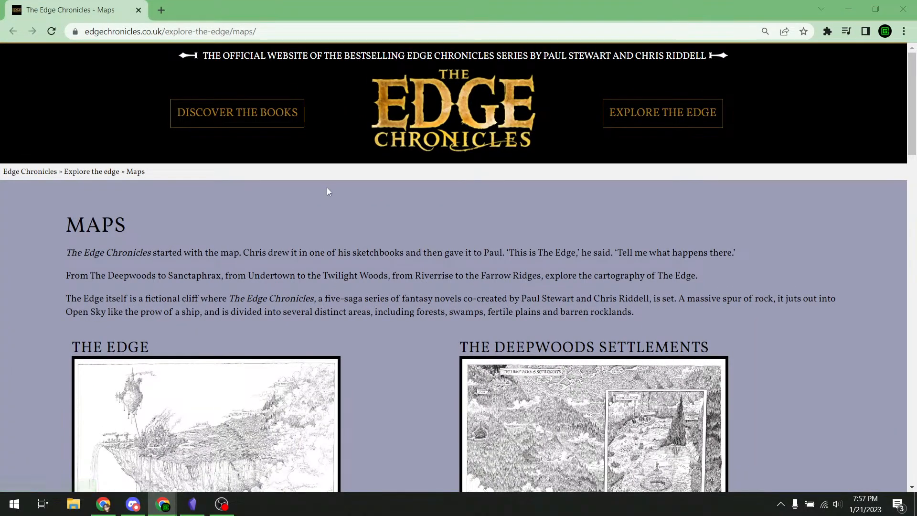
scroll(327, 187, down, 3)
click(216, 264)
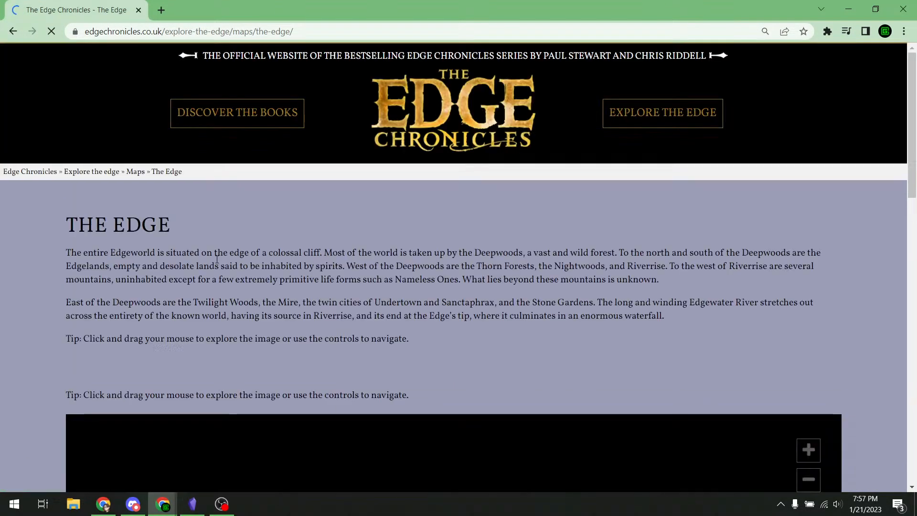
scroll(508, 242, down, 6)
drag(615, 215, 520, 114)
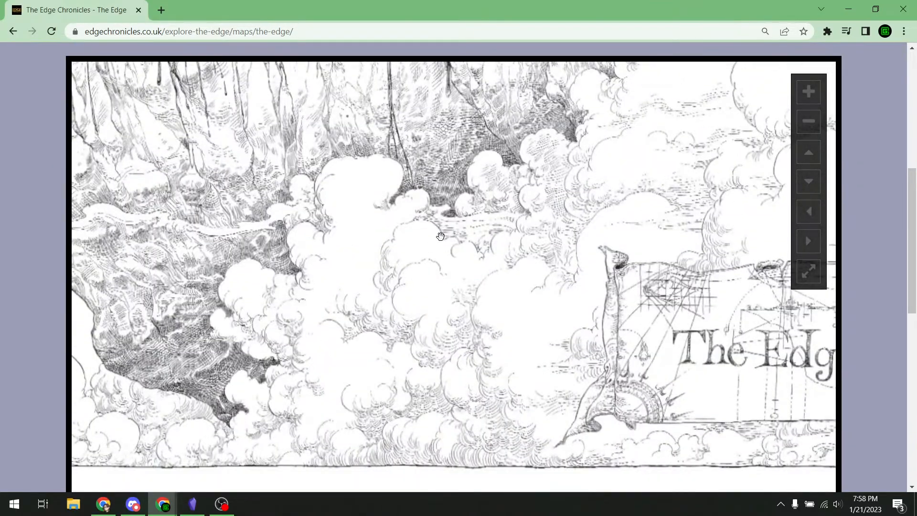
drag(444, 229, 593, 411)
scroll(494, 286, down, 5)
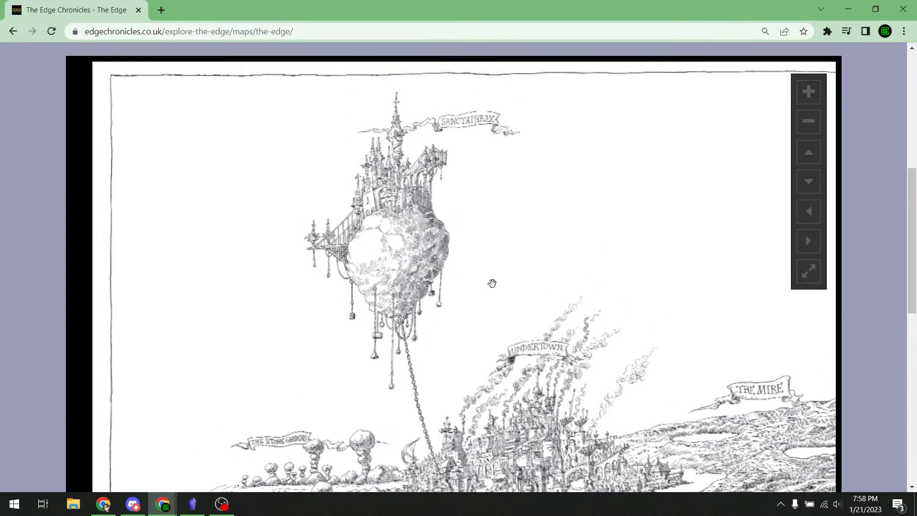
drag(583, 323, 526, 246)
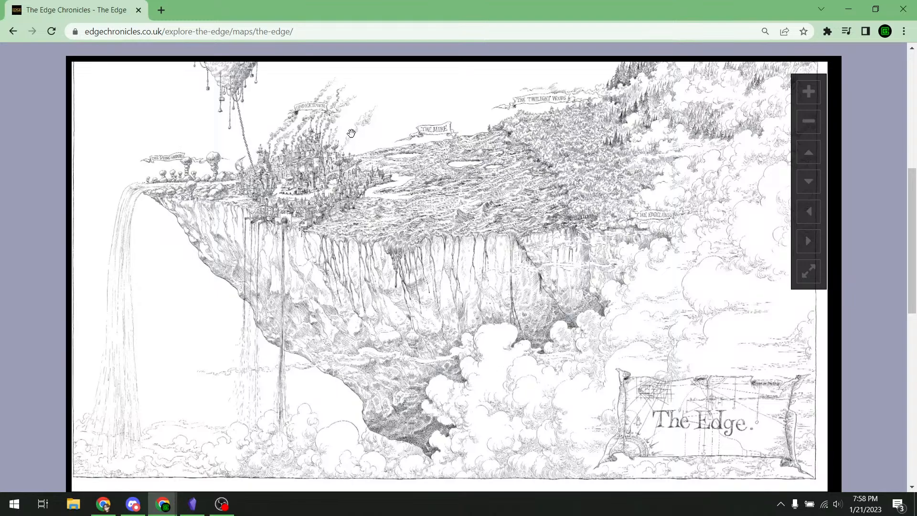
- Pan and zoom around Sanctaphrax, the Deep Woods, Undertown, The Mire and the Twilight Woods
drag(660, 77, 618, 184)
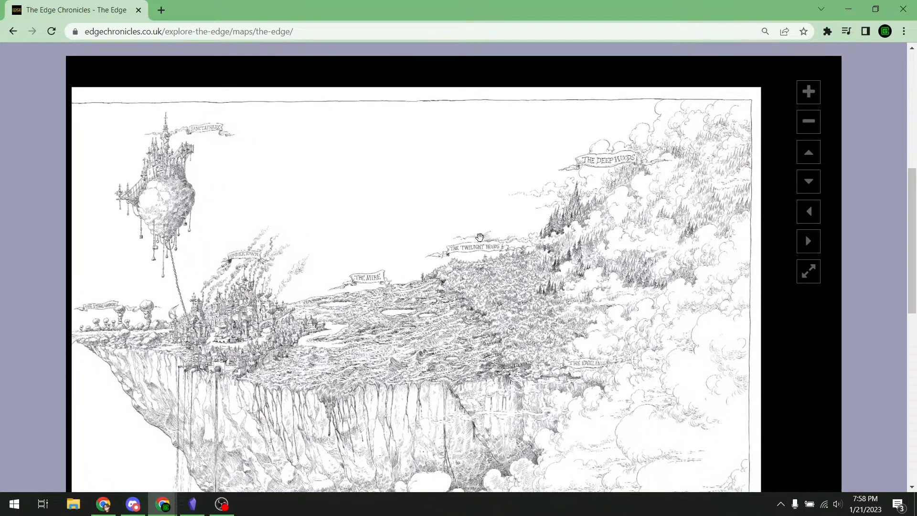
drag(312, 336, 331, 295)
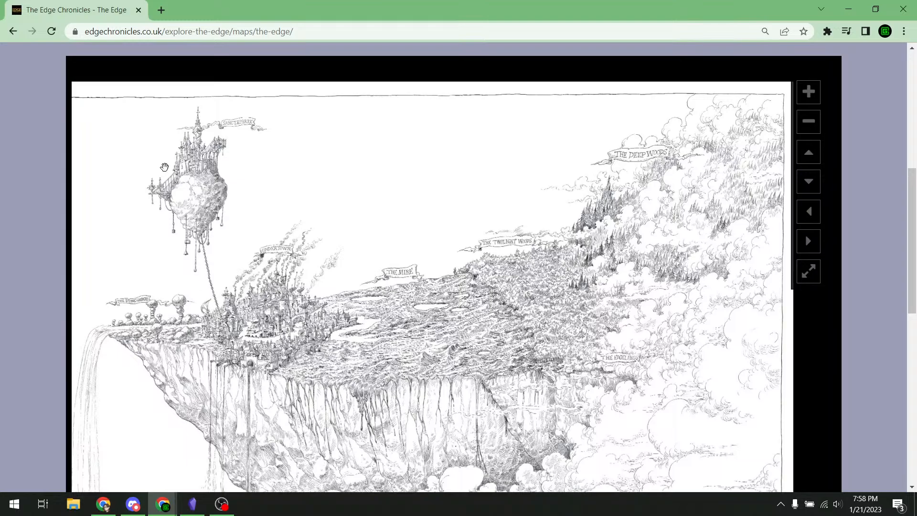
drag(179, 218, 287, 343)
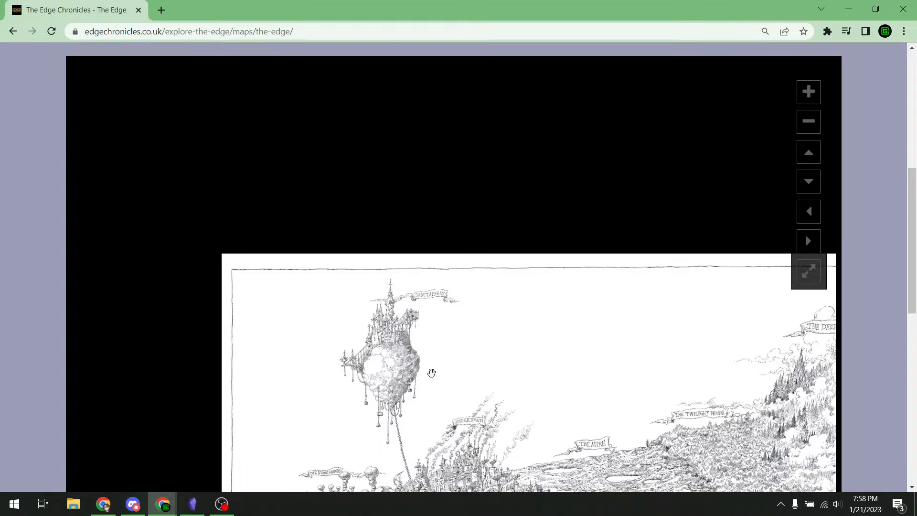
drag(467, 407, 427, 258)
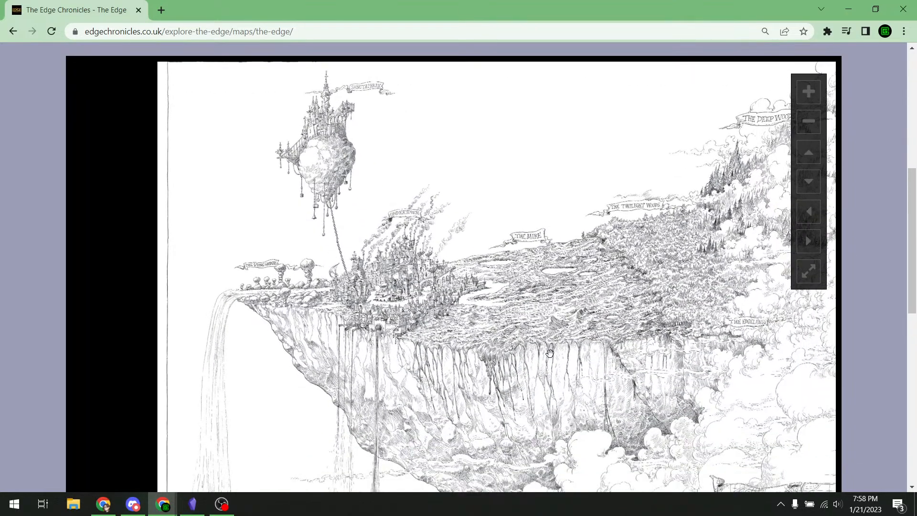
drag(612, 399, 499, 405)
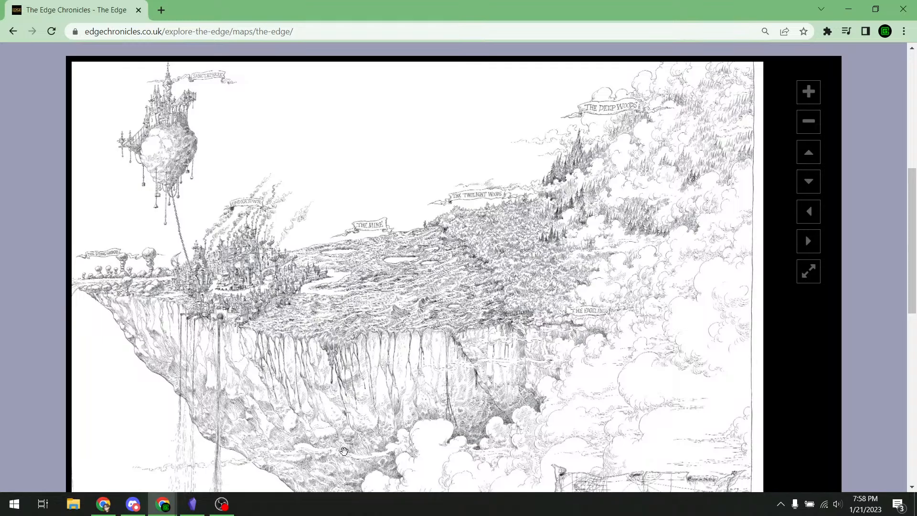
drag(344, 451, 402, 70)
drag(401, 336, 427, 228)
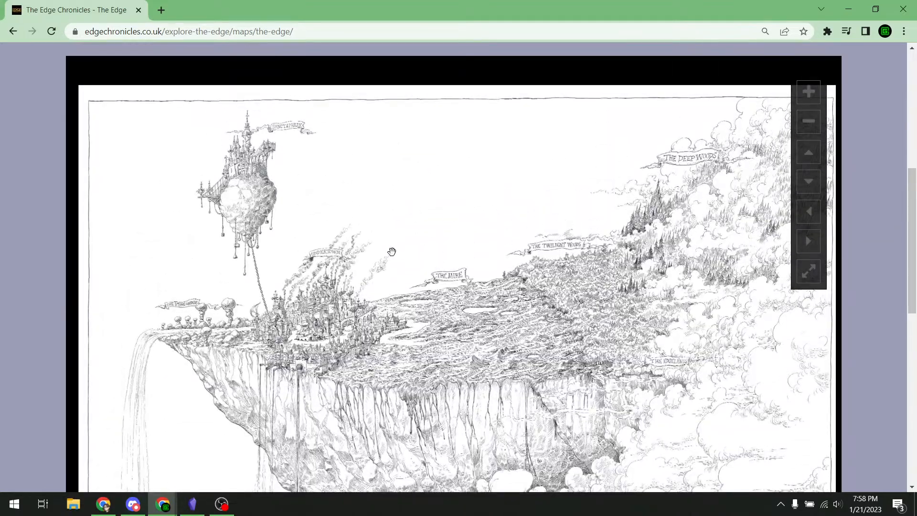
scroll(293, 377, up, 1)
scroll(293, 377, up, 2)
drag(293, 377, 544, 292)
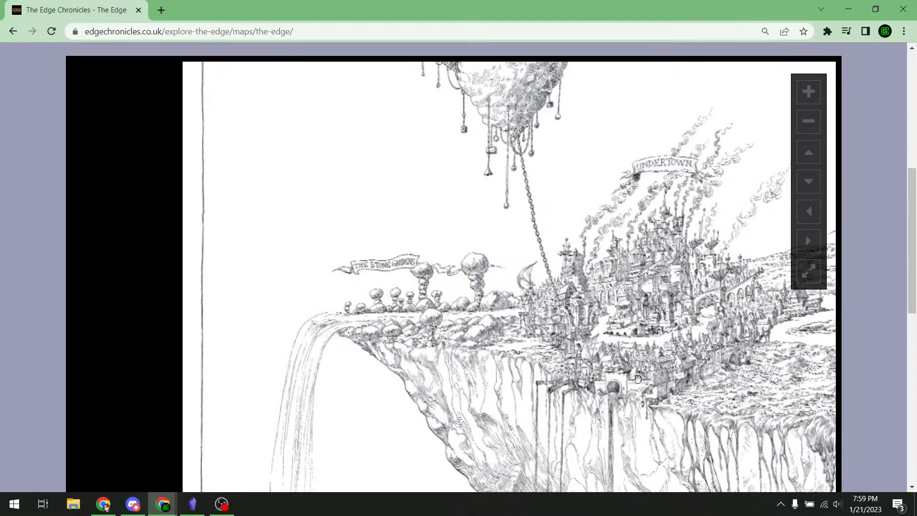
drag(753, 402, 457, 376)
drag(783, 282, 433, 397)
scroll(506, 291, down, 3)
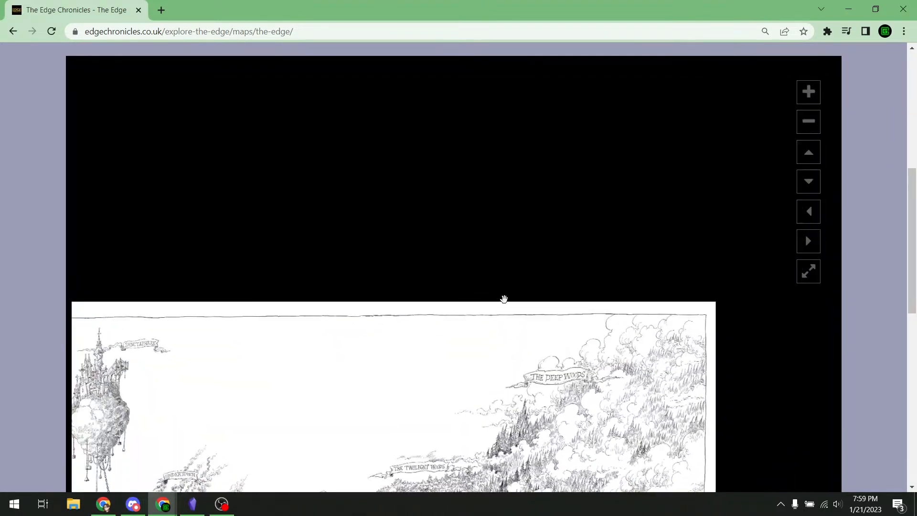
- Go back to the Maps overview and open The Edge in the Third Age of Flight map
click(13, 32)
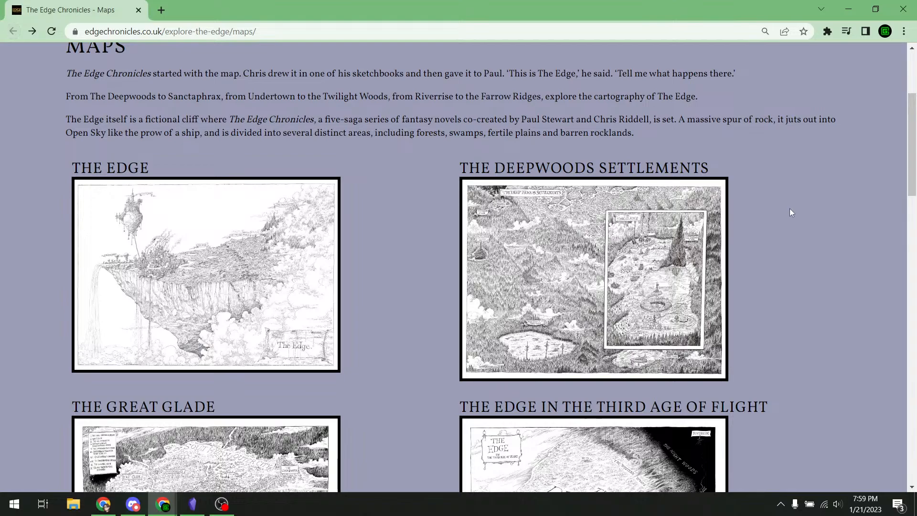
scroll(790, 209, down, 5)
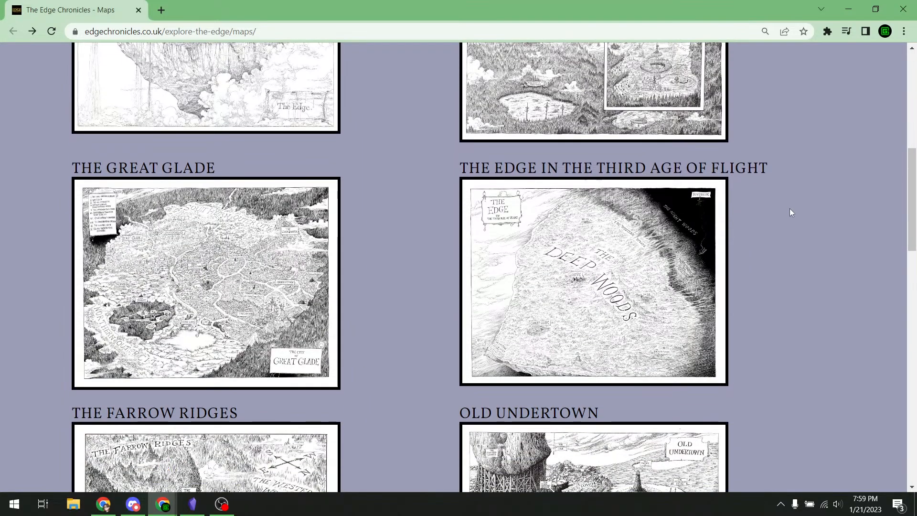
scroll(790, 209, down, 10)
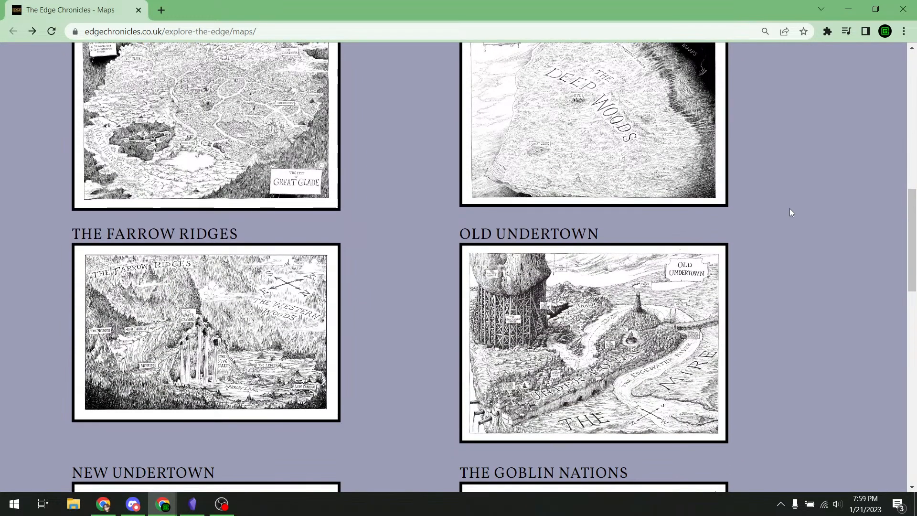
scroll(789, 209, down, 6)
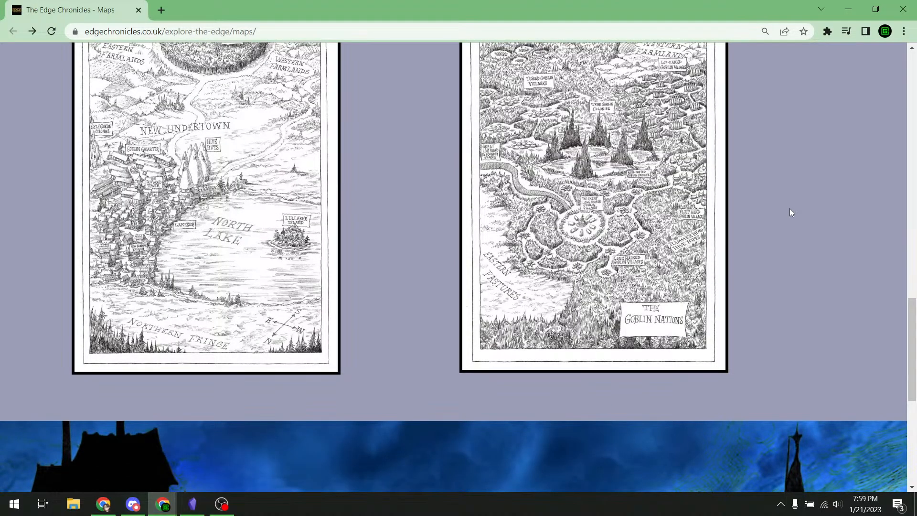
scroll(790, 209, up, 7)
scroll(790, 209, up, 14)
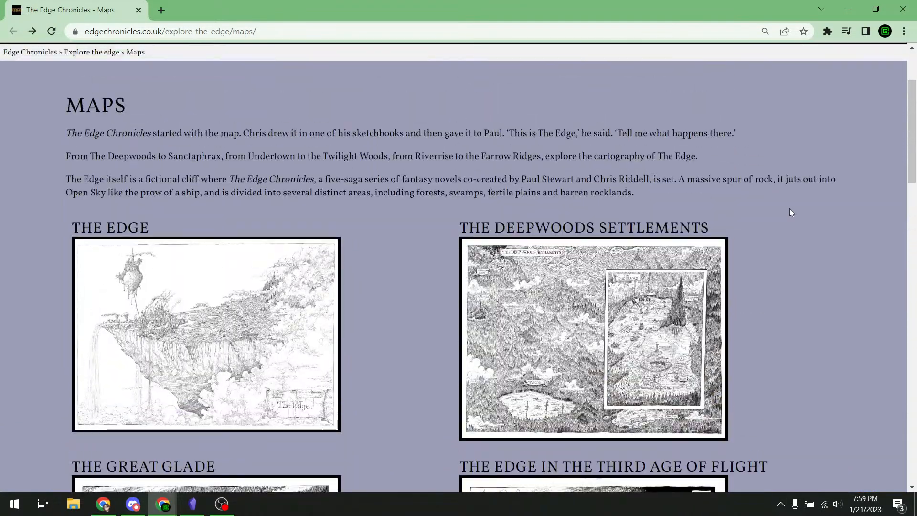
scroll(790, 209, down, 5)
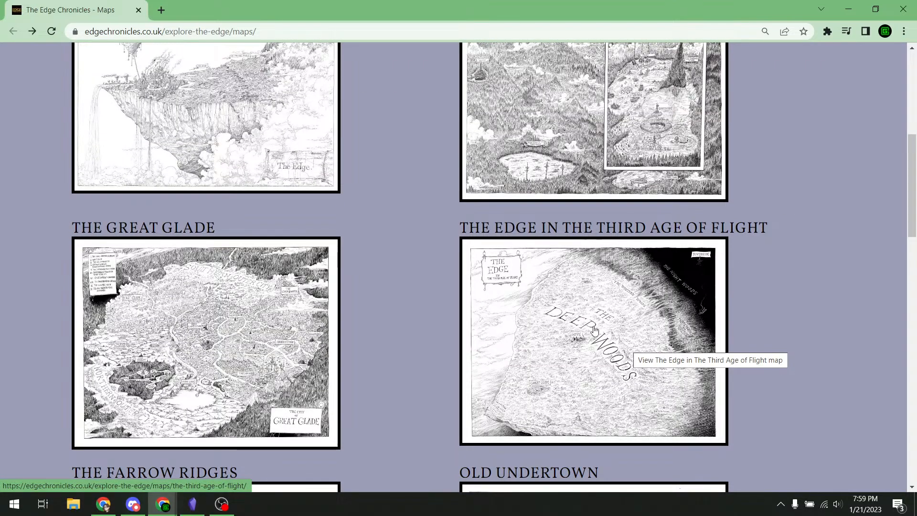
click(574, 332)
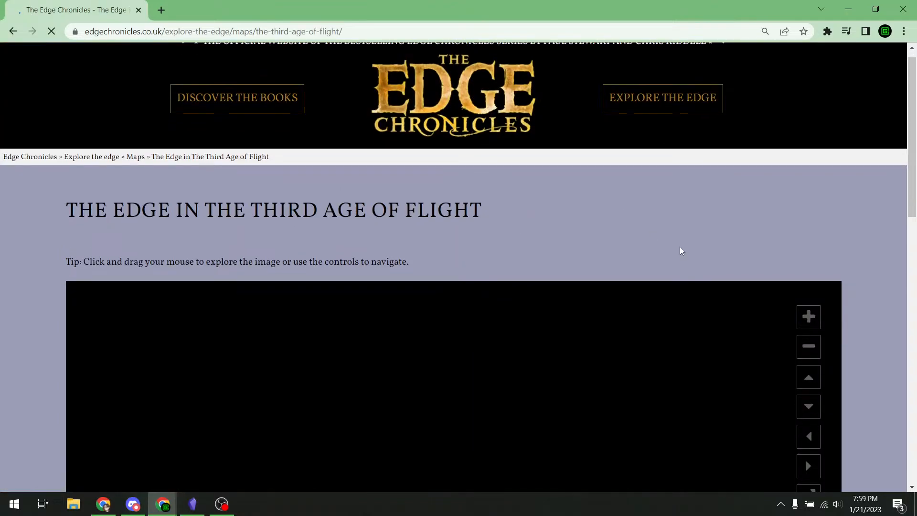
scroll(681, 247, down, 10)
scroll(449, 234, up, 2)
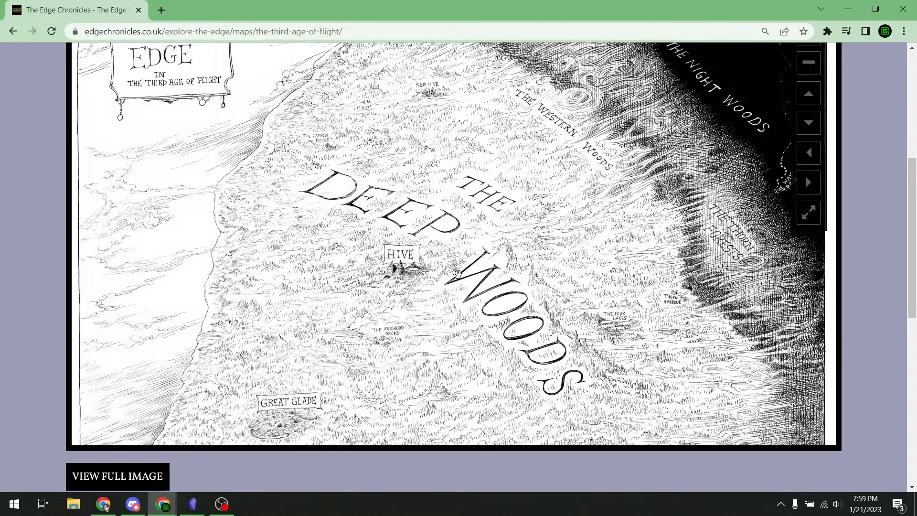
drag(457, 273, 450, 232)
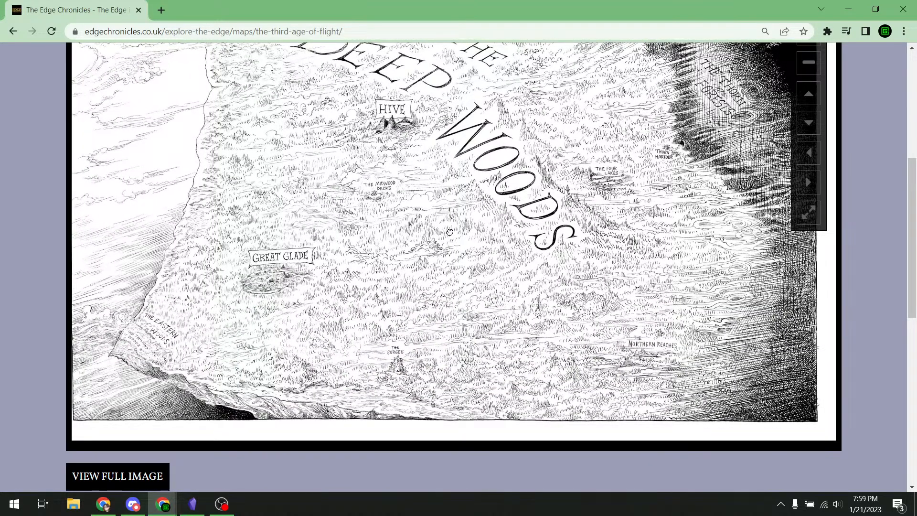
drag(450, 232, 437, 210)
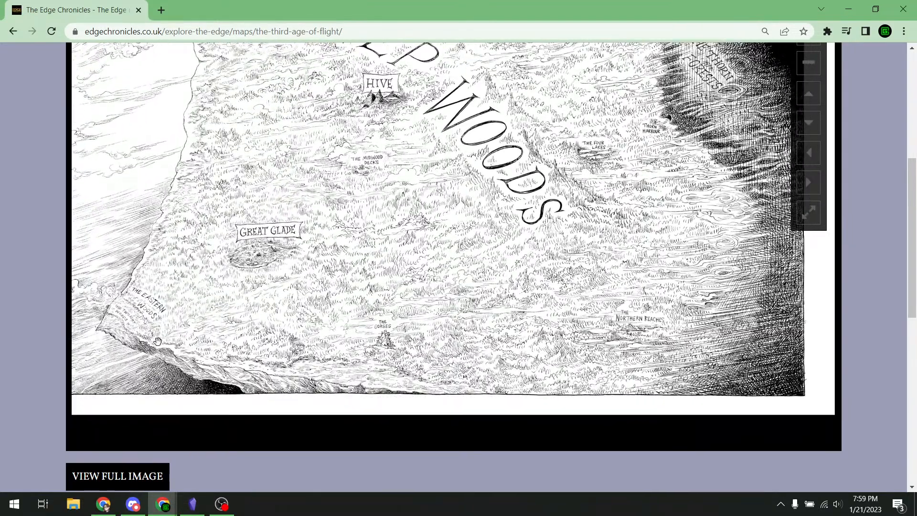
drag(160, 337, 241, 303)
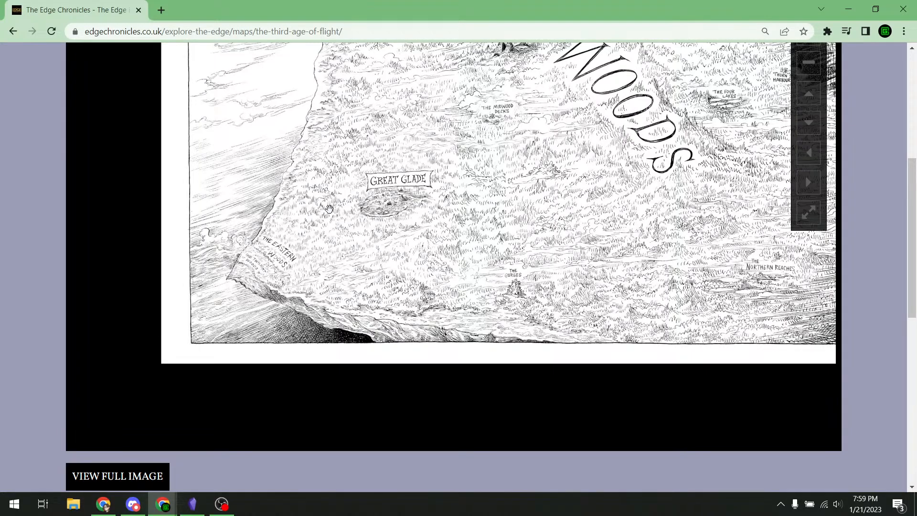
drag(514, 102, 443, 223)
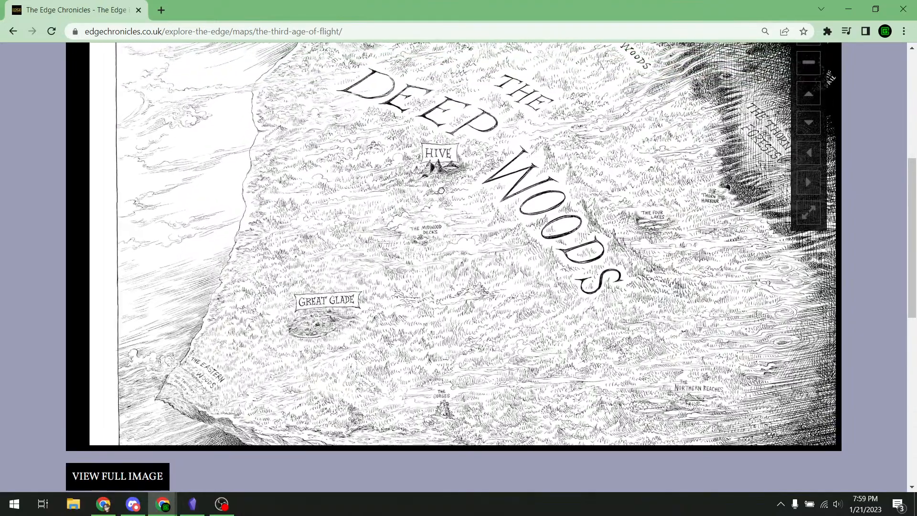
drag(480, 144, 418, 196)
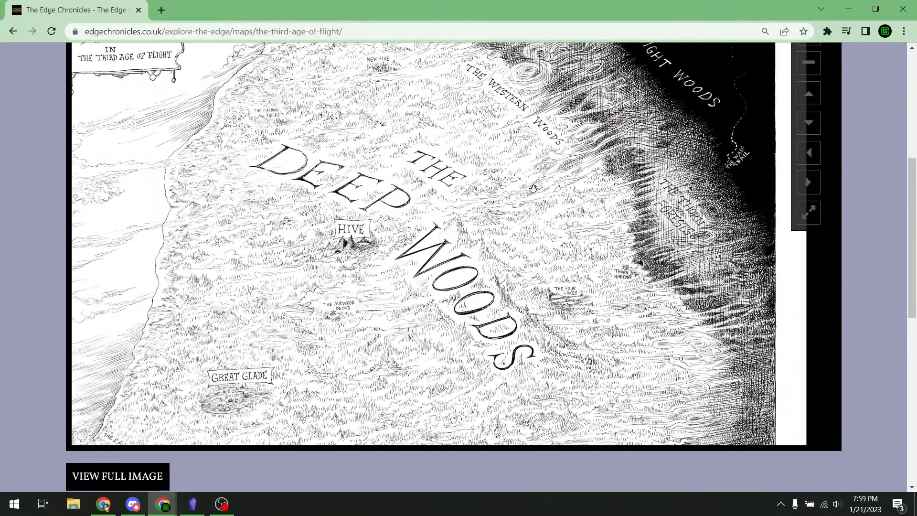
drag(535, 178, 540, 86)
drag(576, 146, 591, 157)
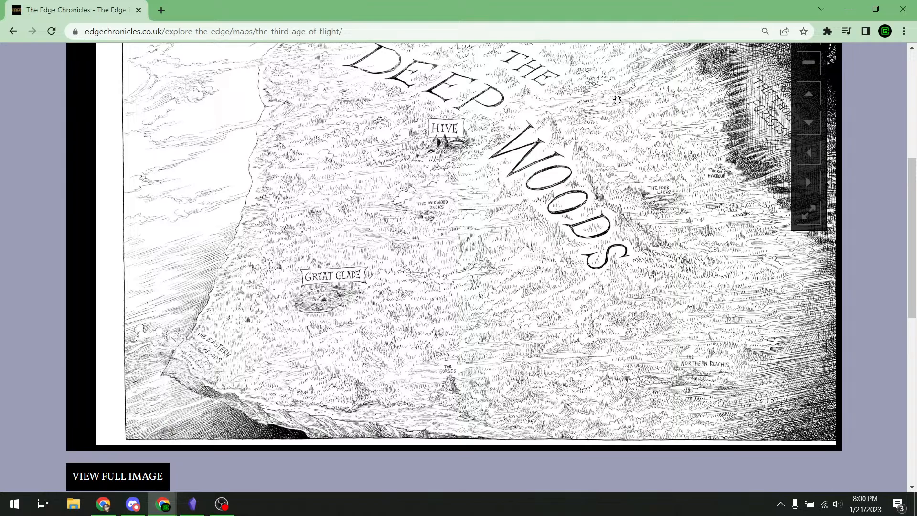
drag(663, 110, 474, 209)
scroll(561, 349, up, 4)
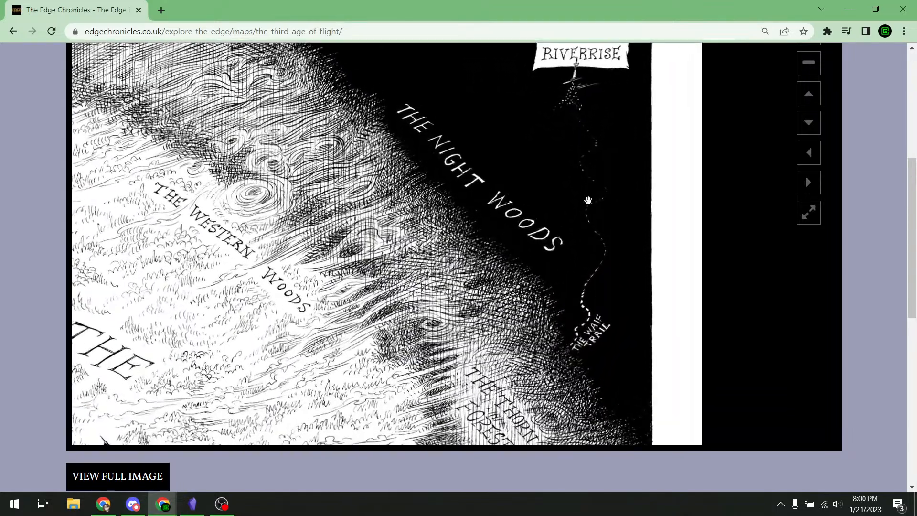
drag(588, 201, 548, 252)
scroll(547, 251, up, 4)
drag(596, 203, 776, 188)
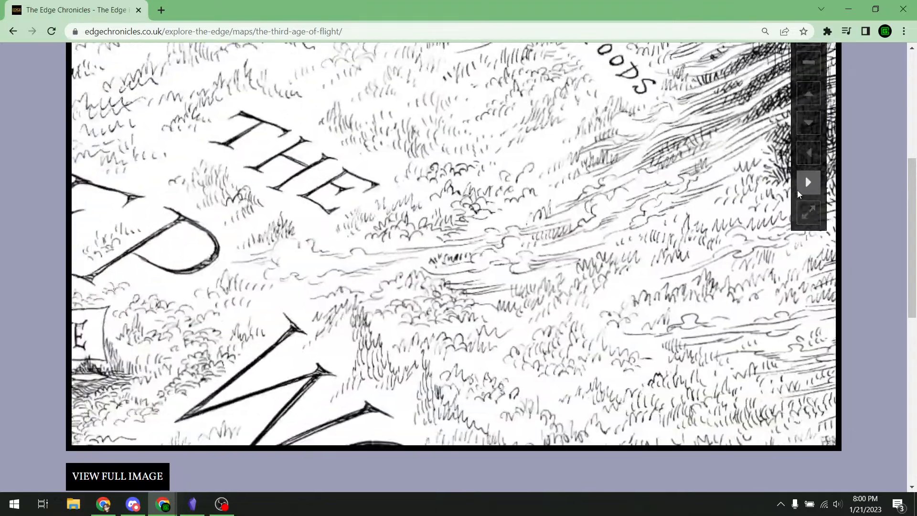
scroll(592, 211, down, 2)
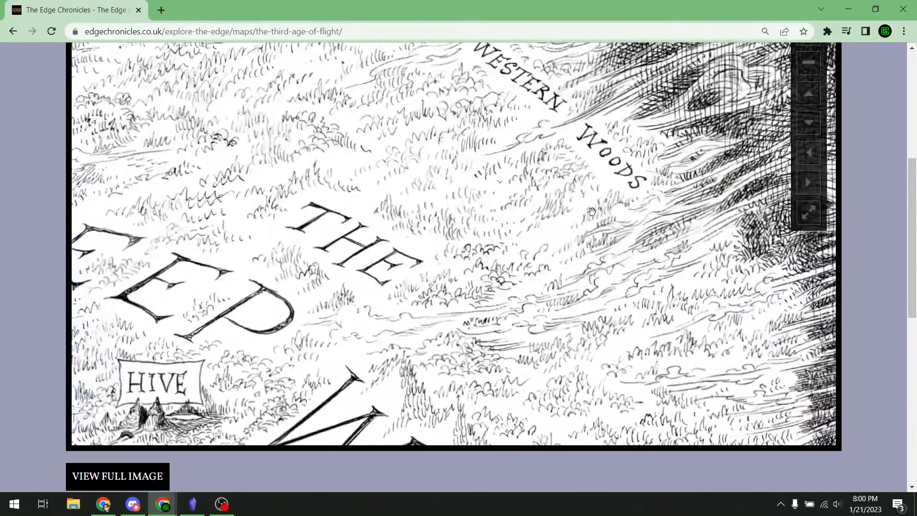
scroll(592, 212, down, 3)
drag(609, 91, 539, 82)
drag(616, 233, 555, 222)
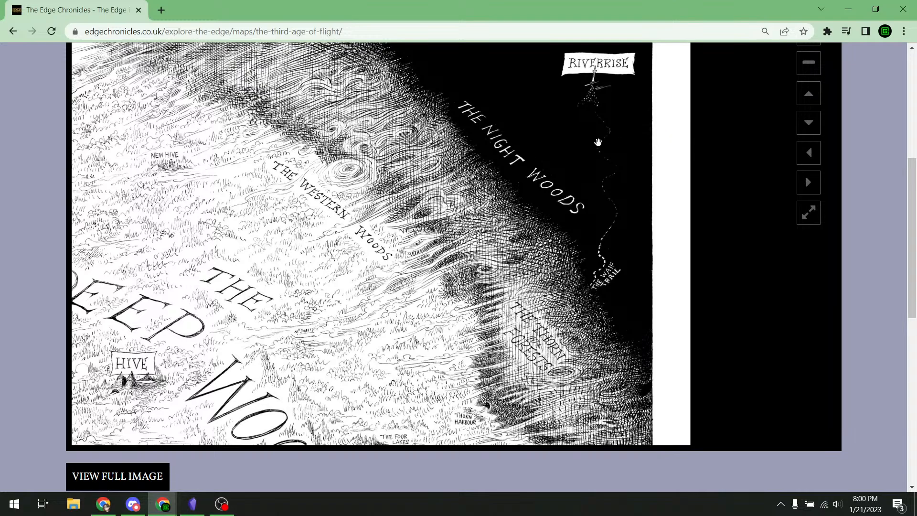
drag(149, 338, 476, 250)
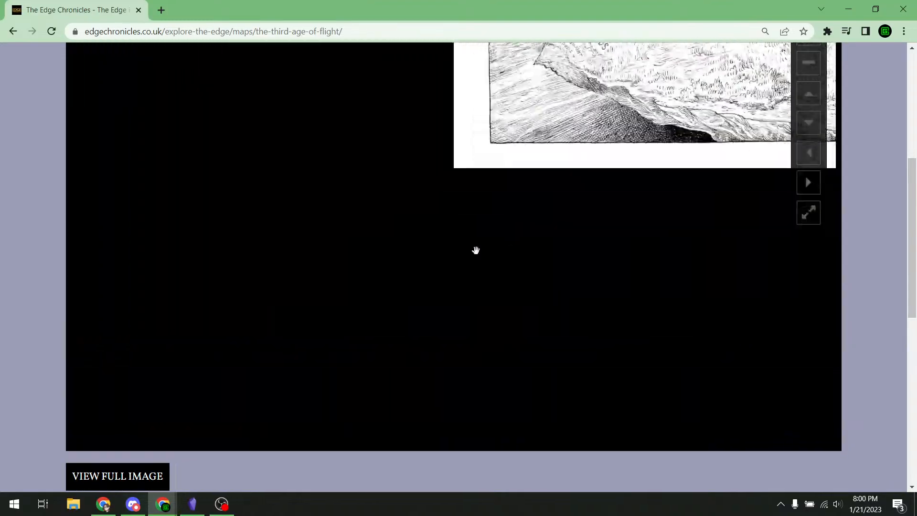
drag(617, 99, 234, 201)
drag(405, 278, 428, 165)
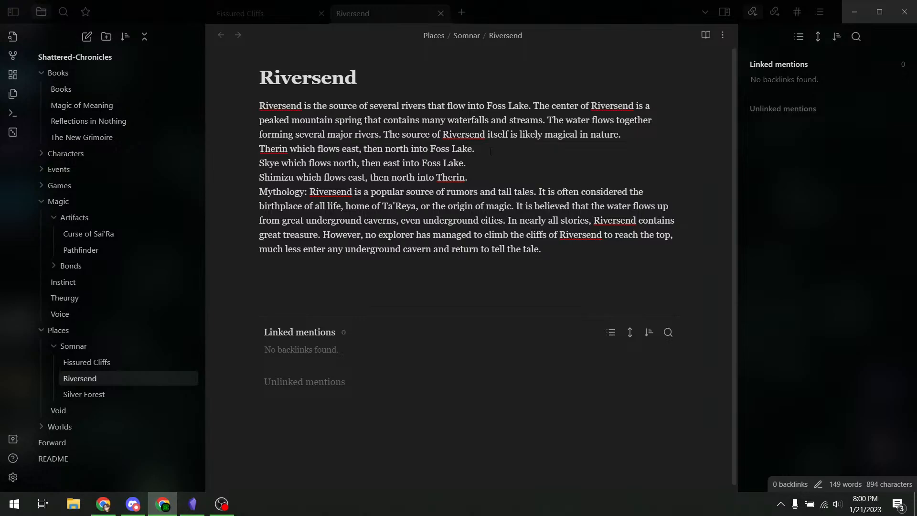
- Turn the Therin, Skye and Shimizu river lines into bullet points
click(491, 152)
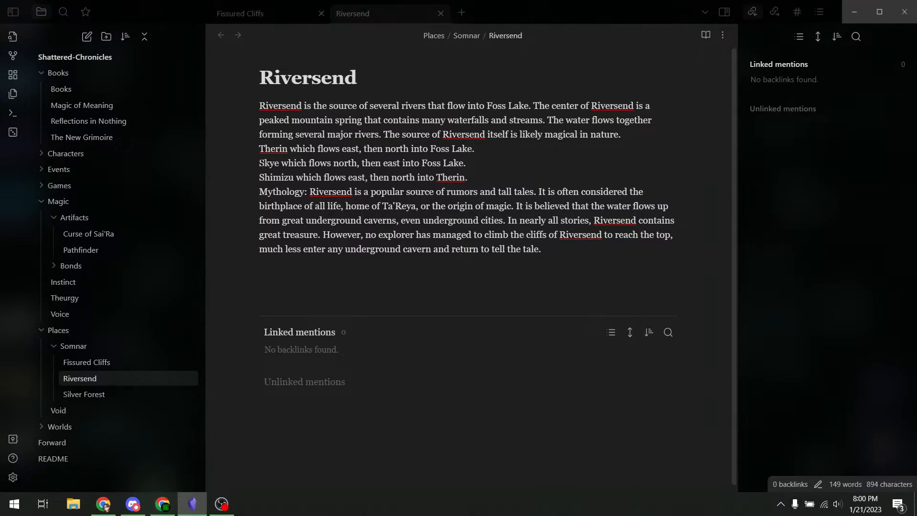
text(- )
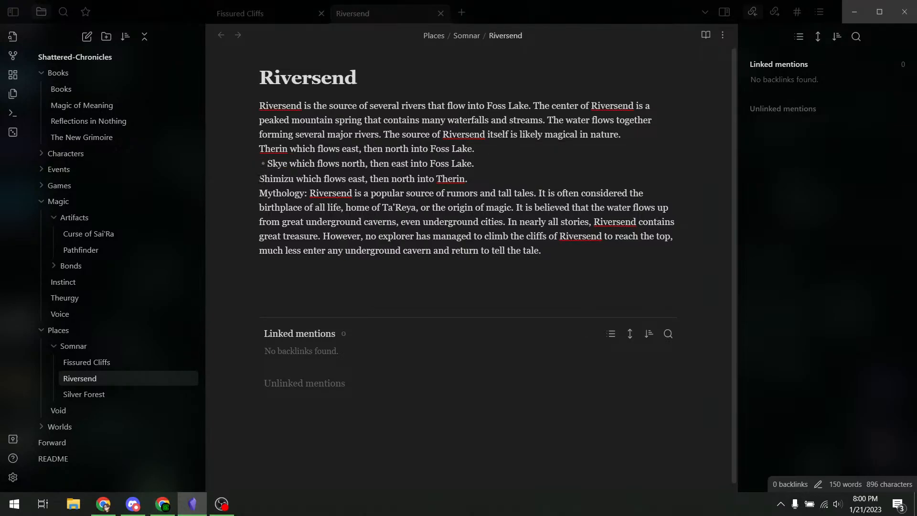
text(-)
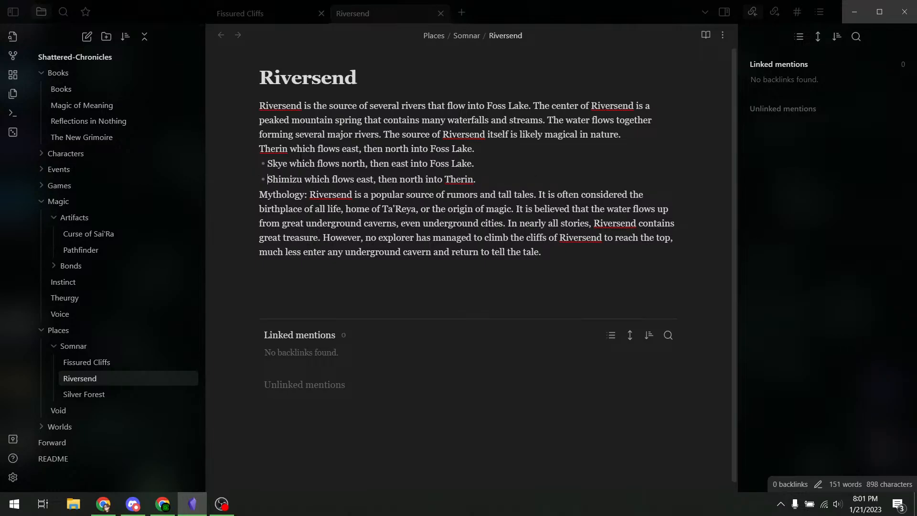
click(260, 148)
text(-)
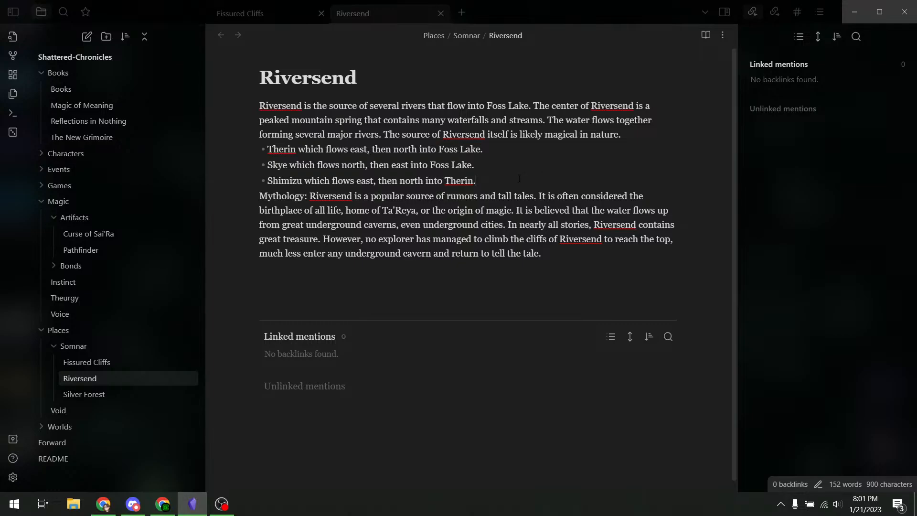
click(558, 172)
key(Return)
key(BackSpace)
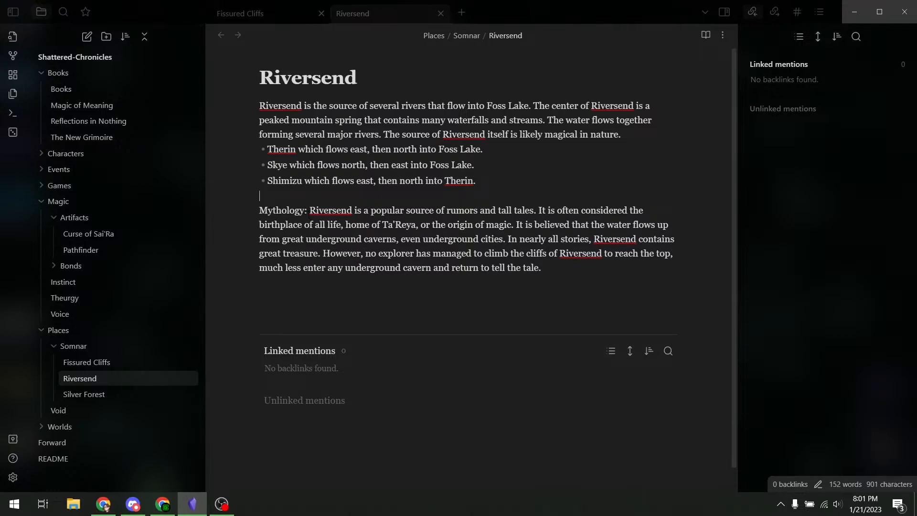
- Drop the colon after Mythology and make it a level-3 heading above its paragraph
click(307, 210)
key(BackSpace)
drag(306, 210, 260, 211)
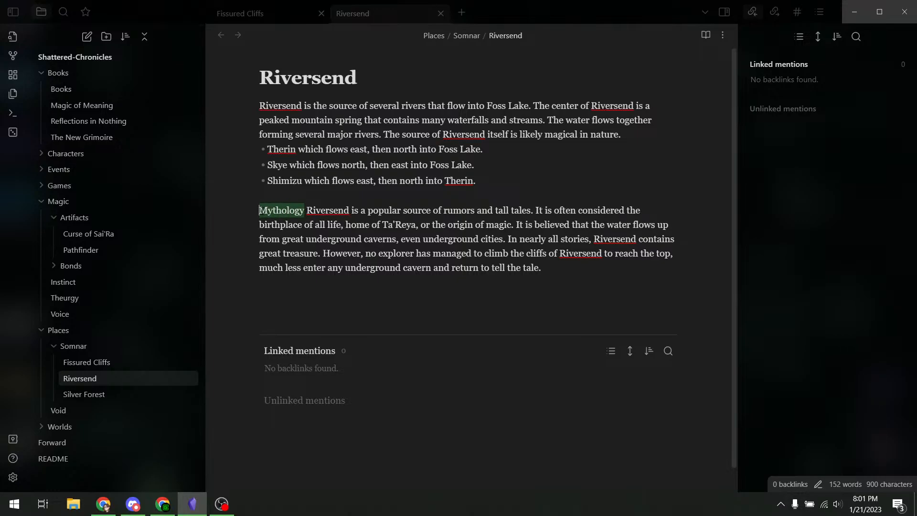
click(262, 210)
text(###)
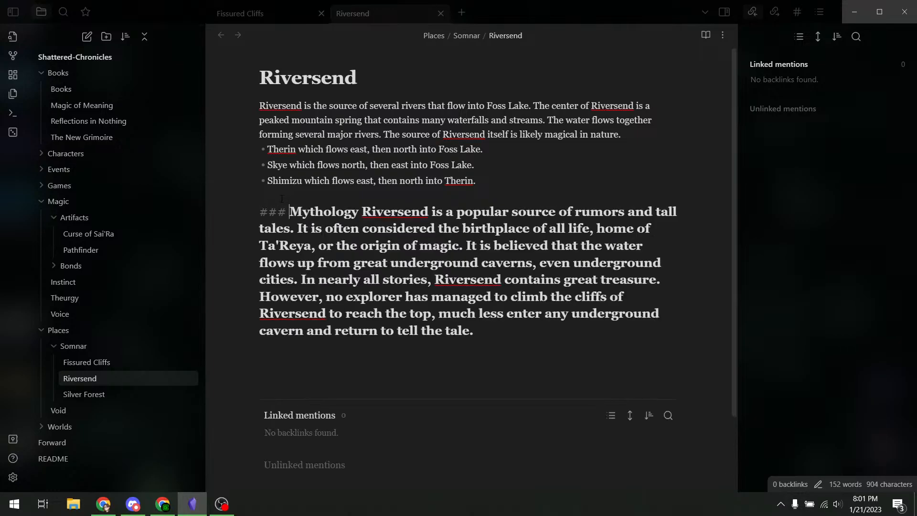
key(Delete)
key(Return)
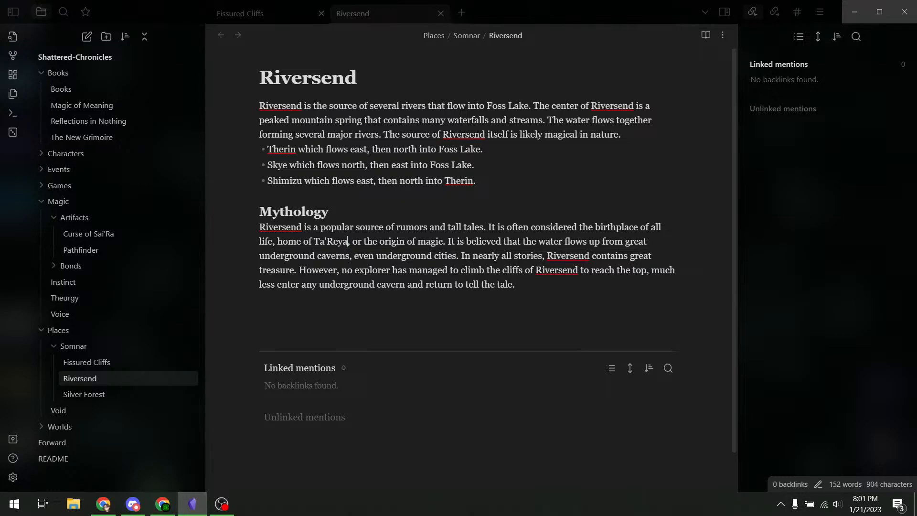
- Wrap Ta'Reya in [[ ]], then undo it so the name stays plain text
drag(348, 244, 314, 243)
text([[)
click(389, 241)
key(ctrl+z)
click(330, 212)
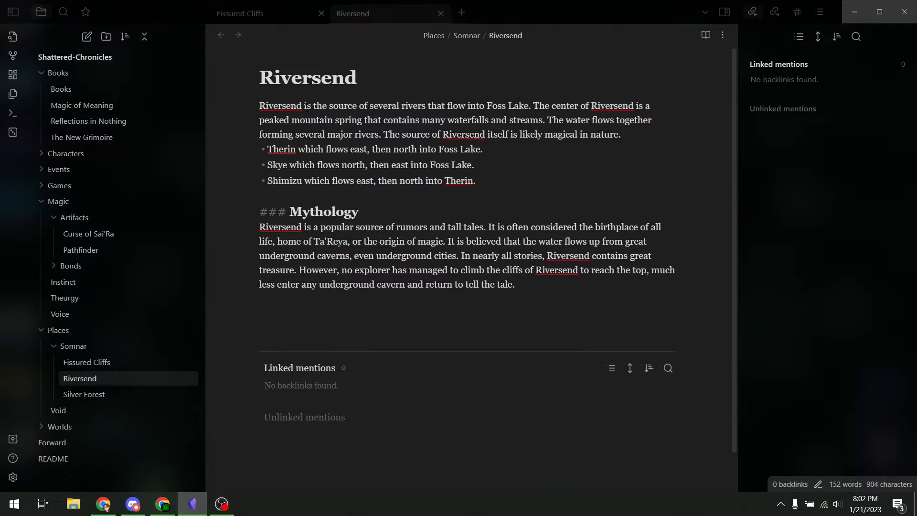
- Insert 'on Somnar' after Foss Lake in the opening sentence, with Somnar as a wiki-link
click(531, 108)
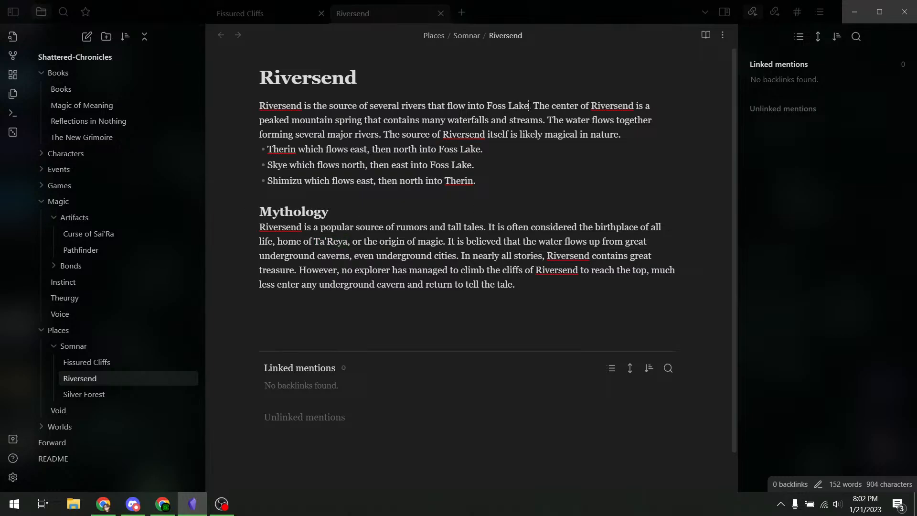
text(on [[Som)
text(nar)
key(Return)
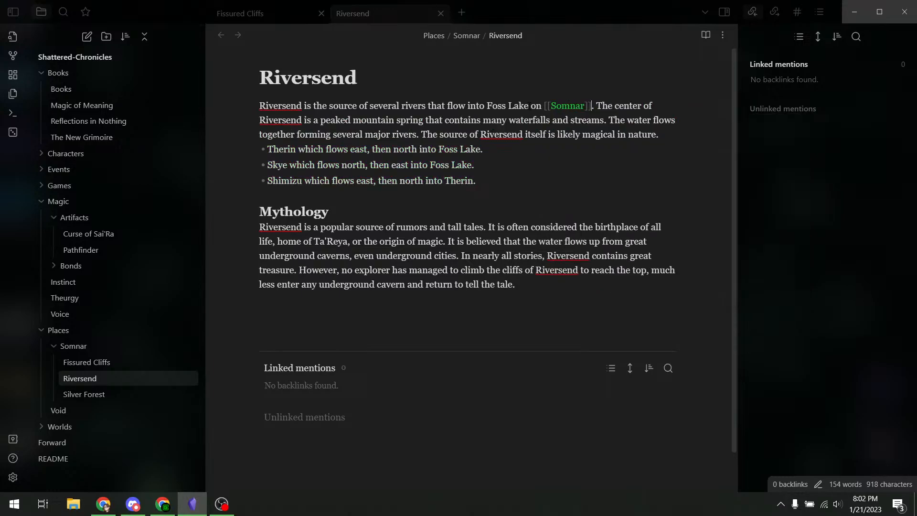
click(449, 121)
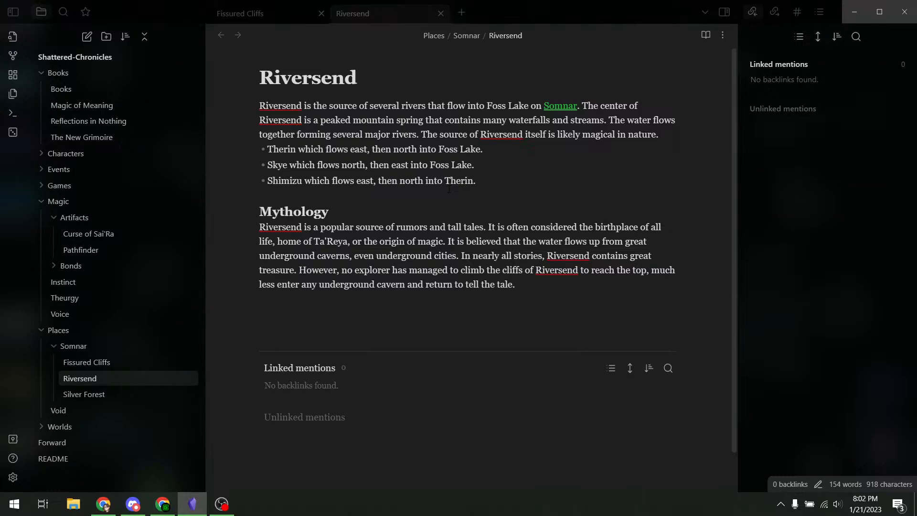
scroll(449, 189, down, 2)
scroll(478, 218, up, 2)
key(ctrl+shift+Left)
key(ctrl+shift+Left)
click(496, 173)
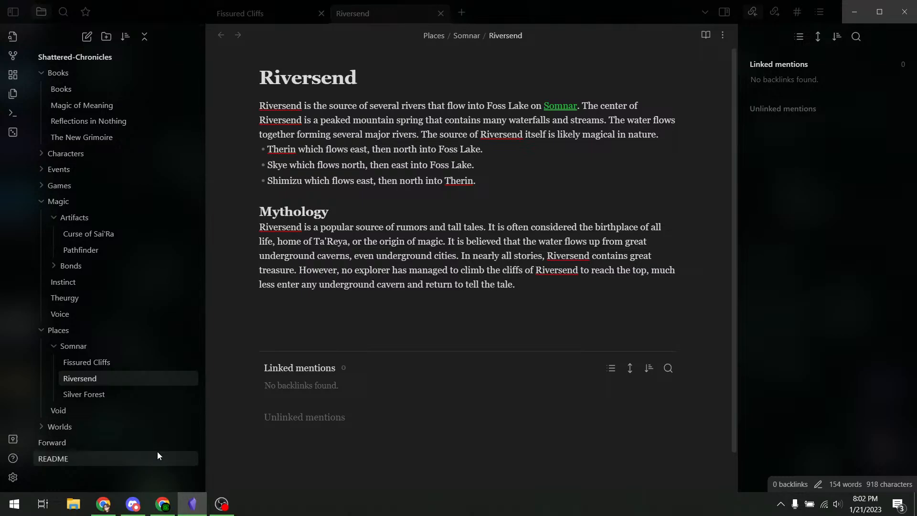
click(162, 504)
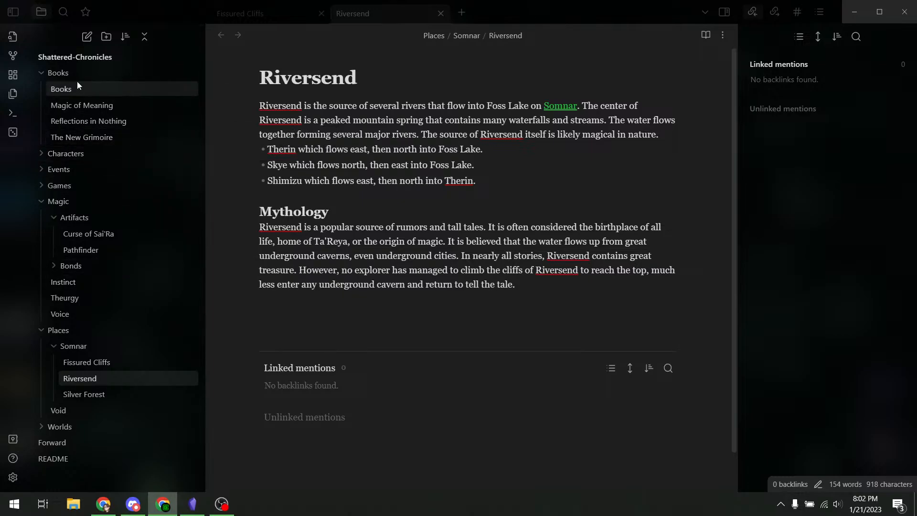
- Search the vault for 'Sakara' and open the Sakara note from the Origin Casters entry
click(62, 12)
text(Sakara)
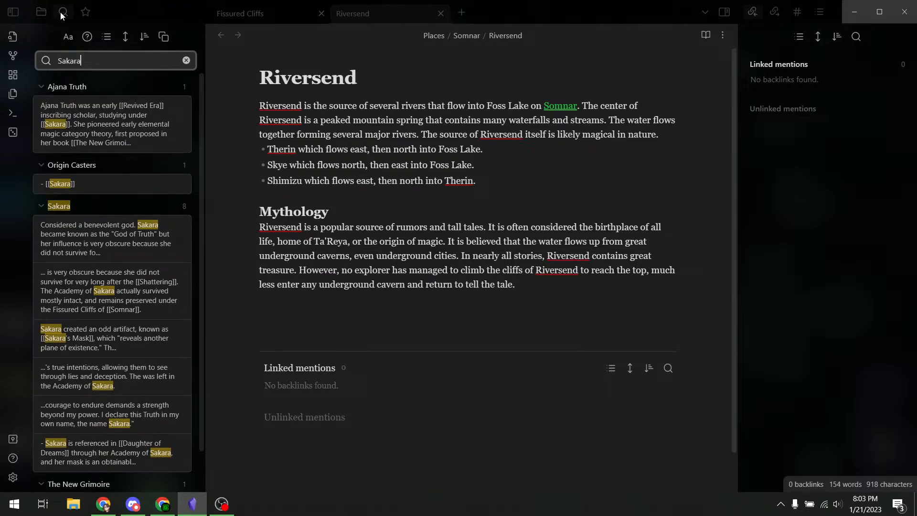
click(67, 186)
click(283, 272)
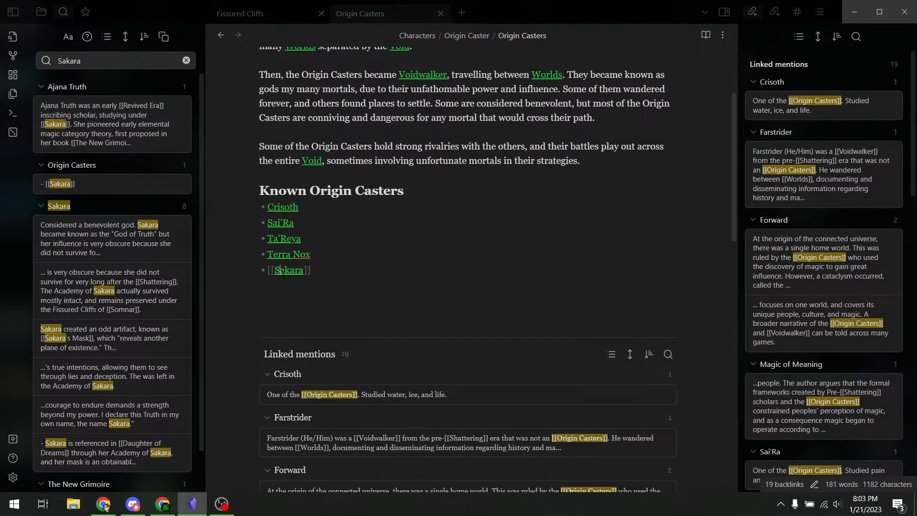
click(311, 259)
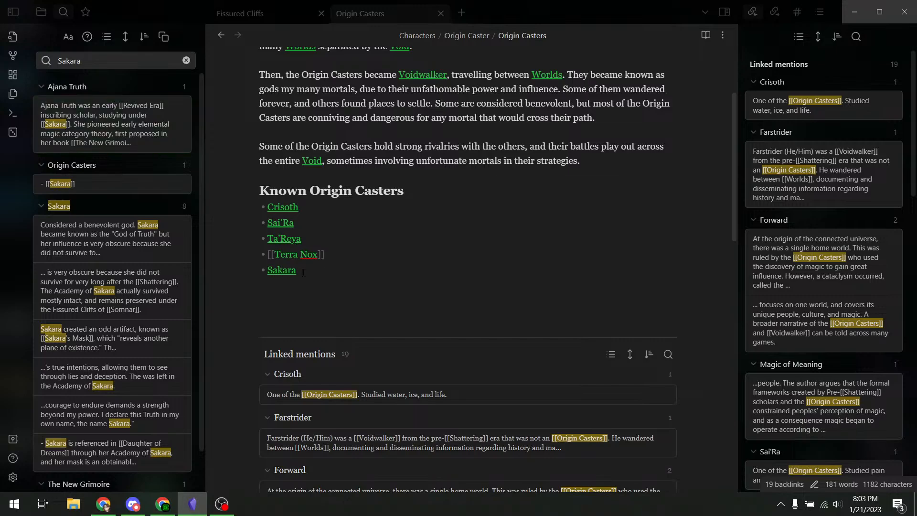
click(286, 270)
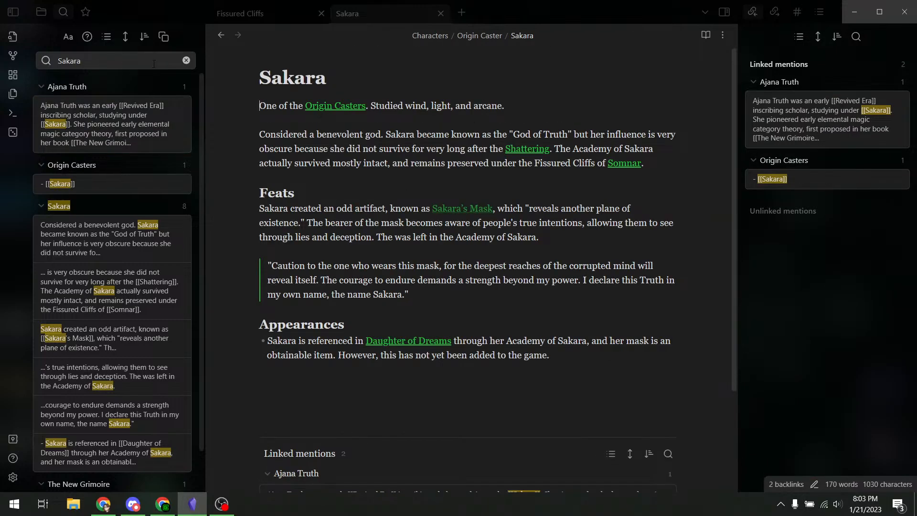
- Clear the Sakara search and select 'The Academy of Sakara' in the note text
click(186, 61)
click(440, 237)
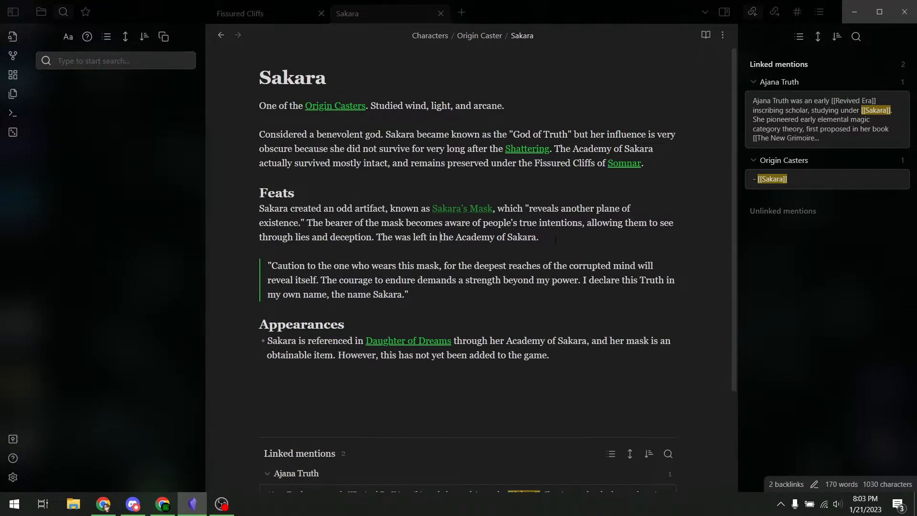
key(alt+Tab)
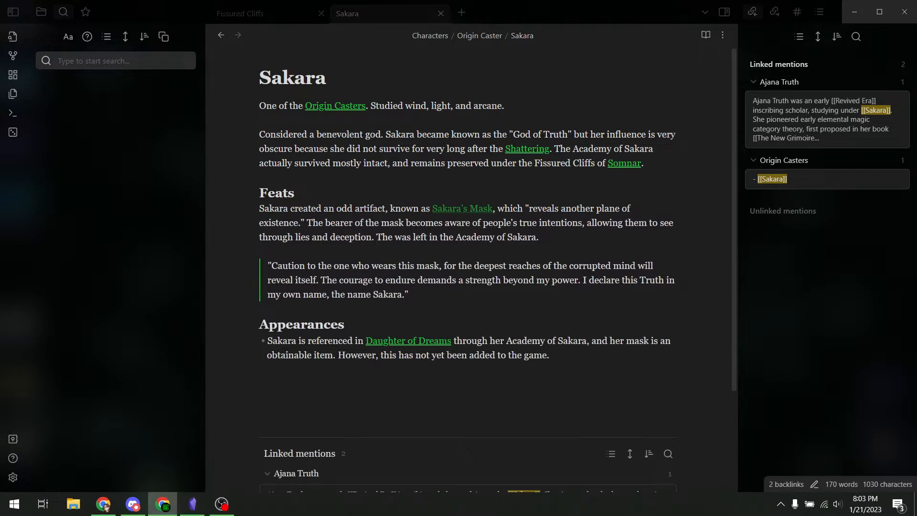
key(alt+Tab)
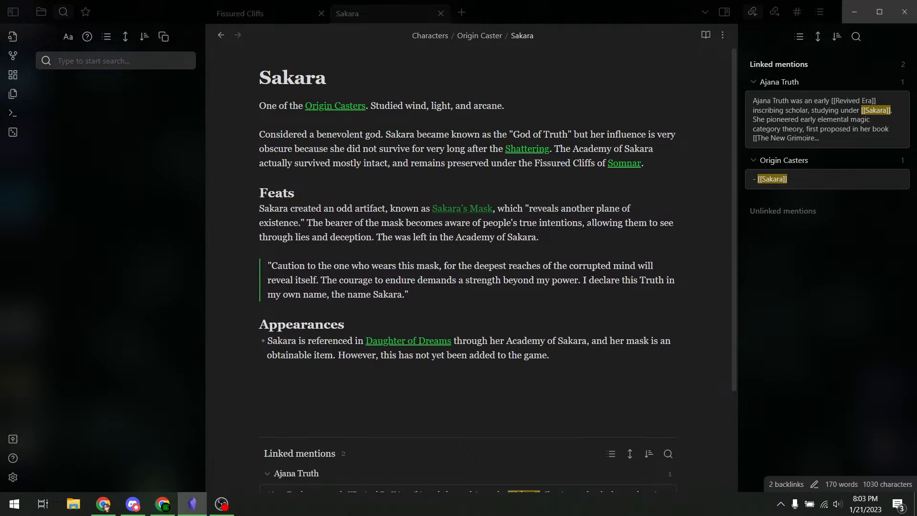
click(573, 223)
drag(572, 148, 655, 149)
click(567, 208)
key(alt+Tab)
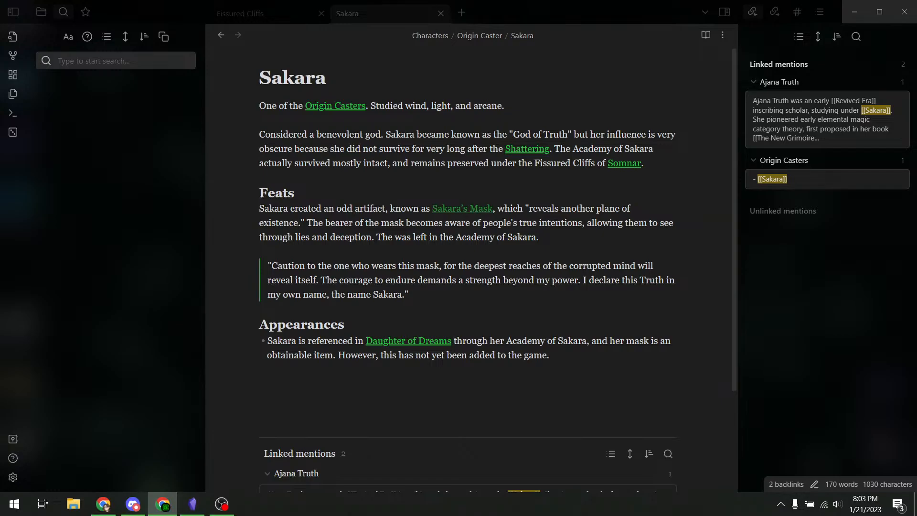
key(alt+Tab)
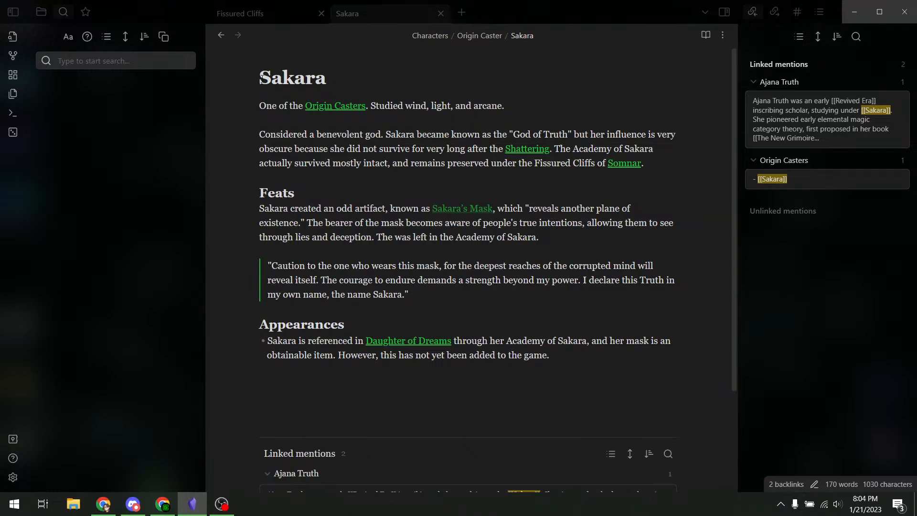
drag(261, 77, 238, 87)
click(352, 149)
- Navigate back to Origin Casters and show the Files pane listing Places / Somnar
click(222, 37)
scroll(495, 220, up, 1)
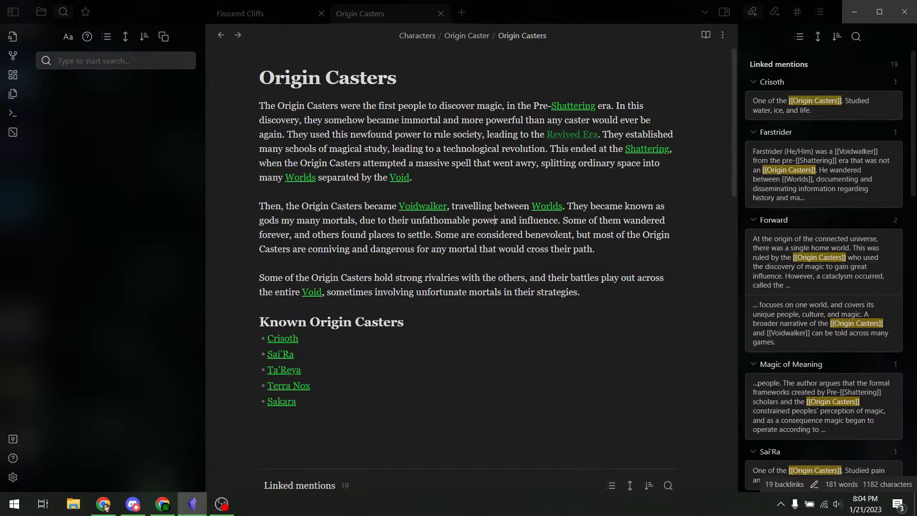
key(alt+Tab)
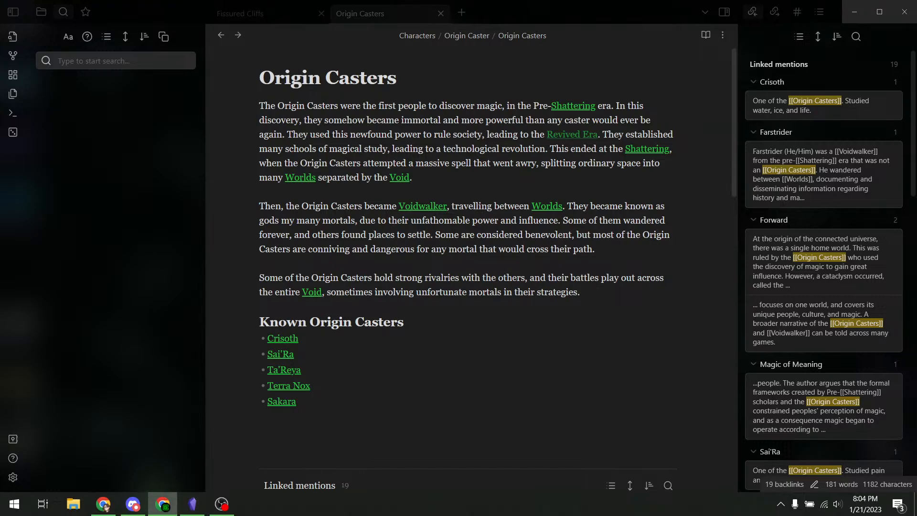
click(474, 134)
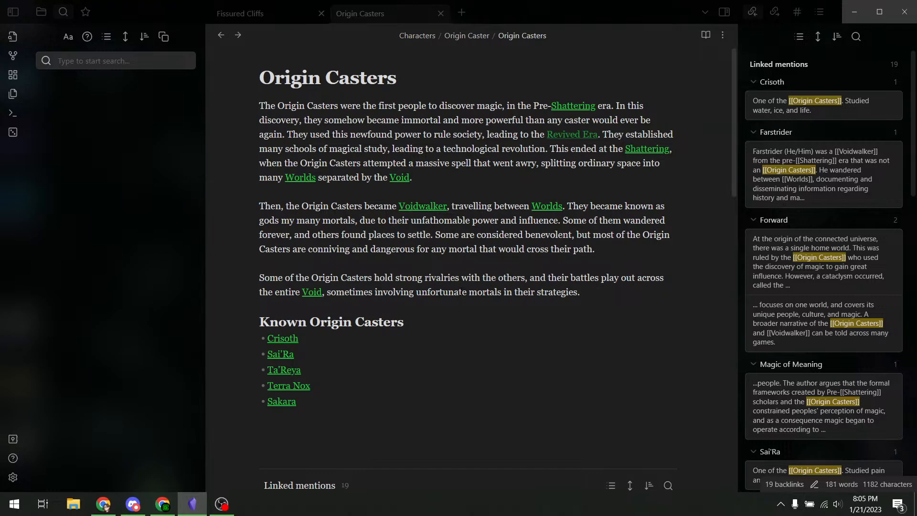
click(221, 35)
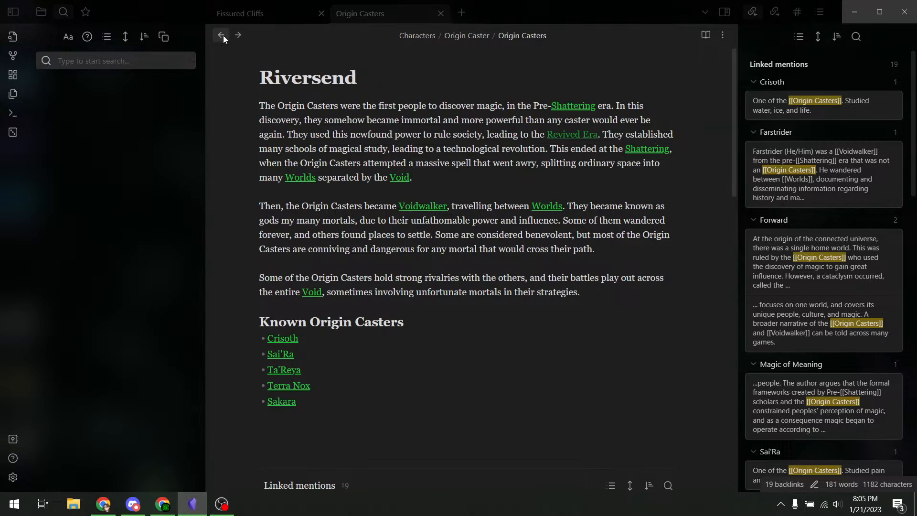
click(237, 36)
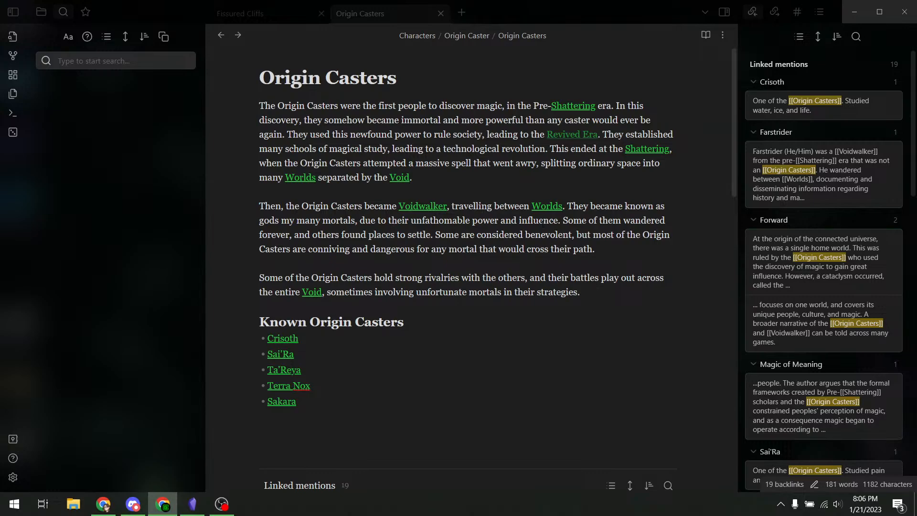
click(477, 163)
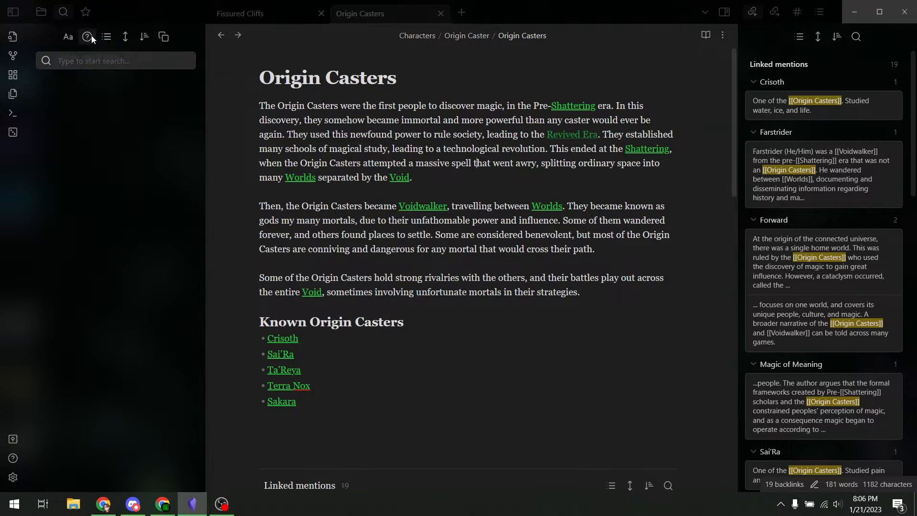
click(43, 16)
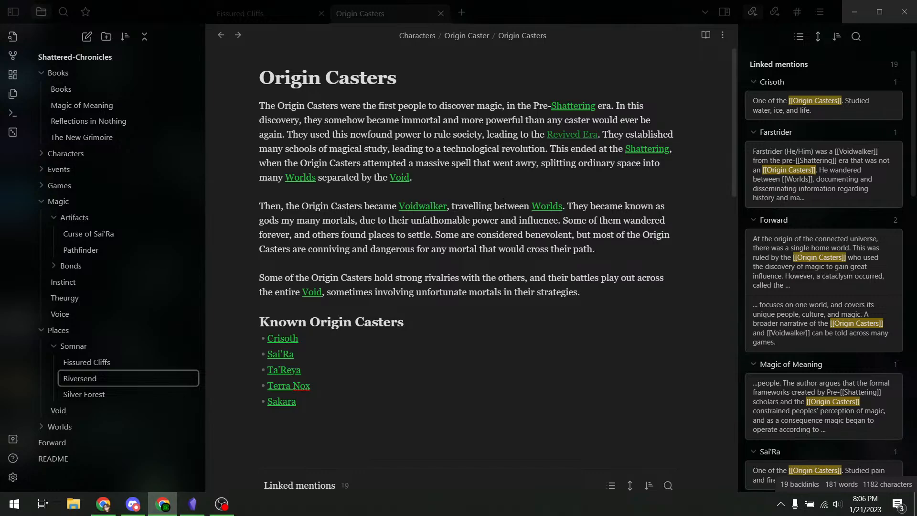
- Open Silver Forest and turn 'Vendari' in its History paragraph into a [[Vendari]] link
click(366, 249)
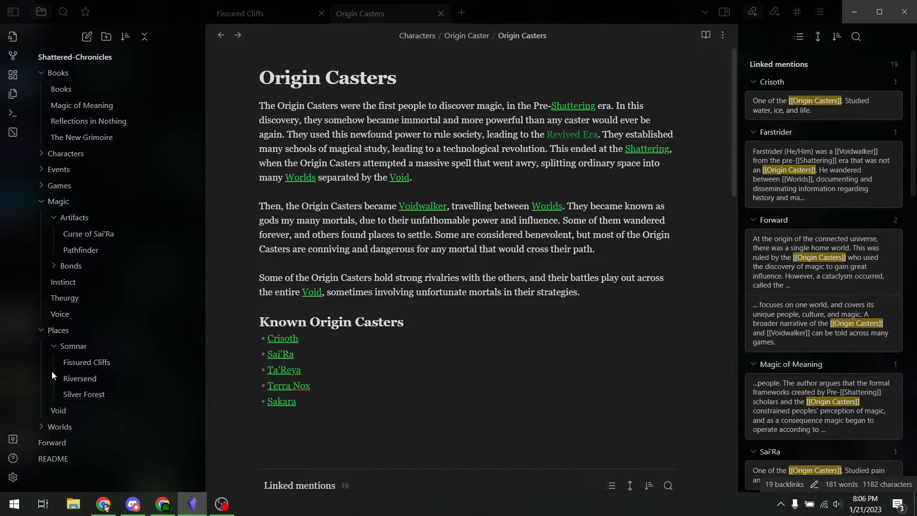
click(84, 398)
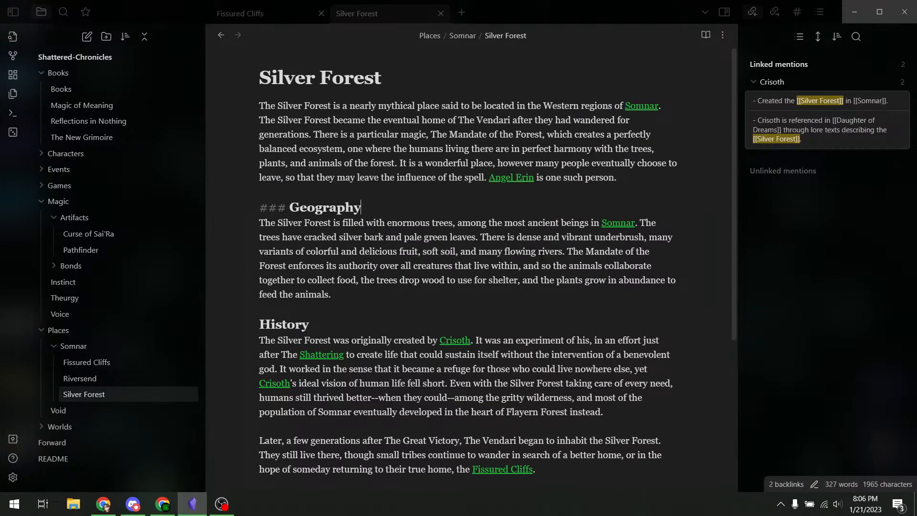
scroll(542, 256, down, 2)
double_click(495, 323)
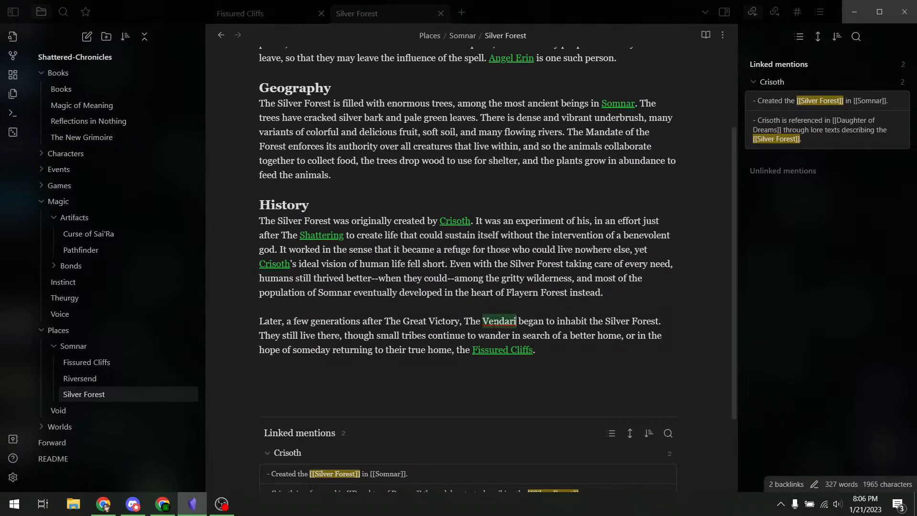
text([[)
click(419, 320)
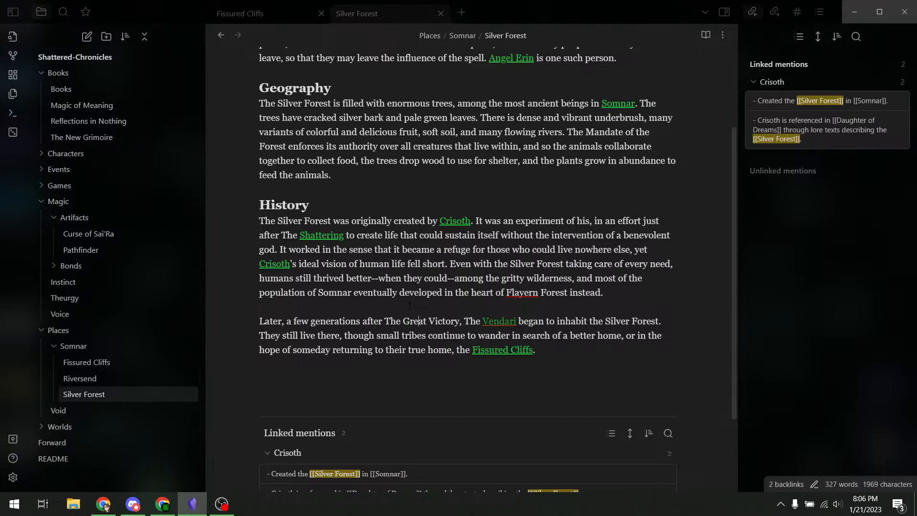
- Open the Vendari note and insert blank lines after its first and second paragraphs
click(498, 322)
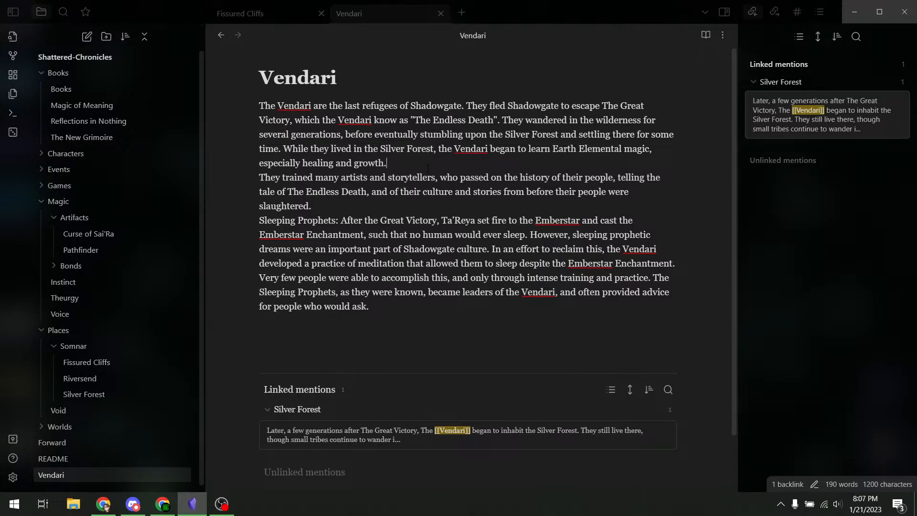
key(Return)
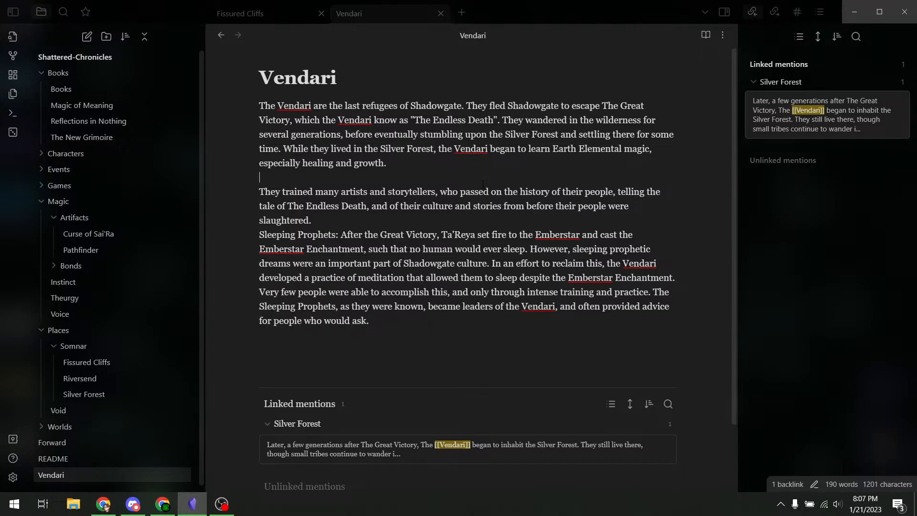
key(Return)
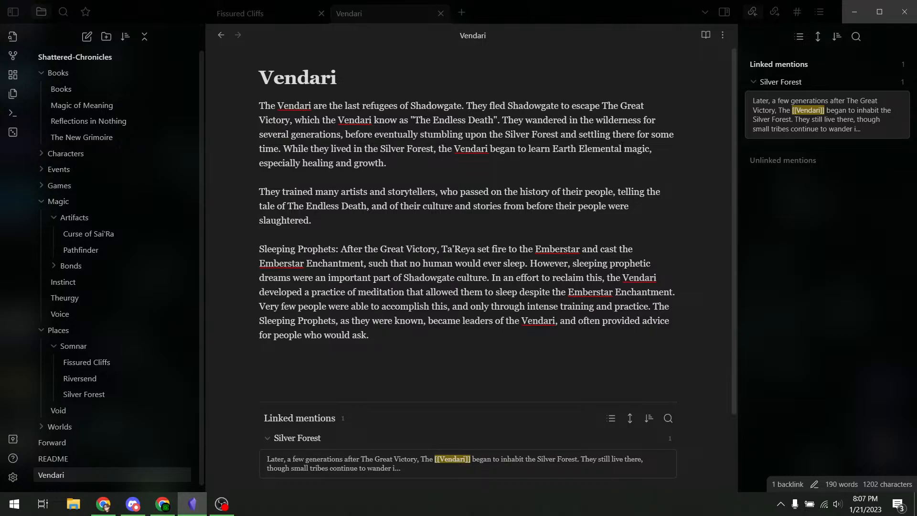
- Retype 'Earth Elemental' in the first paragraph as lowercase 'earth elemental'
drag(622, 146, 553, 149)
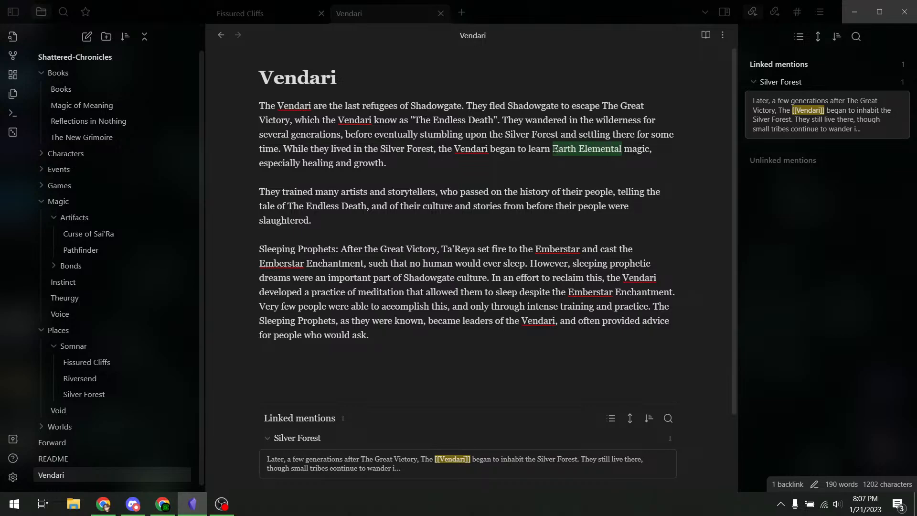
text(earth elem)
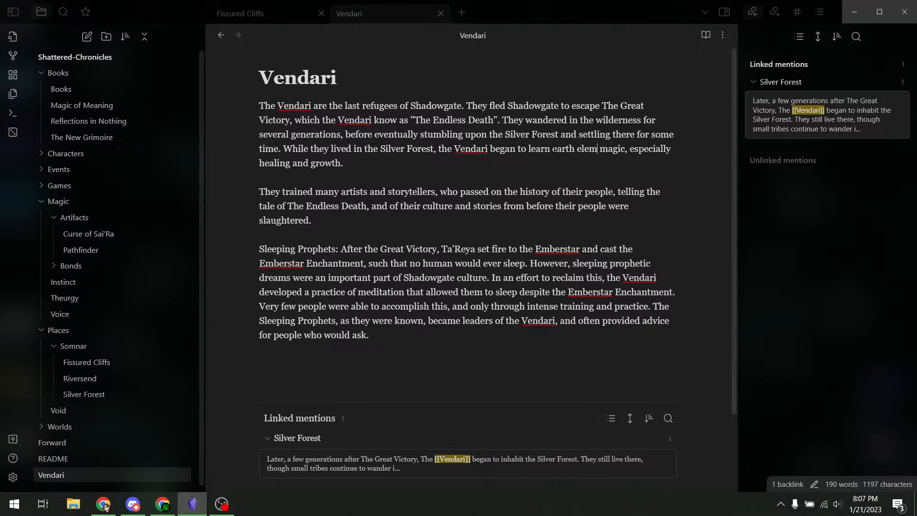
text(ental)
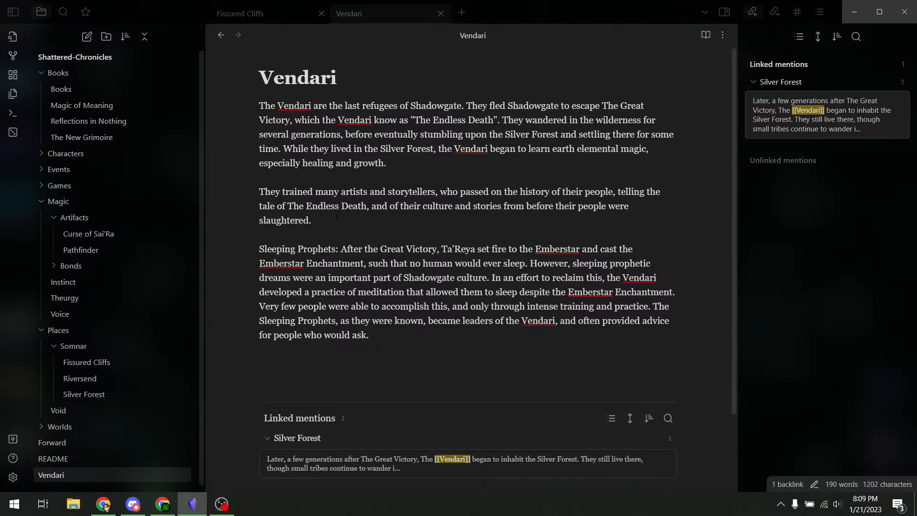
- Make 'Sleeping Prophets' a ### heading without the colon, with its paragraph on the next line
drag(338, 249, 259, 249)
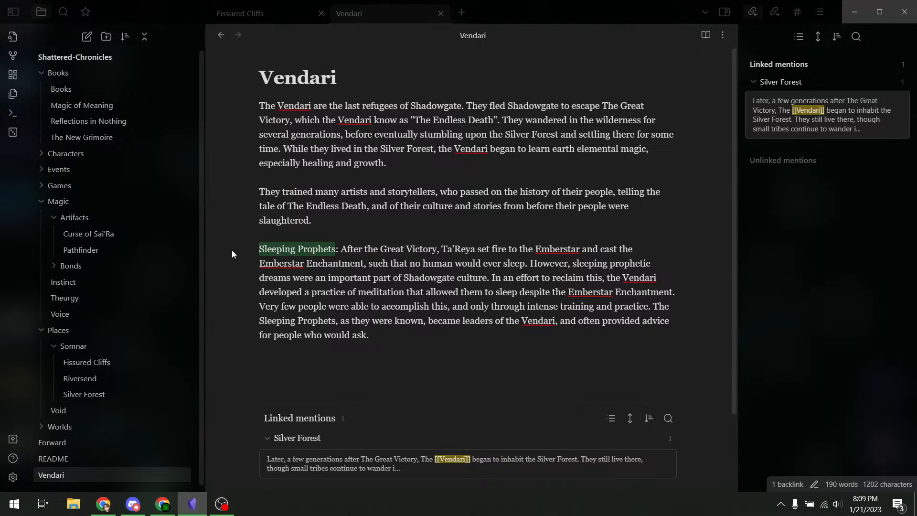
click(259, 248)
text(##)
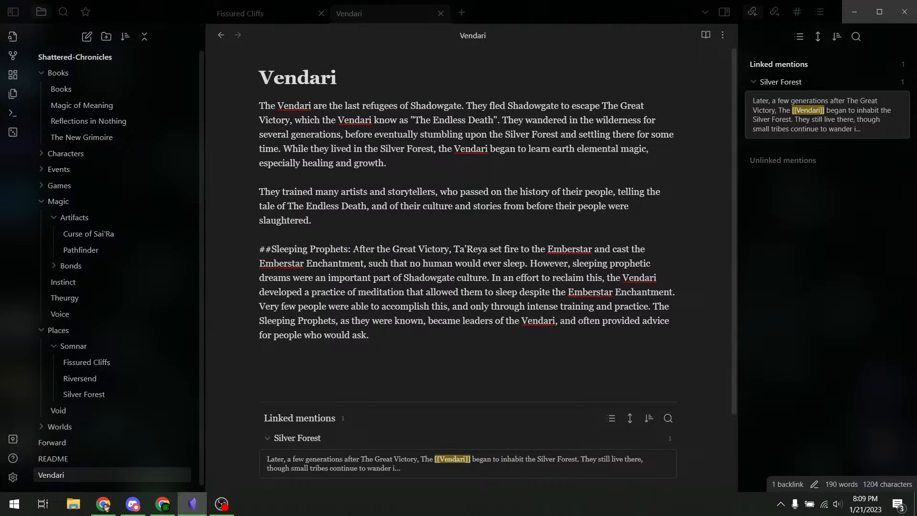
text(#)
click(415, 250)
key(BackSpace)
key(BackSpace)
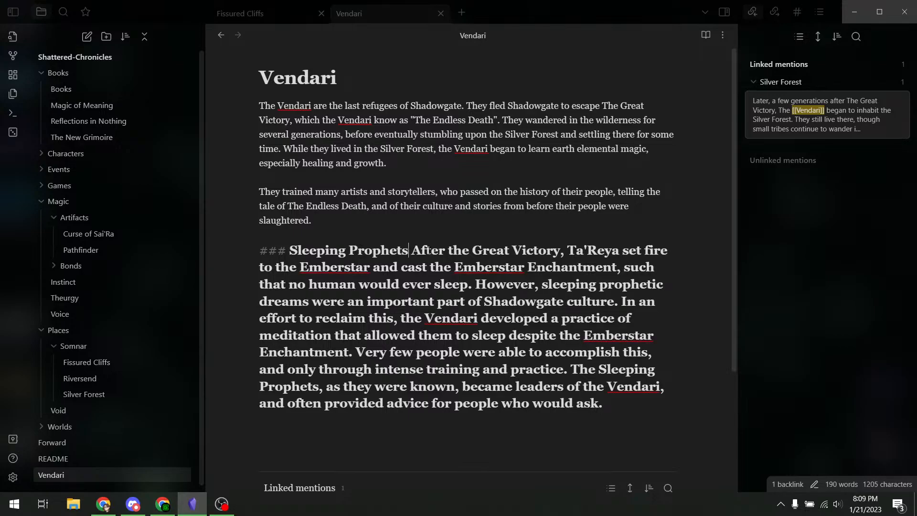
key(Return)
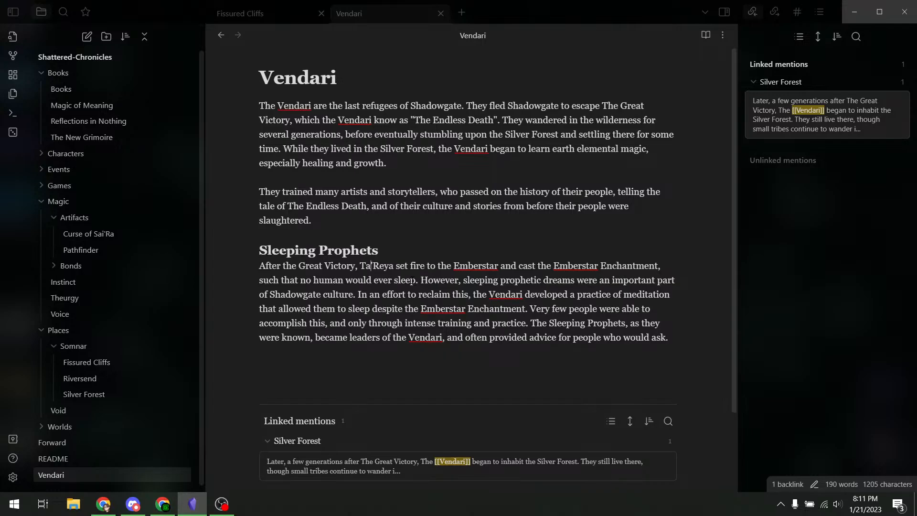
scroll(412, 280, down, 3)
scroll(410, 270, up, 3)
- Wrap Ta'Reya, Shadowgate and The Great Victory in [[ ]] wiki links
drag(396, 271, 301, 267)
text([[)
text([[)
drag(412, 105, 462, 106)
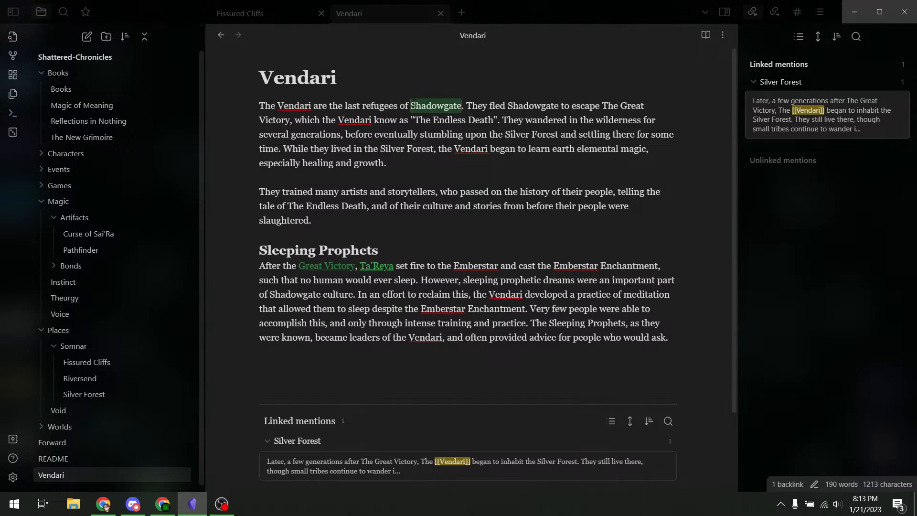
text([[)
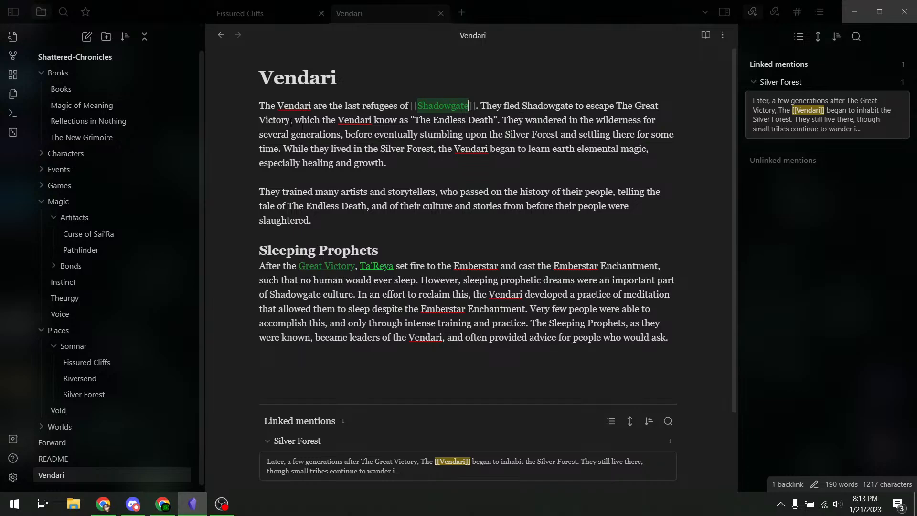
drag(292, 120, 609, 105)
text([[)
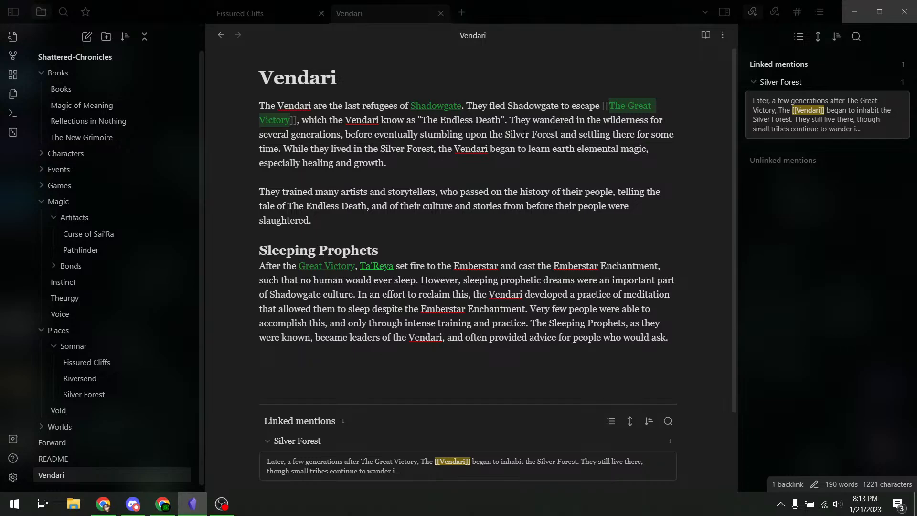
- Turn both Silver Forest mentions into [[ ]] wiki links
drag(558, 134, 501, 135)
click(523, 138)
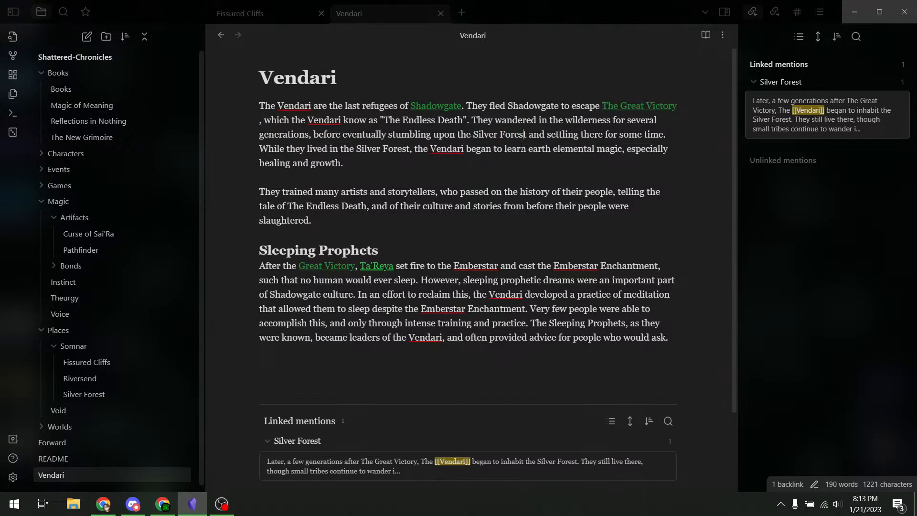
key(ctrl+shift+Left)
key(ctrl+shift+Left)
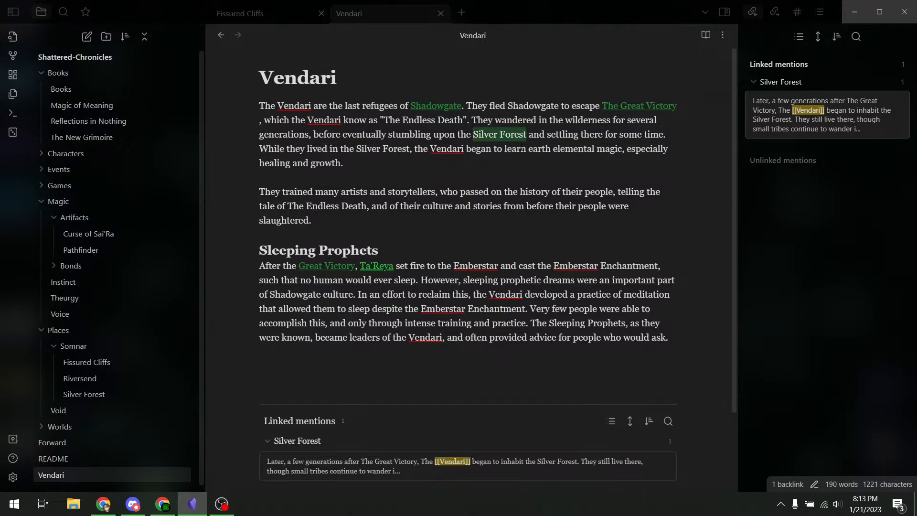
text([[)
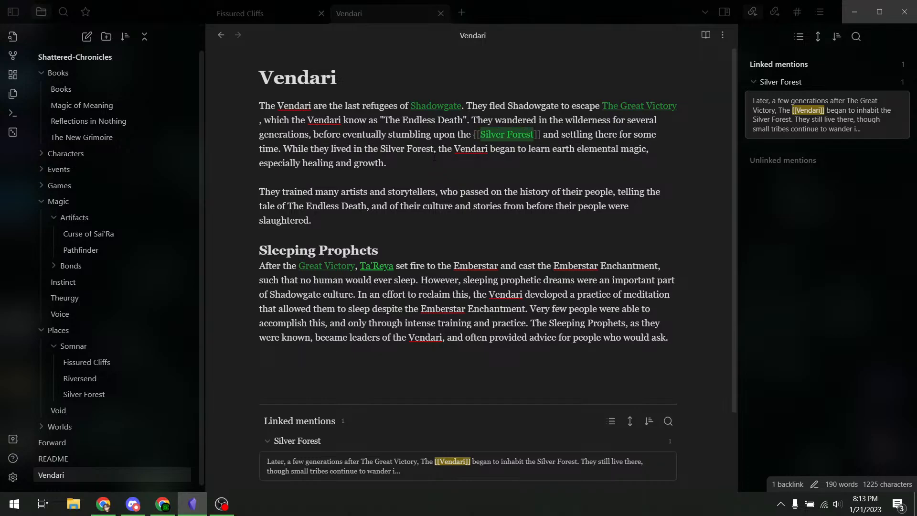
click(435, 153)
key(ctrl+shift+Left)
key(ctrl+shift+Left)
text([[)
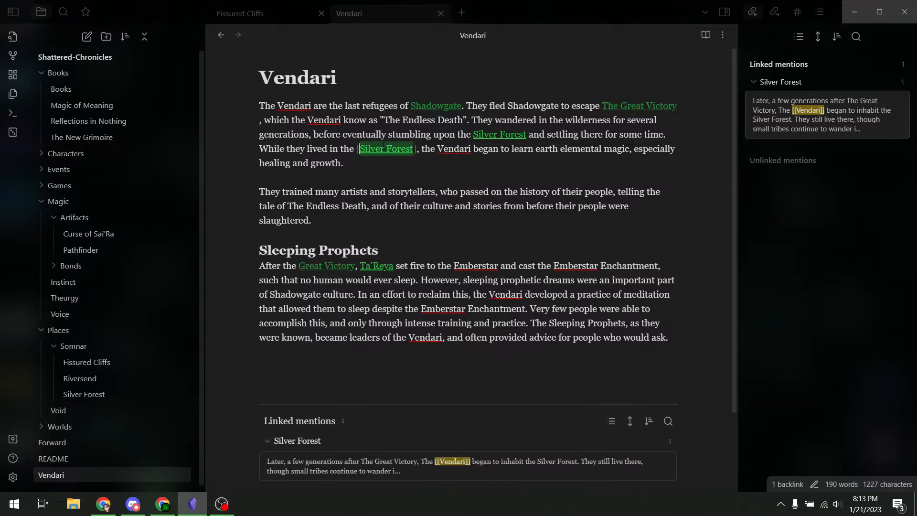
text([)
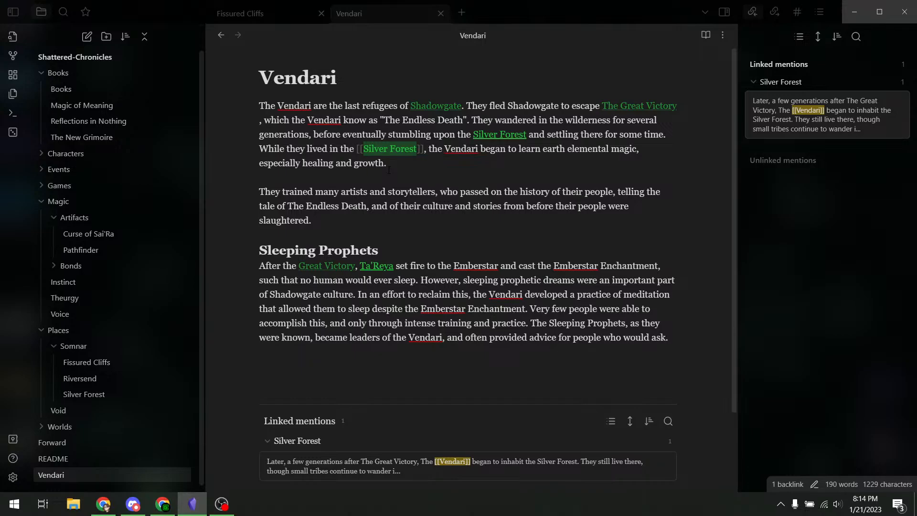
click(471, 192)
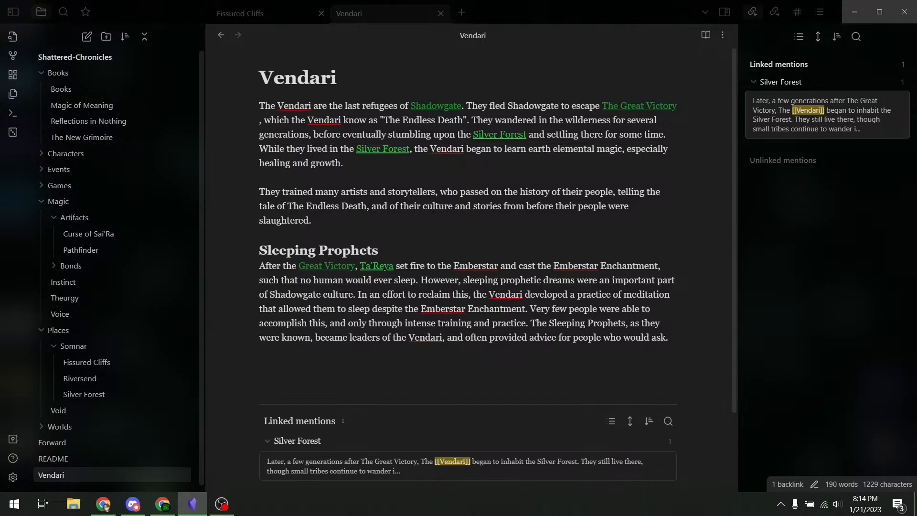
click(685, 106)
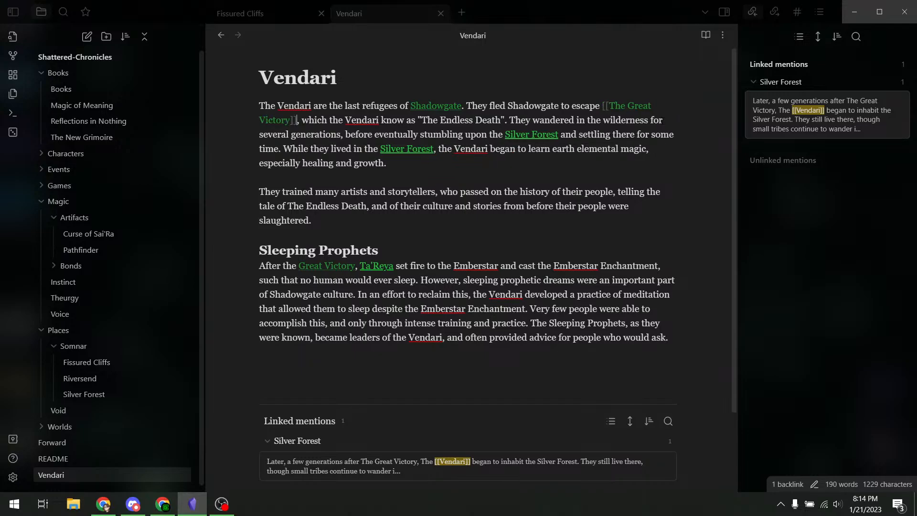
key(Right)
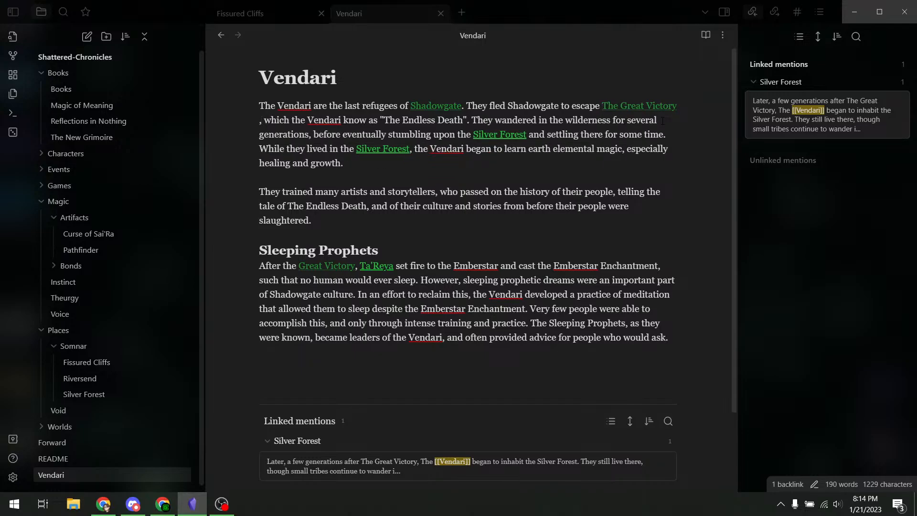
key(Down)
- Wrap the first Emberstar Enchantment in the Sleeping Prophets paragraph in [[ ]] and check it renders
double_click(478, 268)
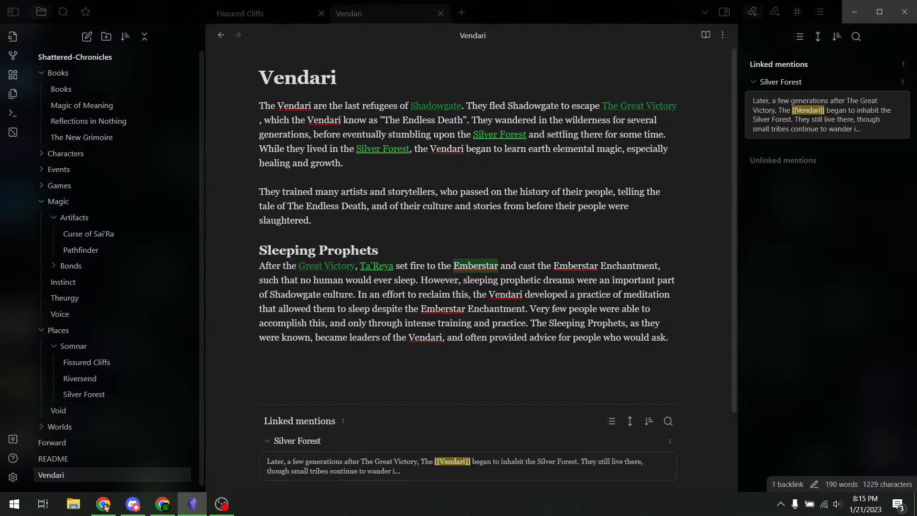
drag(658, 266, 554, 266)
text([[)
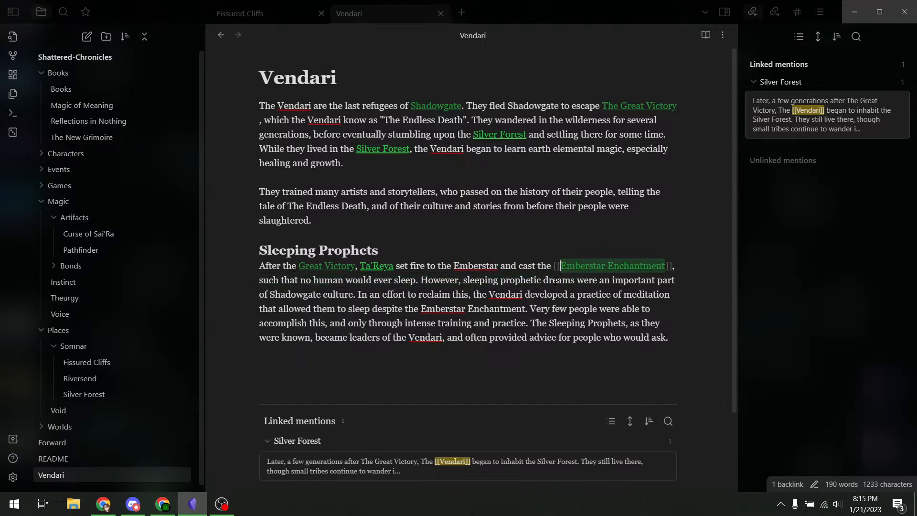
click(542, 281)
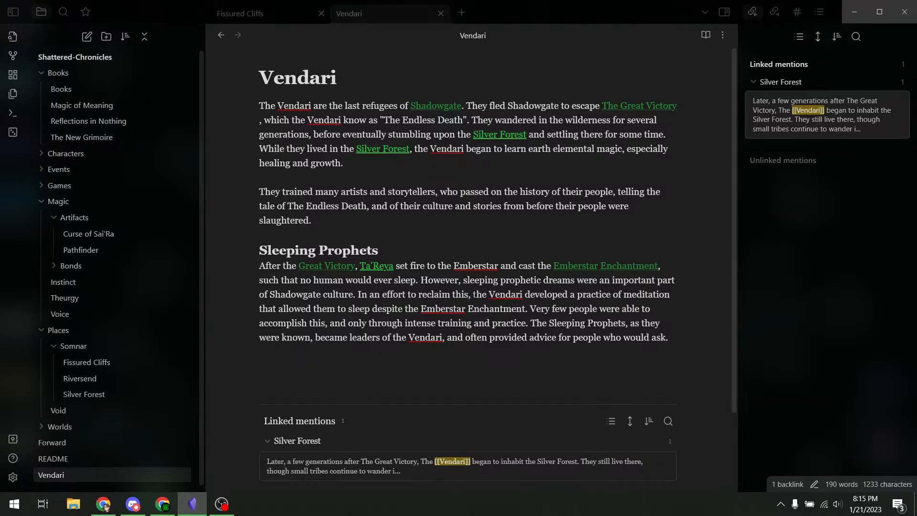
click(476, 295)
click(441, 281)
scroll(516, 257, down, 2)
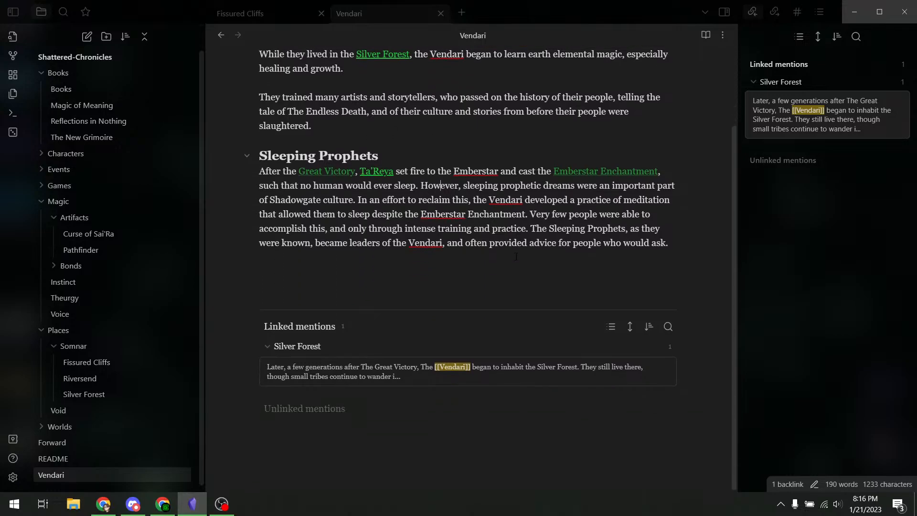
scroll(516, 257, up, 2)
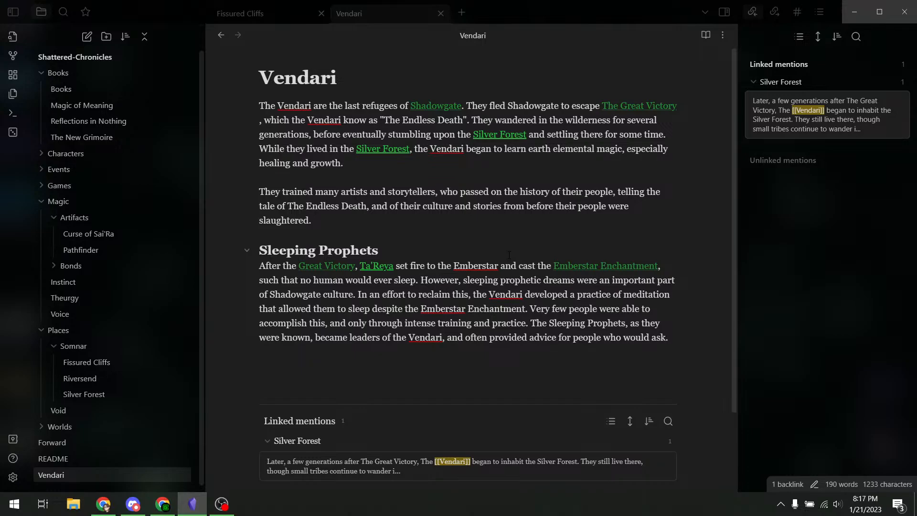
scroll(509, 255, down, 2)
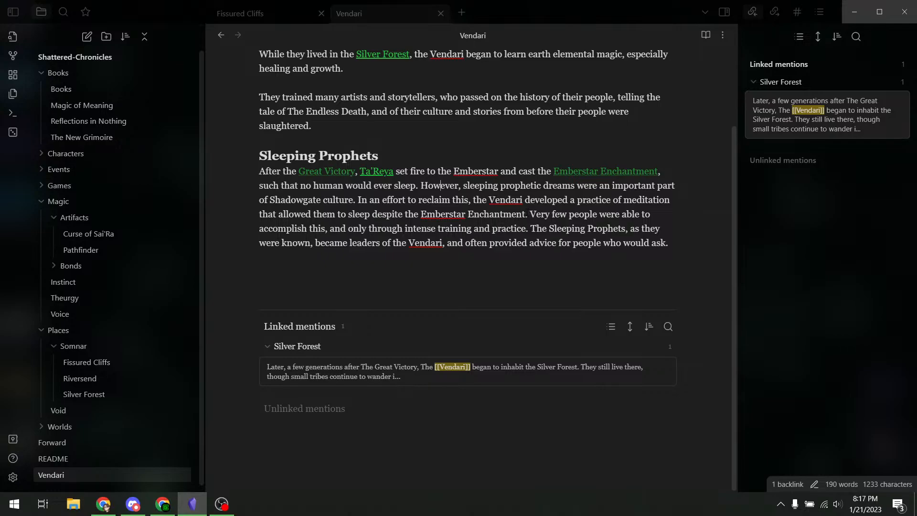
- Wrap the Emberstar Enchantment in the meditation sentence in [[ ]] as a wiki link
drag(525, 214, 420, 214)
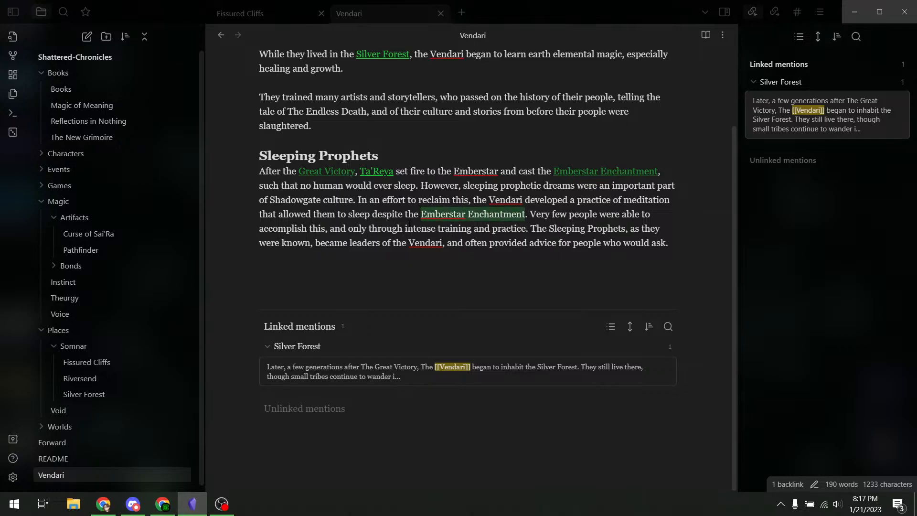
text([[)
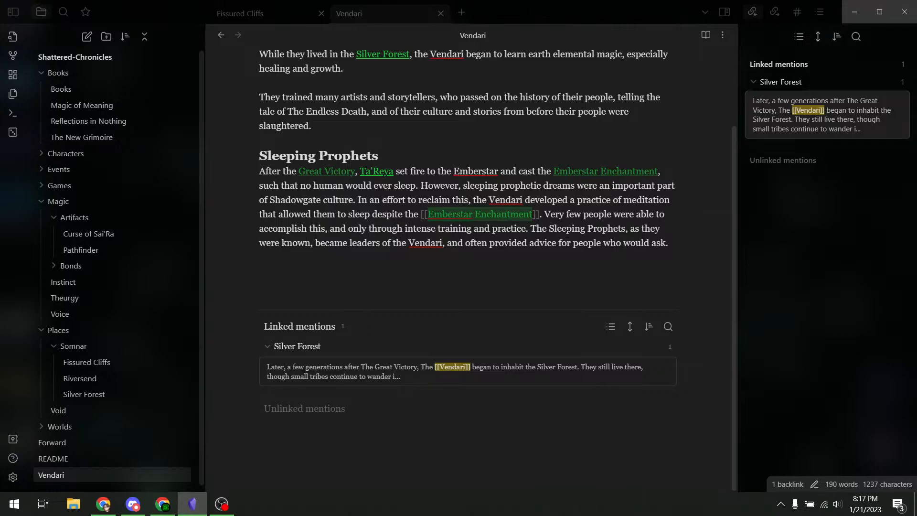
click(613, 214)
double_click(423, 246)
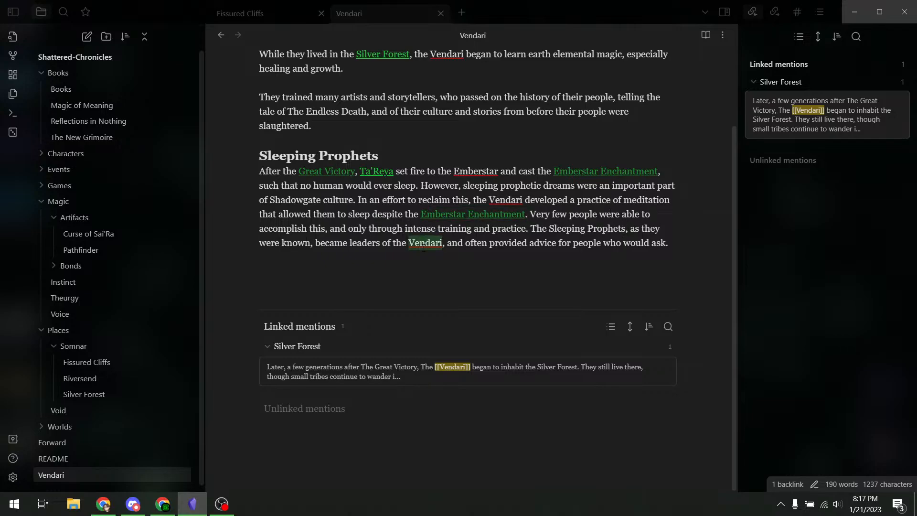
click(619, 214)
scroll(526, 215, up, 2)
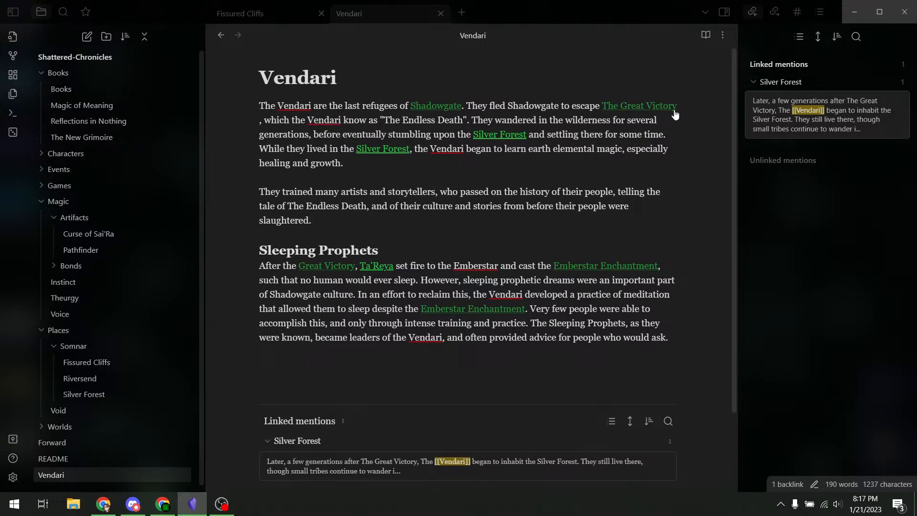
click(681, 106)
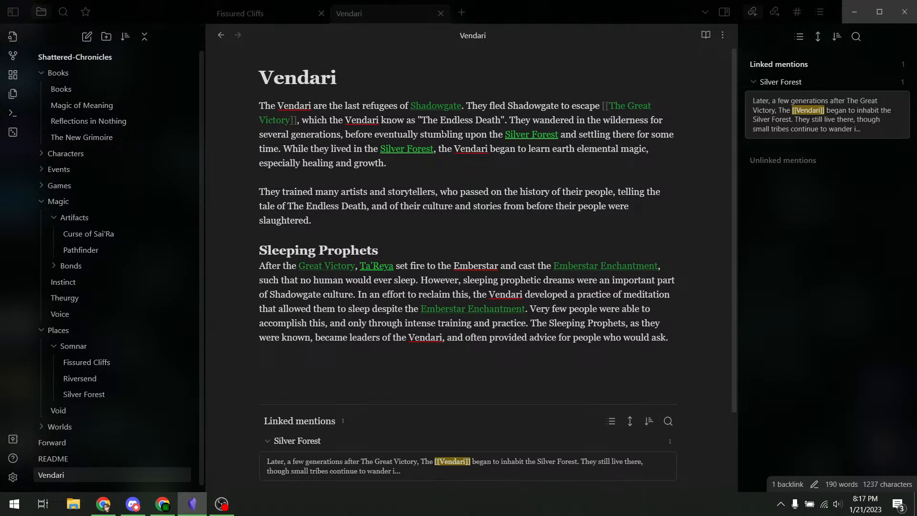
key(Delete)
click(362, 150)
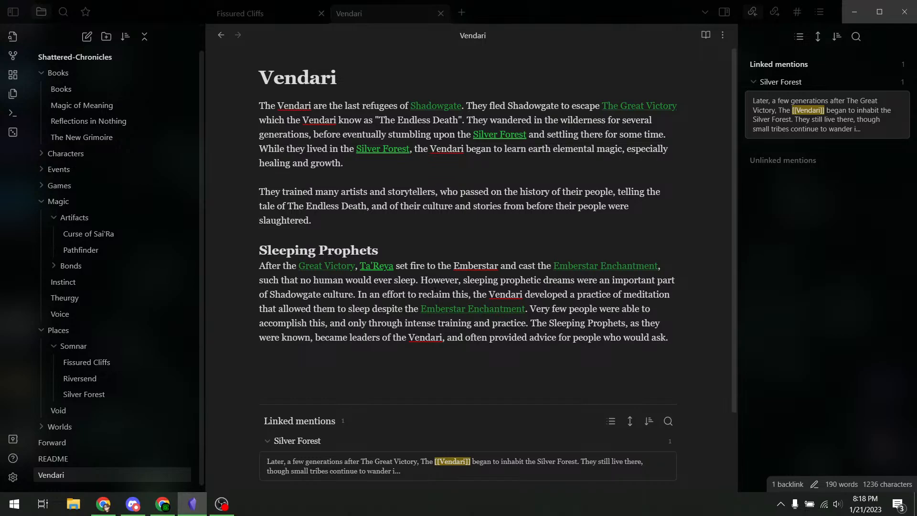
scroll(503, 251, down, 3)
scroll(503, 251, up, 3)
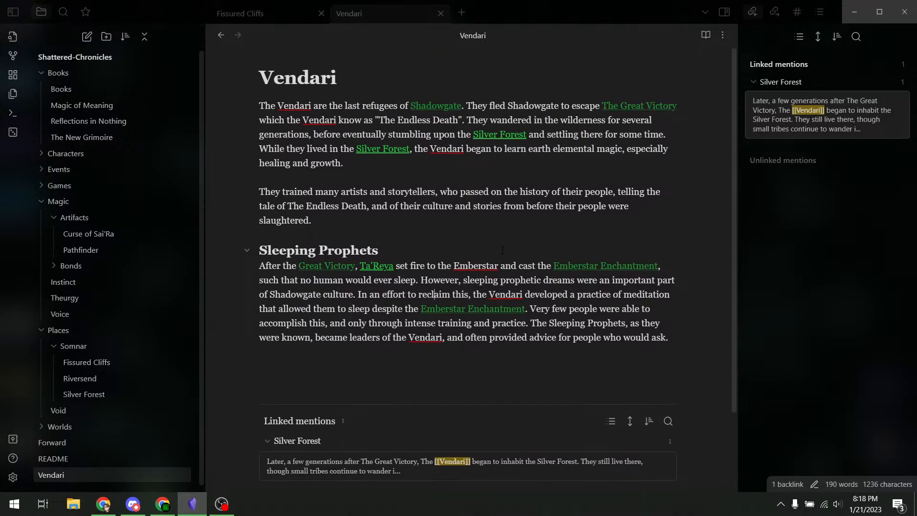
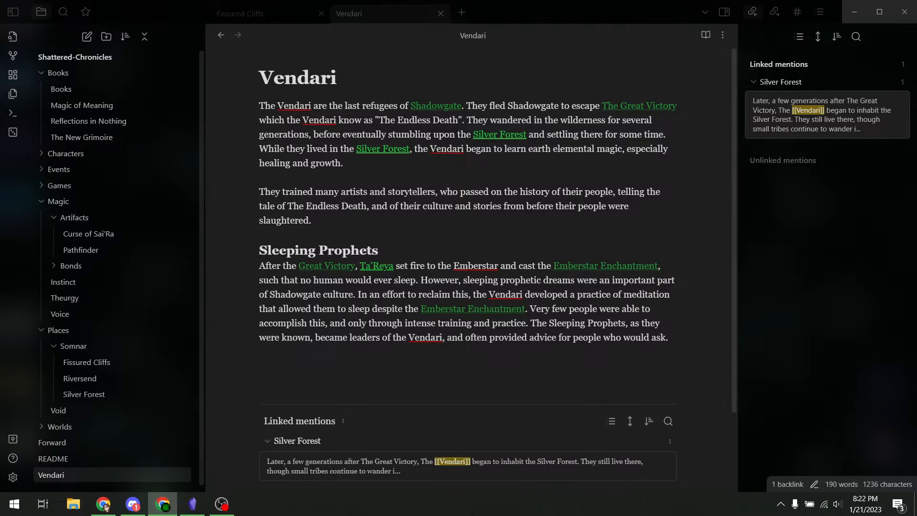
- Bring up Chrome's Google Images results for 'phineas and ferb set the sun on fire'
drag(358, 515, 415, 0)
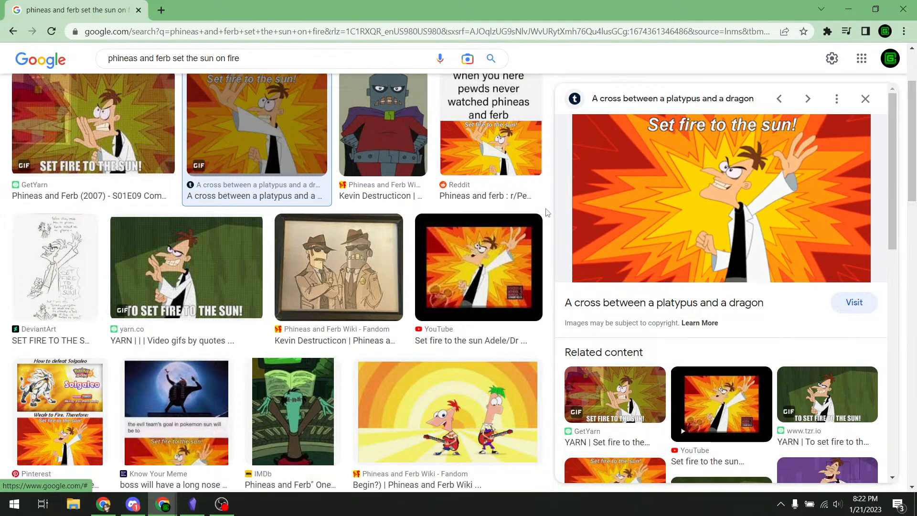
- Switch from Chrome back to the Vendari note in Obsidian
key(alt+Tab)
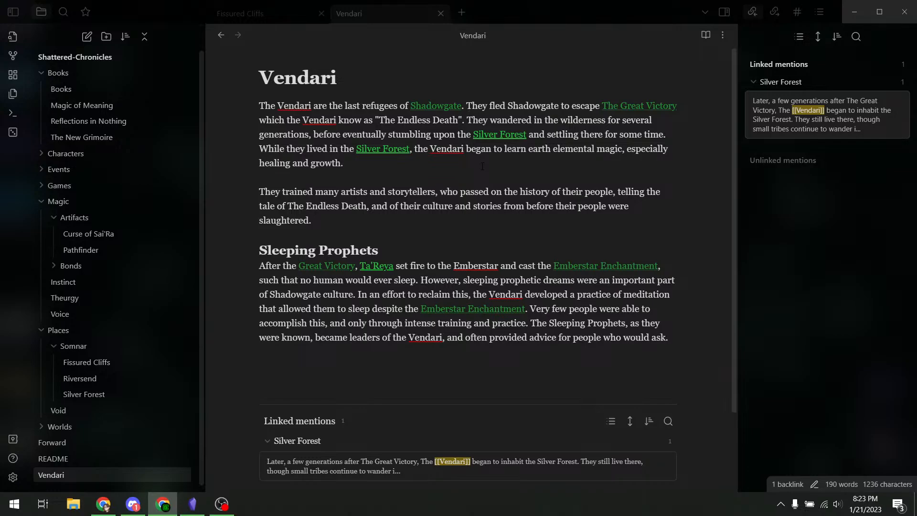
click(537, 189)
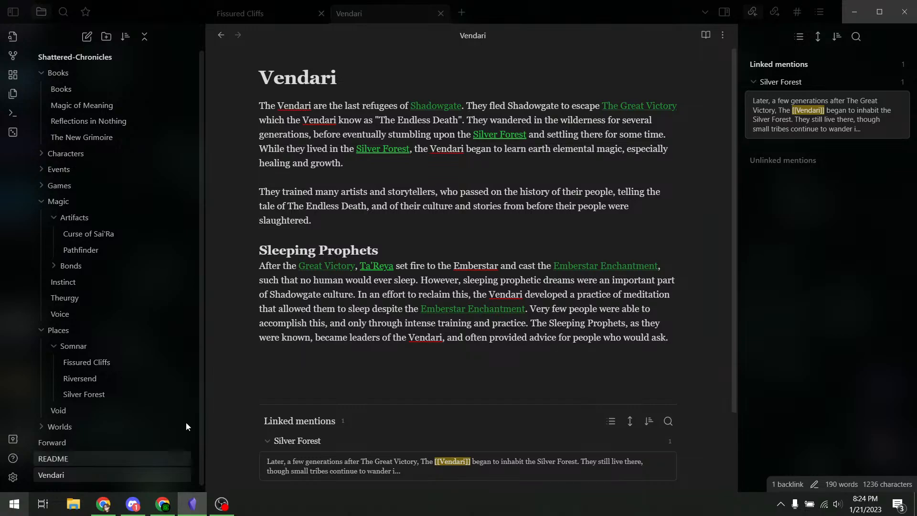
- Minimize Obsidian to reveal the Windows desktop and its shortcuts
scroll(544, 221, down, 3)
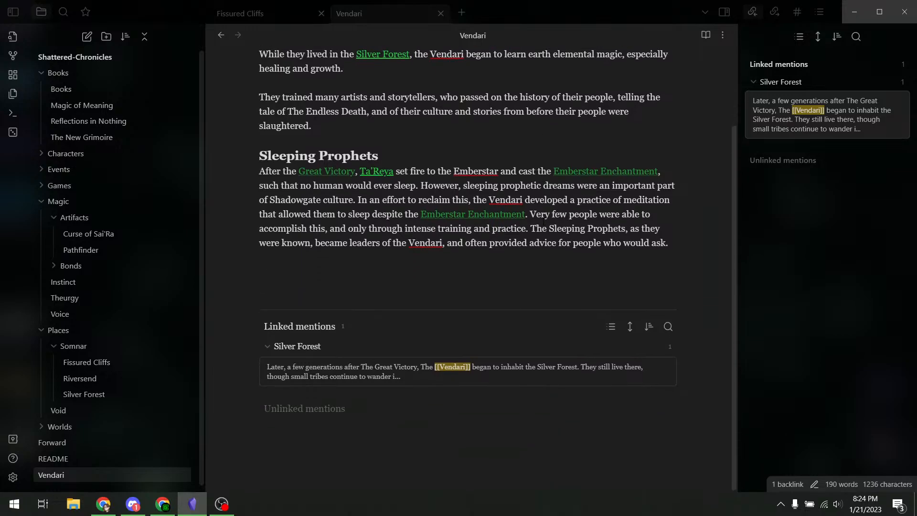
scroll(543, 222, up, 3)
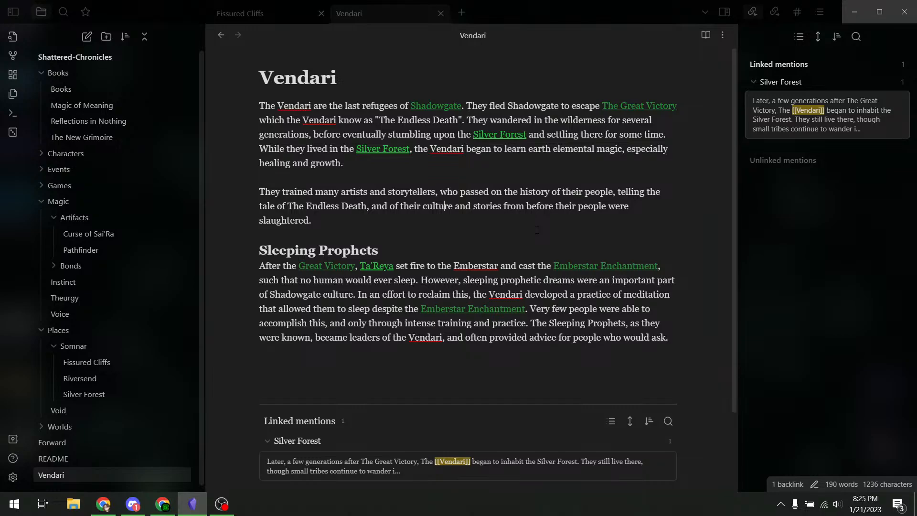
click(854, 13)
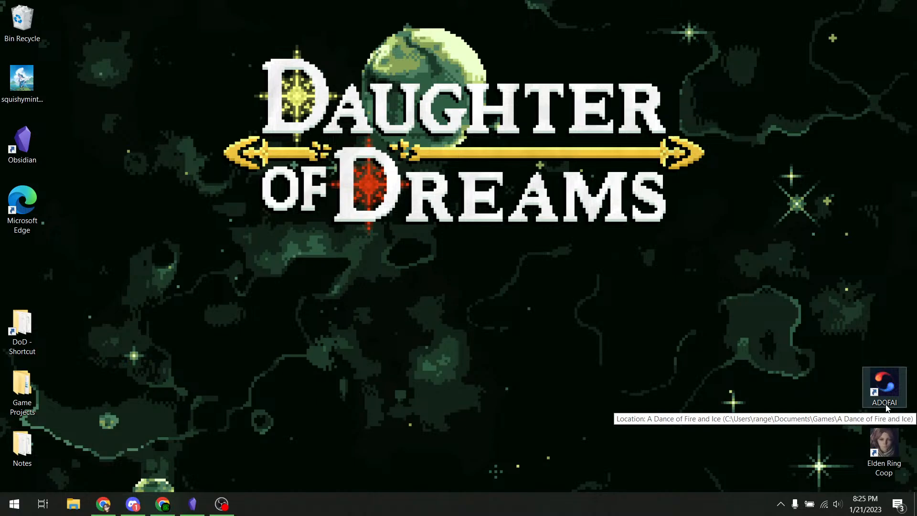
click(17, 219)
click(161, 264)
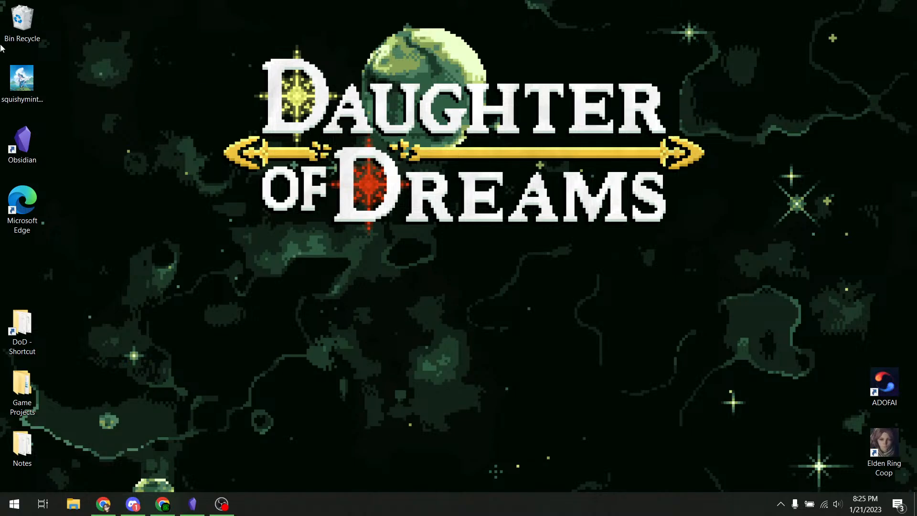
- Open squishymints-lydia-full.png in Photos, zoom to 71% and pan down to the figure's feet
double_click(2, 96)
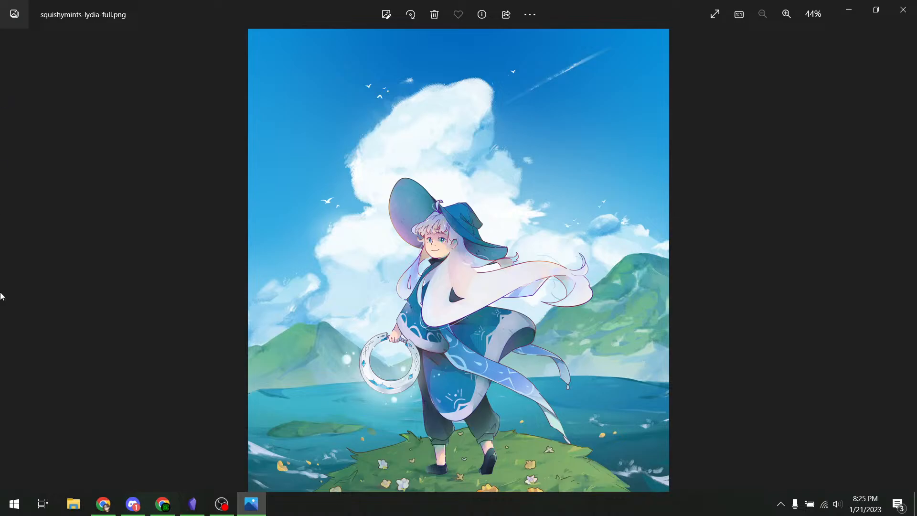
scroll(484, 222, up, 3)
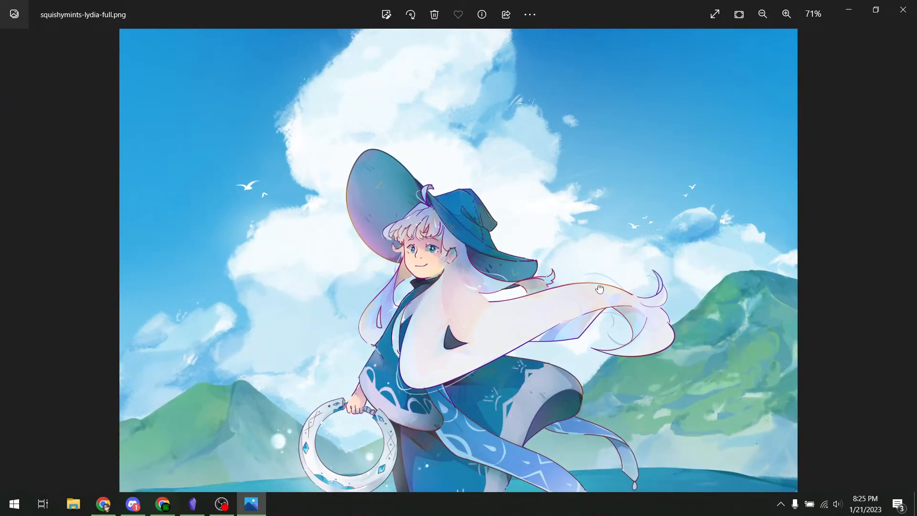
drag(598, 288, 594, 221)
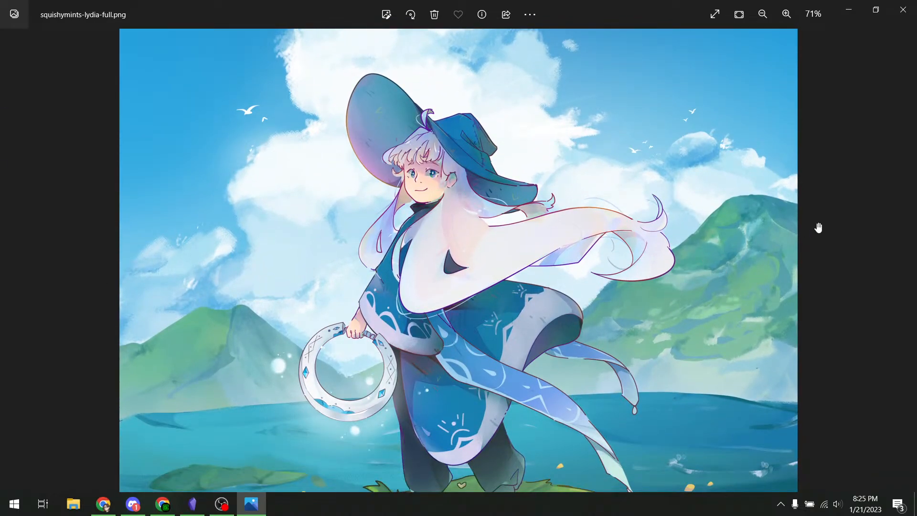
drag(690, 230, 705, 194)
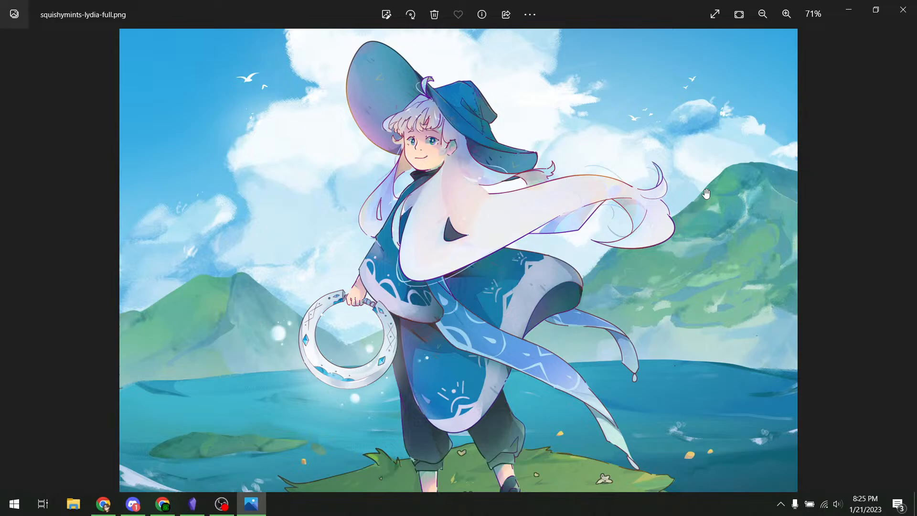
drag(677, 143, 696, 167)
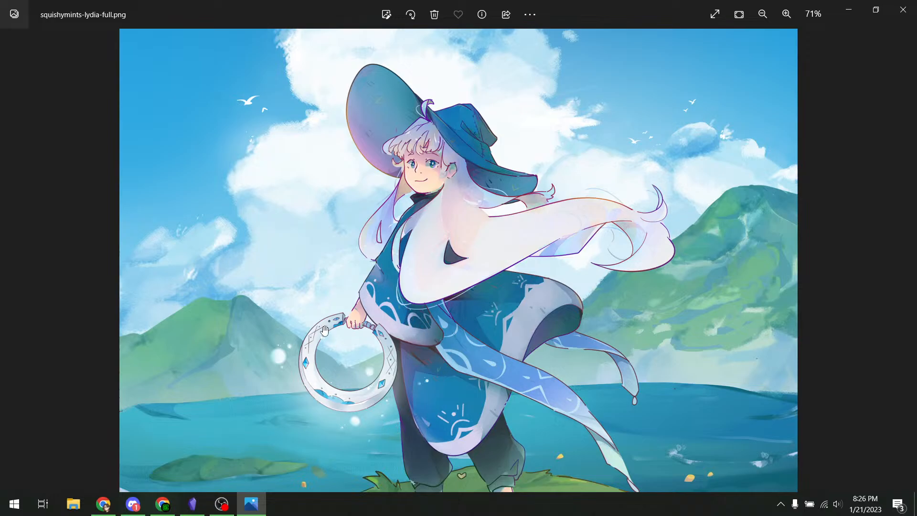
drag(517, 345, 583, 259)
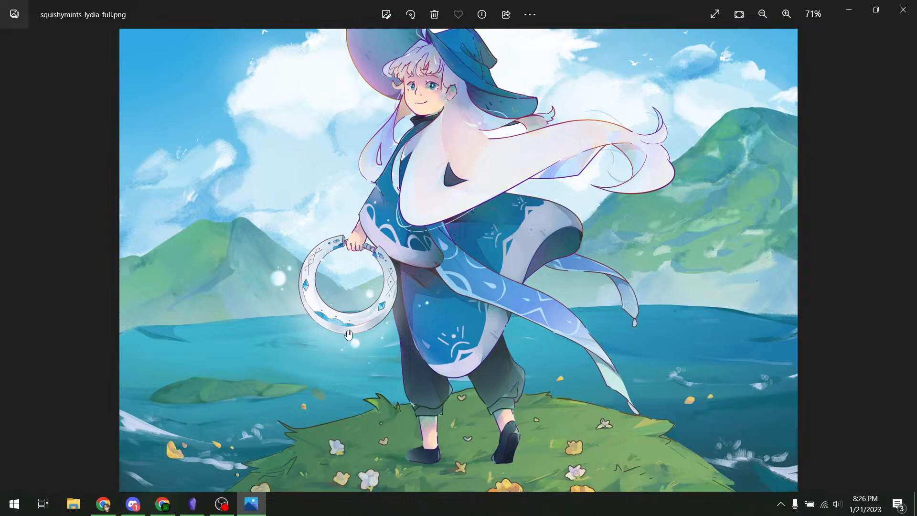
- Zoom in and pan across the ring, patterned robe, sun motif and shoulder cape
scroll(378, 282, up, 5)
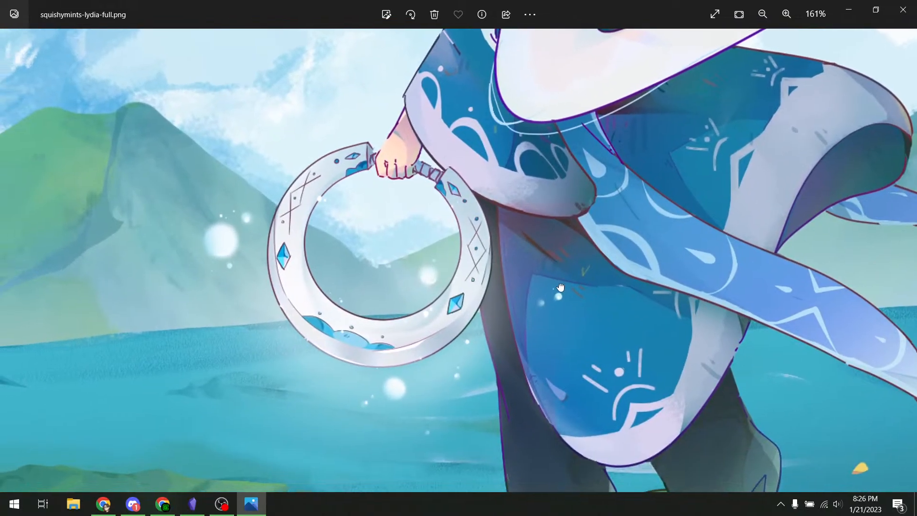
scroll(370, 277, up, 4)
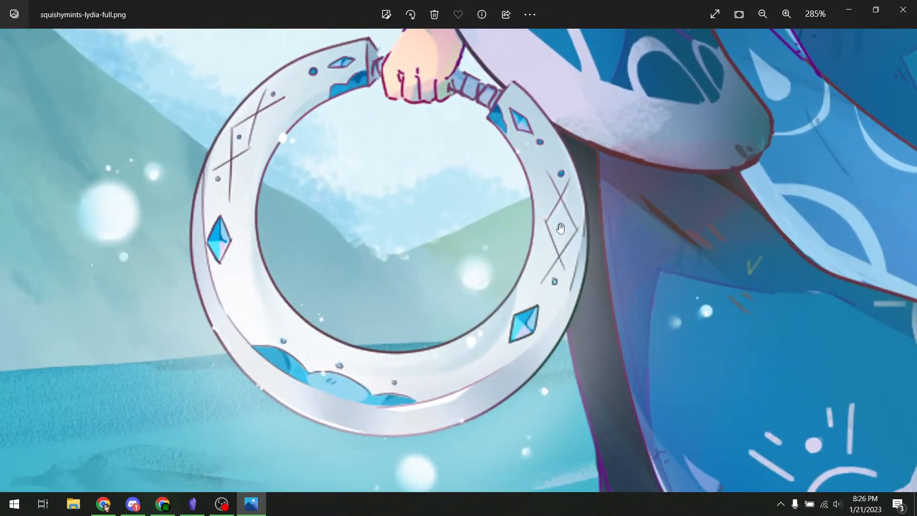
drag(686, 229, 477, 195)
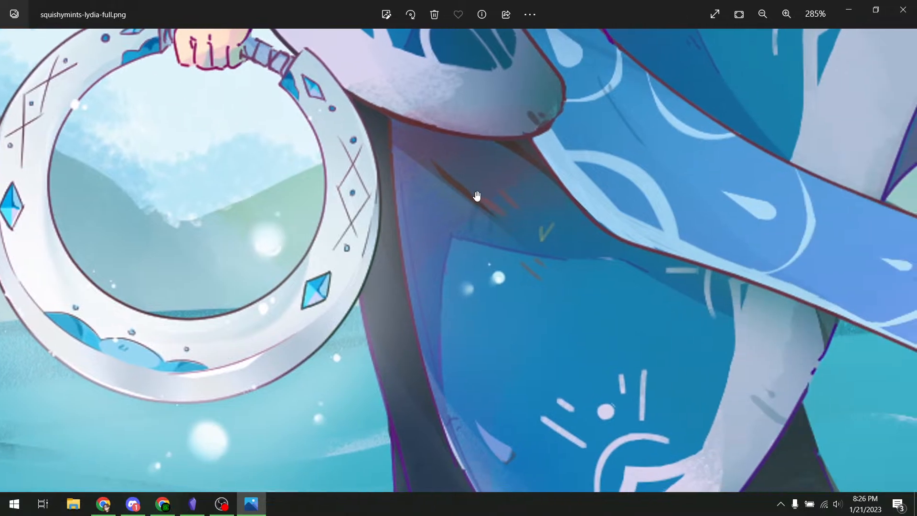
drag(797, 239, 665, 154)
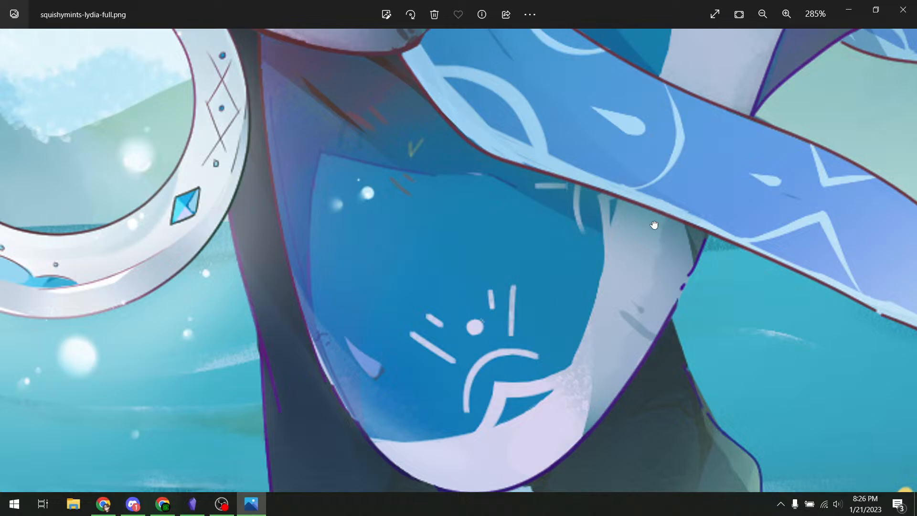
drag(654, 225, 611, 368)
drag(666, 143, 633, 267)
drag(683, 96, 654, 201)
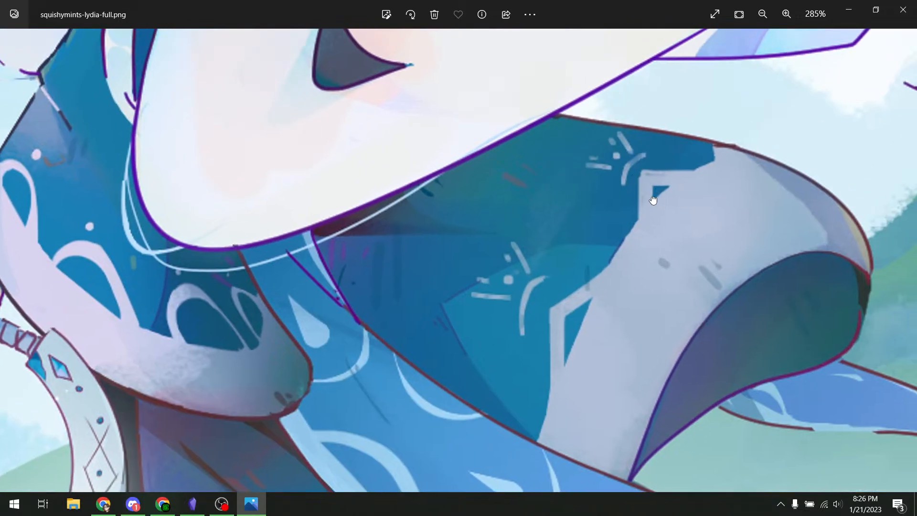
- Zoom back out and reposition the whole illustration in the window
scroll(618, 234, down, 5)
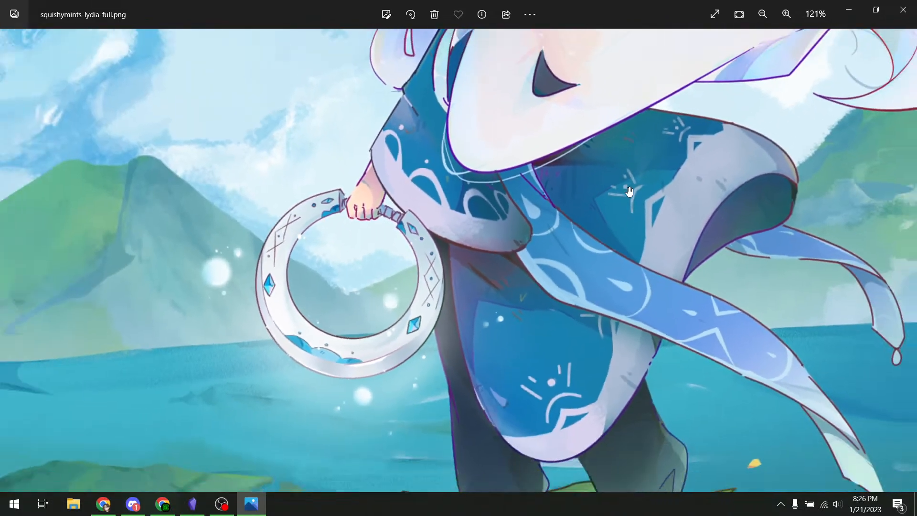
scroll(629, 191, down, 4)
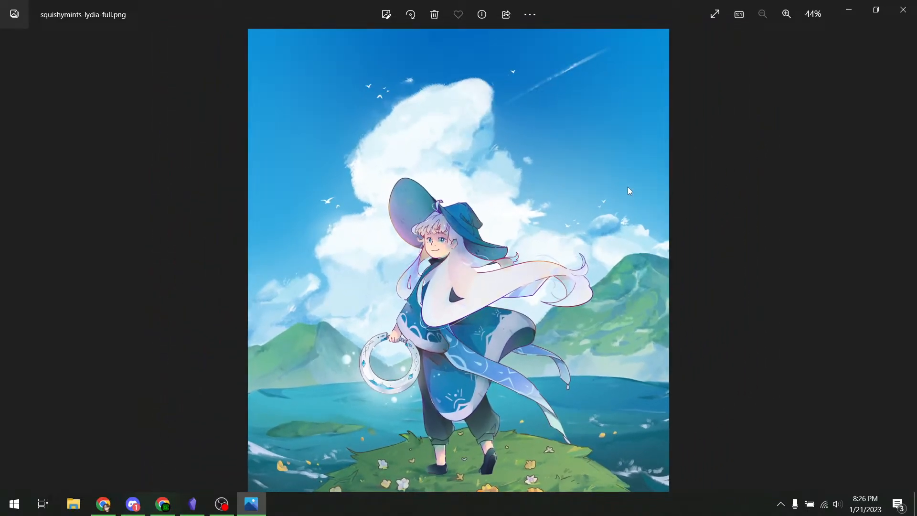
scroll(629, 189, up, 3)
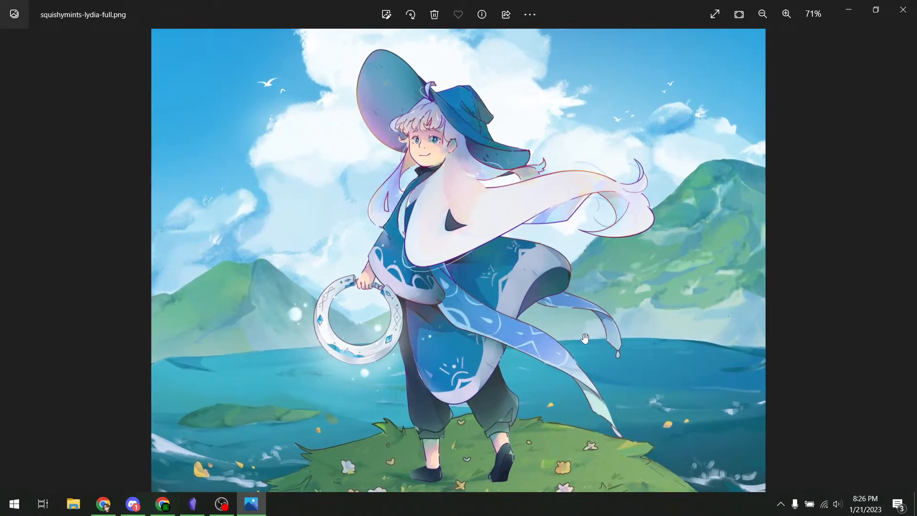
scroll(585, 339, up, 2)
scroll(549, 300, down, 3)
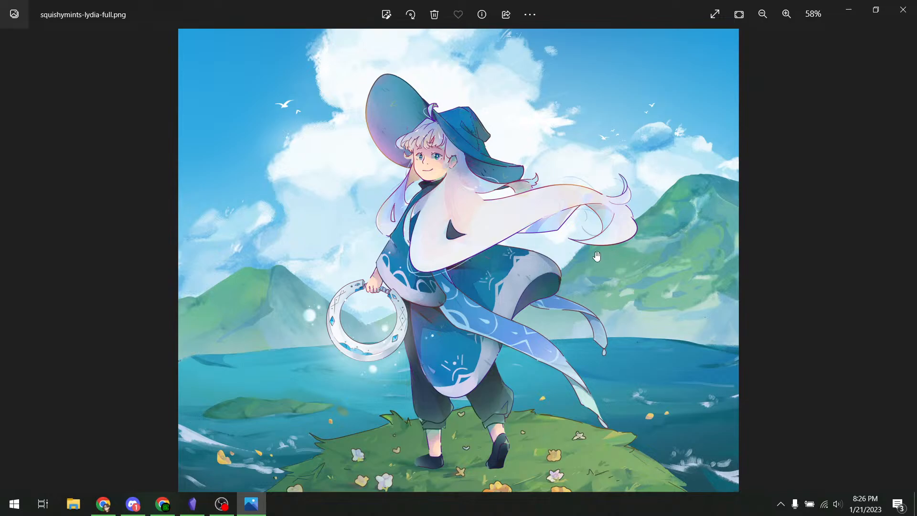
scroll(597, 257, up, 1)
drag(597, 257, 572, 239)
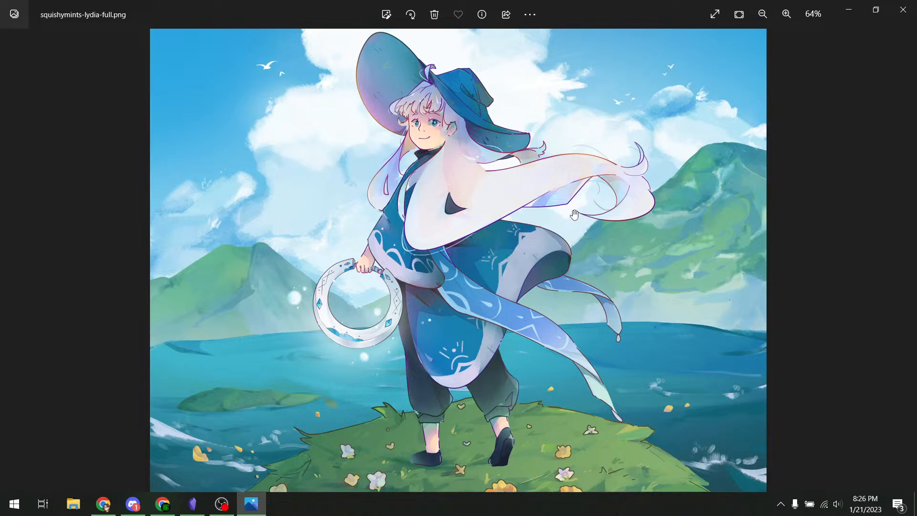
drag(576, 217, 578, 225)
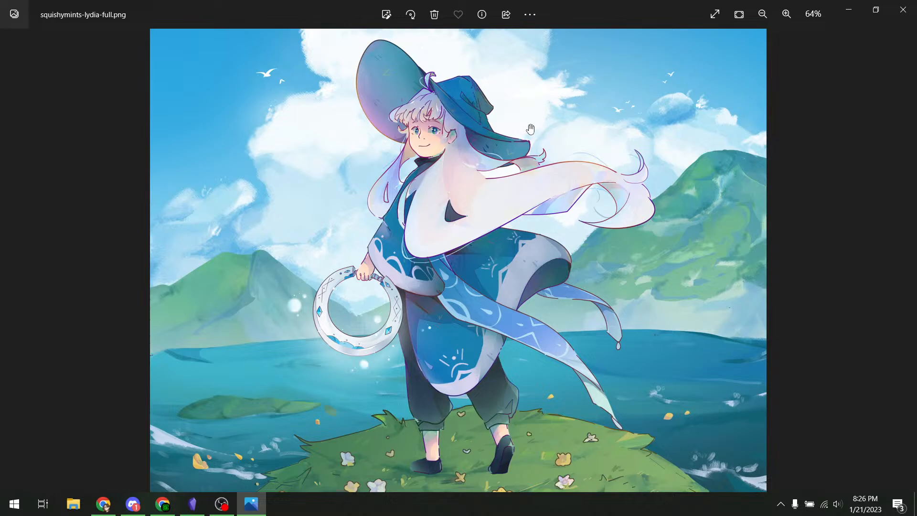
- Pan over the sky and clouds above the hat, recentre the figure, then close Photos
drag(531, 128, 531, 218)
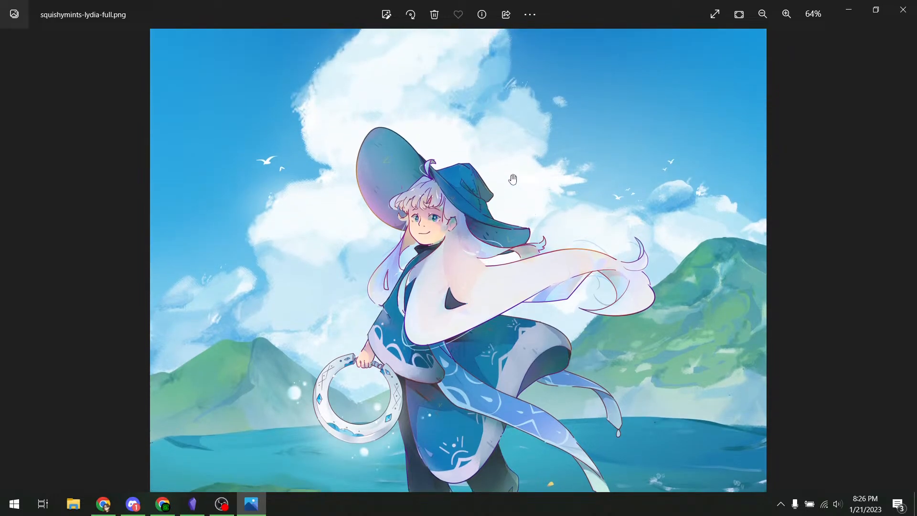
drag(529, 141, 535, 185)
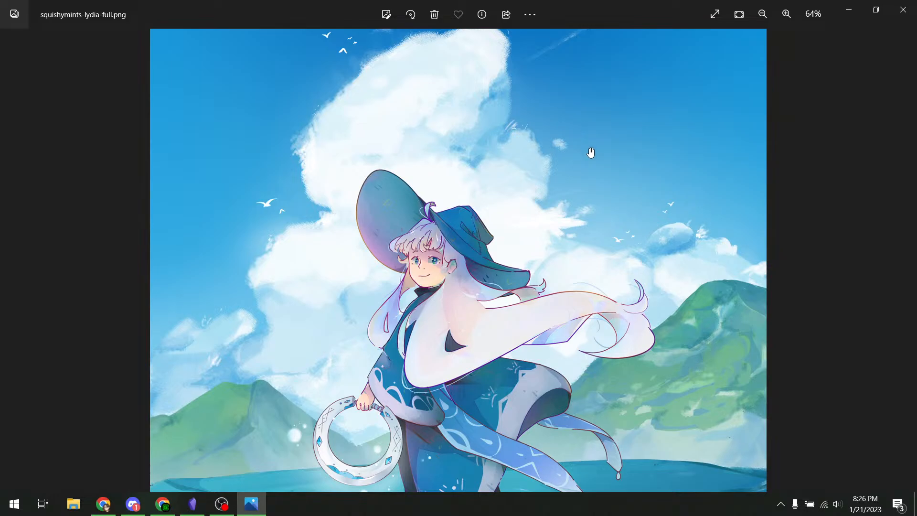
drag(592, 156, 598, 312)
drag(581, 365, 599, 110)
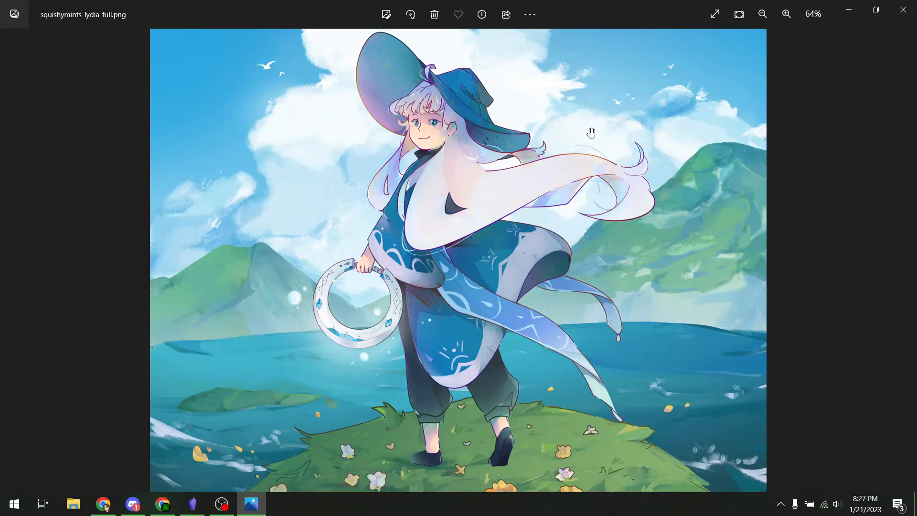
scroll(592, 133, down, 1)
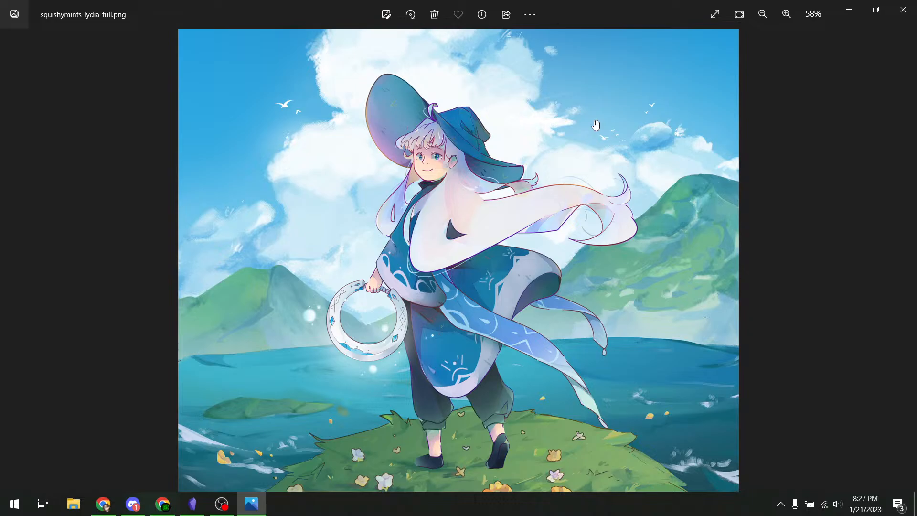
click(903, 10)
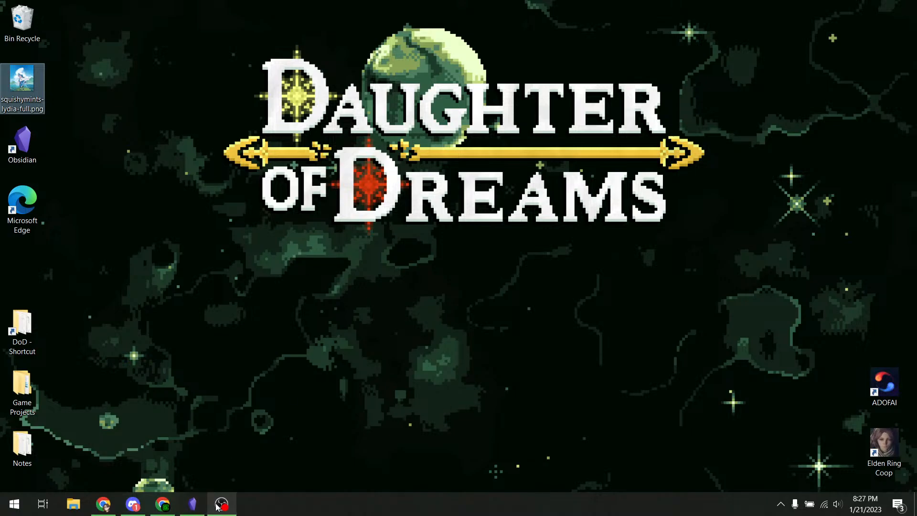
- Return to the Vendari note in Obsidian from the taskbar
click(193, 505)
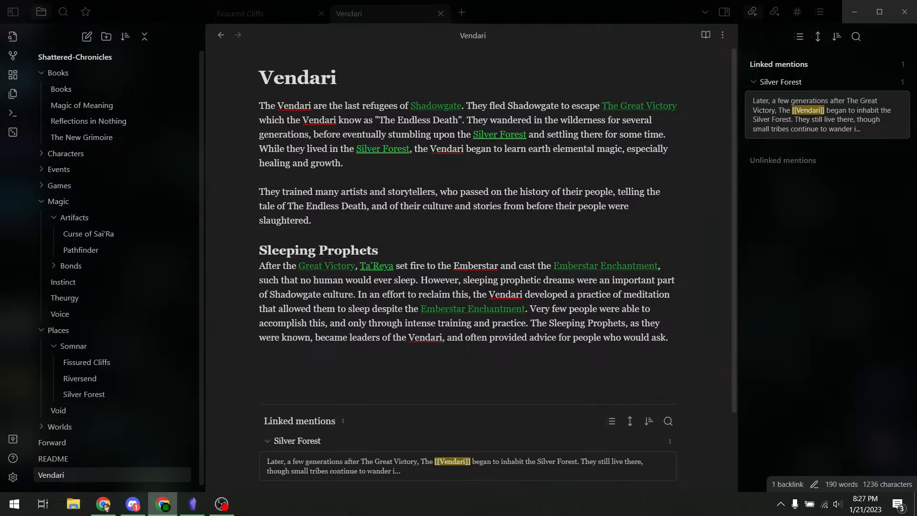
- Create the Emberstar Enchantment note from its link and paste in the description
click(452, 309)
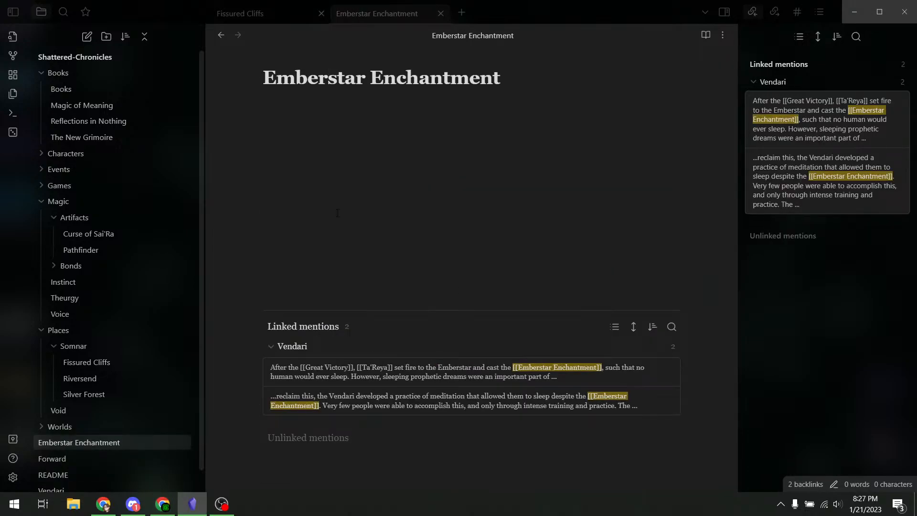
text(A Somnar affecting enchantment cast by Ta'Reya after the events of The Great Victory. It coincided with Ta'Reya setting fire to the Ember Moon (See The Twin Suns). Its purpose is to stave off dreams, which are caused by dark elemental magic. To circumvent this, The Vendari learned to train their Dream Prophets, who can still sleep despite the Emberstar Enchantment, though it takes concerted effort and a temporary counterspell. Effect: No being in Somnar needs to sleep, nor are able to sleep. Source: Ta'Reya and the Emberstar. The spell draws energy from the heat of the star.)
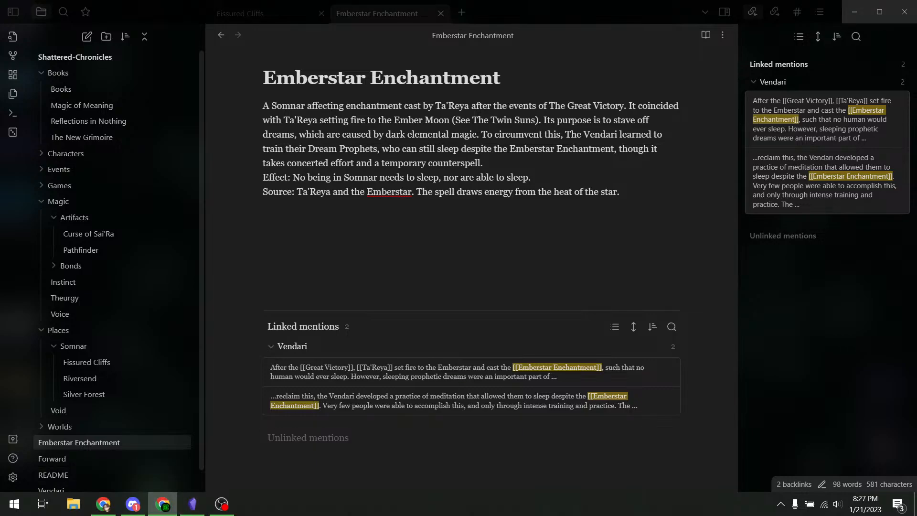
click(346, 138)
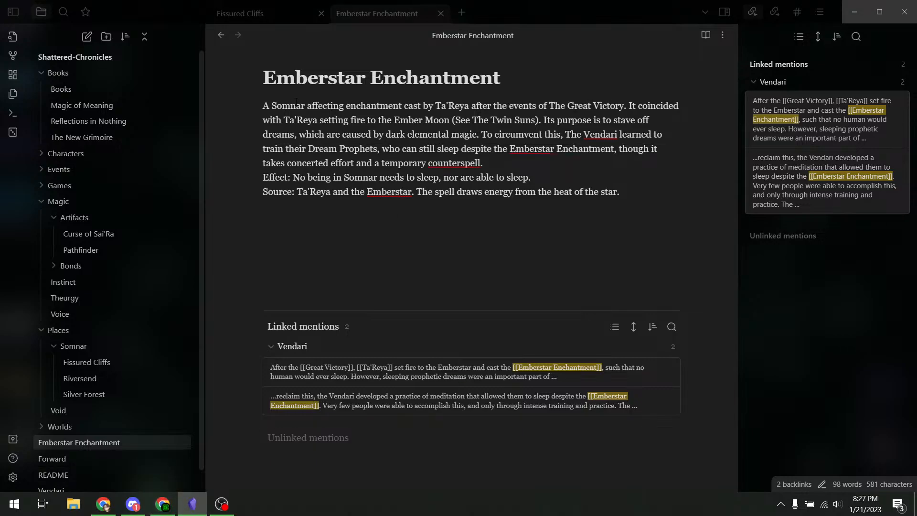
- Wrap both Ta'Reya mentions and The Great Victory in [[ ]] wiki links
drag(470, 105, 437, 106)
text([[)
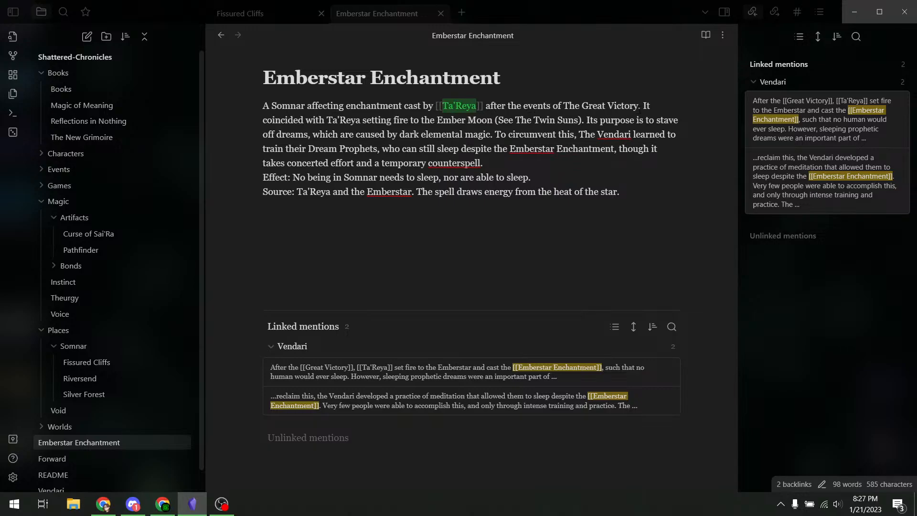
drag(639, 106, 549, 105)
text([[)
click(445, 120)
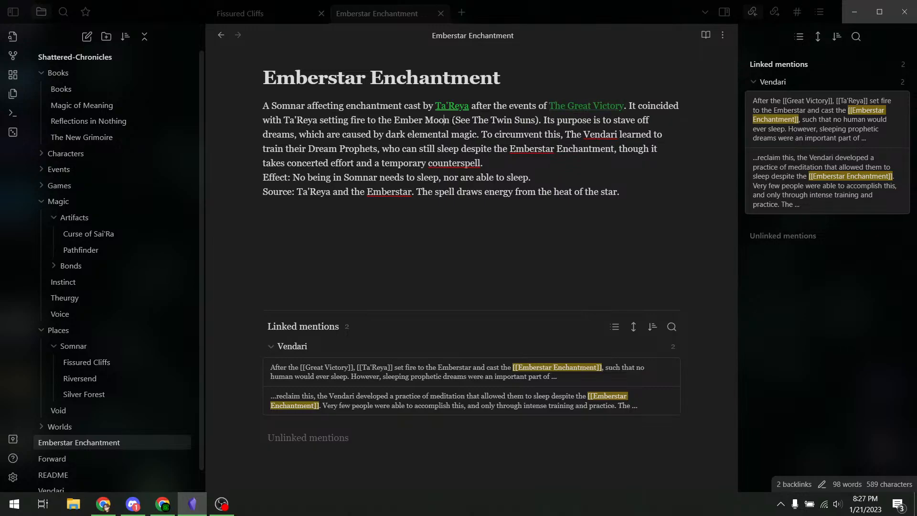
key(shift+Left)
key(shift+Left)
key(shift+Left)
key(shift+Left)
key(shift+Left)
key(shift+Left)
key(shift+Left)
text([[)
click(472, 120)
- Link The Twin Suns, Vendari and Emberstar Enchantment with [[ ]] wiki links
click(542, 120)
key(Left)
key(Left)
key(shift+Left)
key(shift+Left)
key(shift+Left)
key(shift+Left)
key(shift+Left)
key(shift+Left)
key(shift+Left)
key(shift+Left)
key(shift+Left)
key(shift+Left)
key(shift+Left)
key(shift+Left)
key(shift+Left)
text([[)
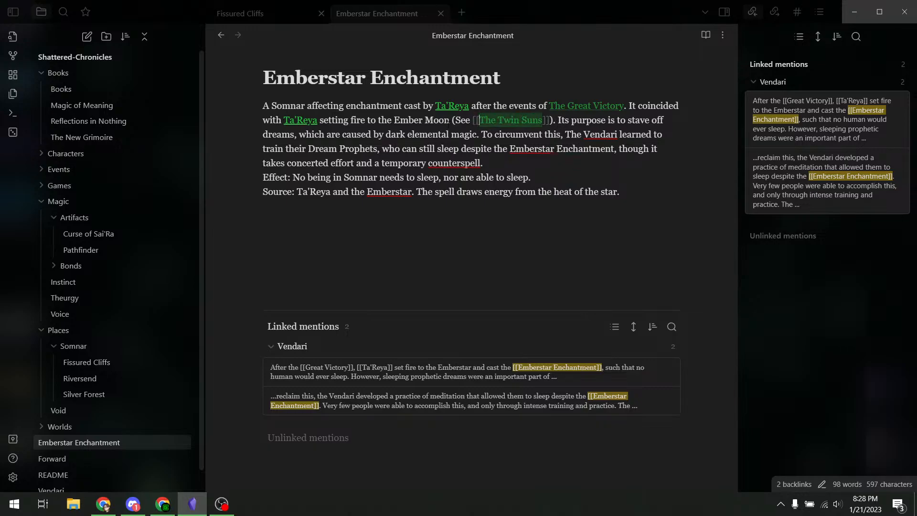
click(433, 134)
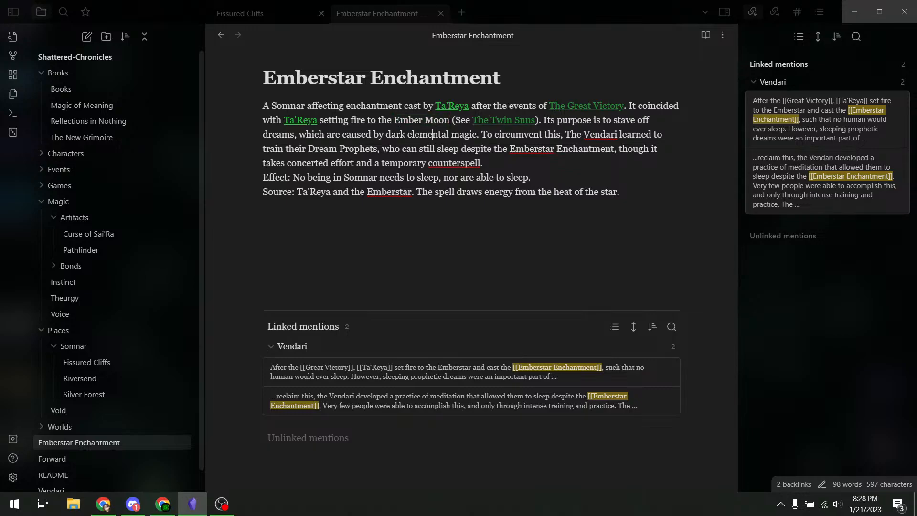
double_click(595, 134)
text([)
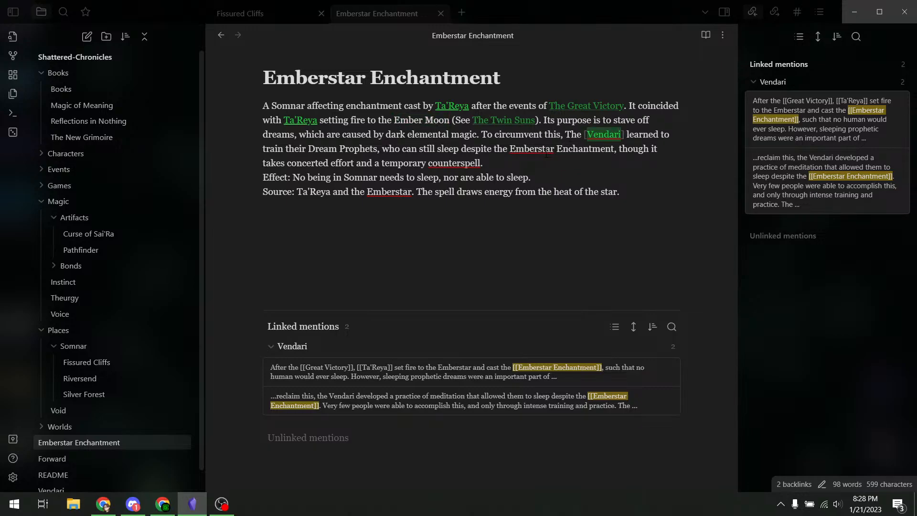
text([)
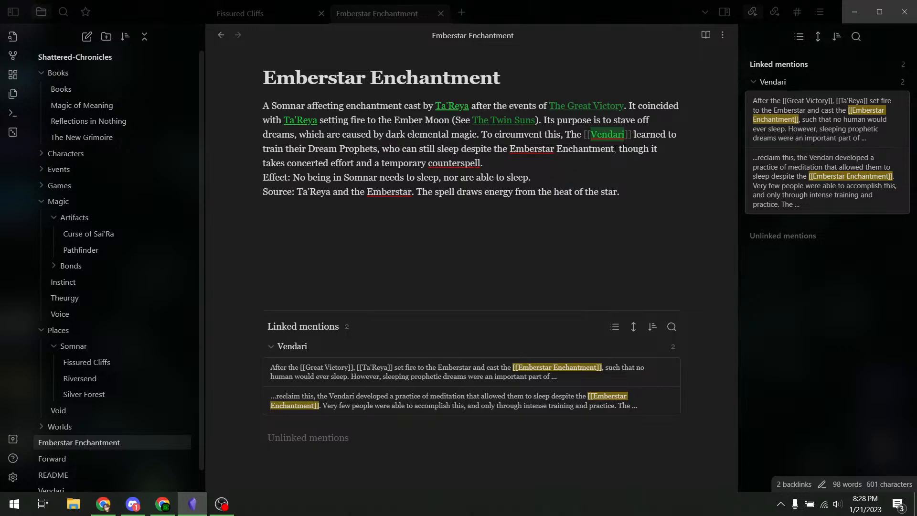
drag(615, 149, 517, 149)
text([[)
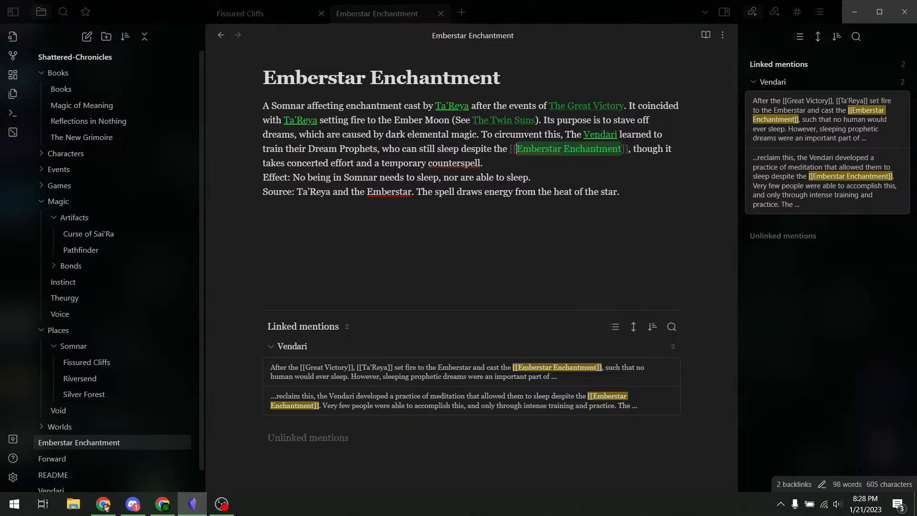
- Add a blank line before the Effect line and hyphenate counter-spell
click(481, 163)
key(Return)
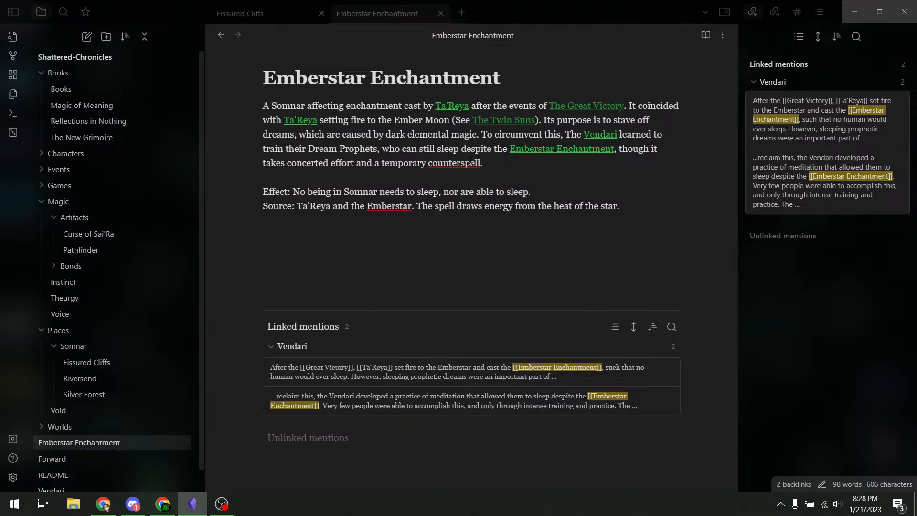
text(-)
drag(450, 120, 395, 120)
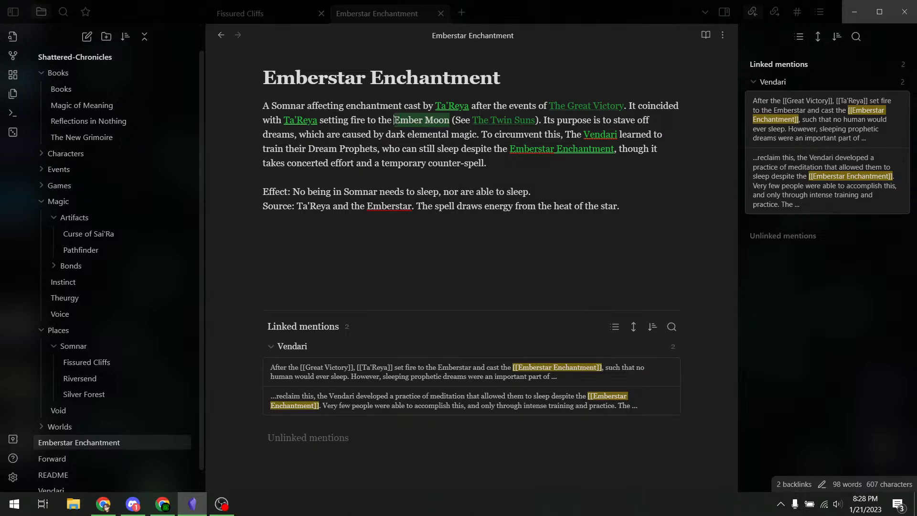
click(658, 117)
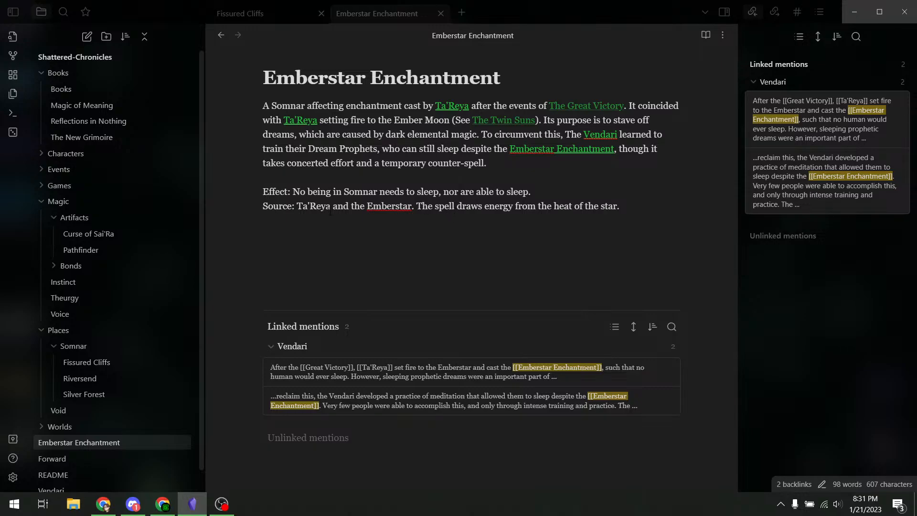
- Turn Ta'Reya on the Source line into a [[ ]] wiki link
key(shift+Left)
key(shift+Left)
key(shift+Left)
key(shift+Left)
key(shift+Left)
key(shift+Left)
key(shift+Left)
text([[[)
click(581, 119)
key(alt+Tab)
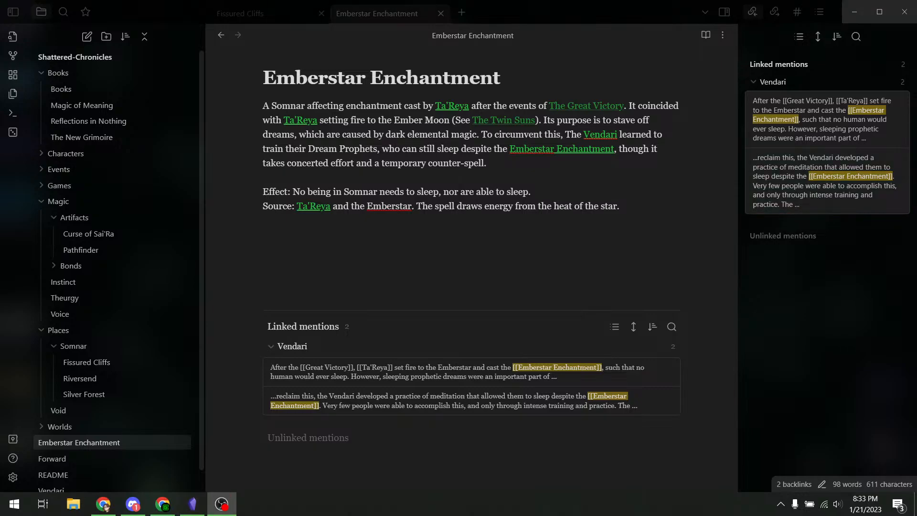